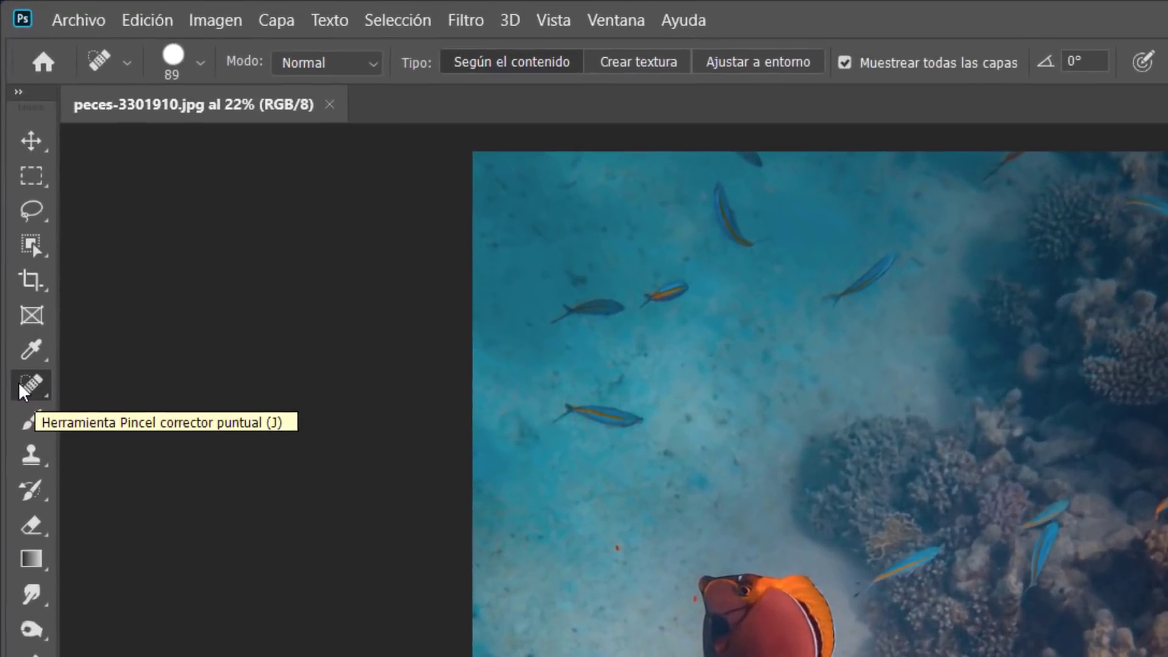
Step: Activate the Patch tool and keep its patch mode on Normal
right_click(39, 411)
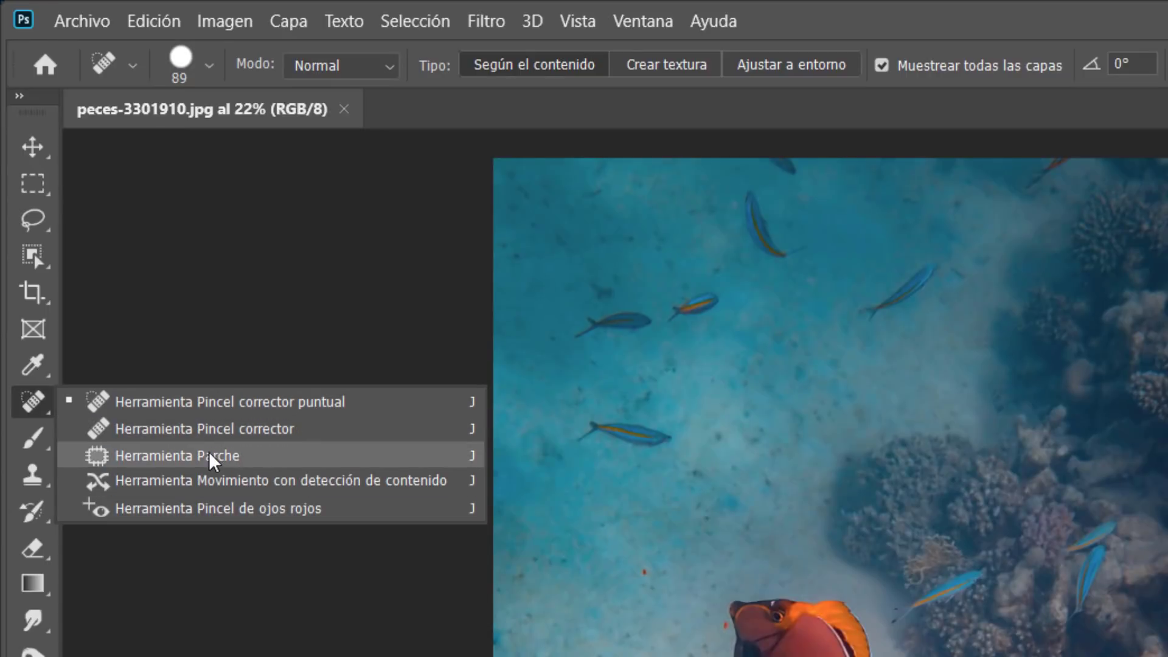
click(256, 462)
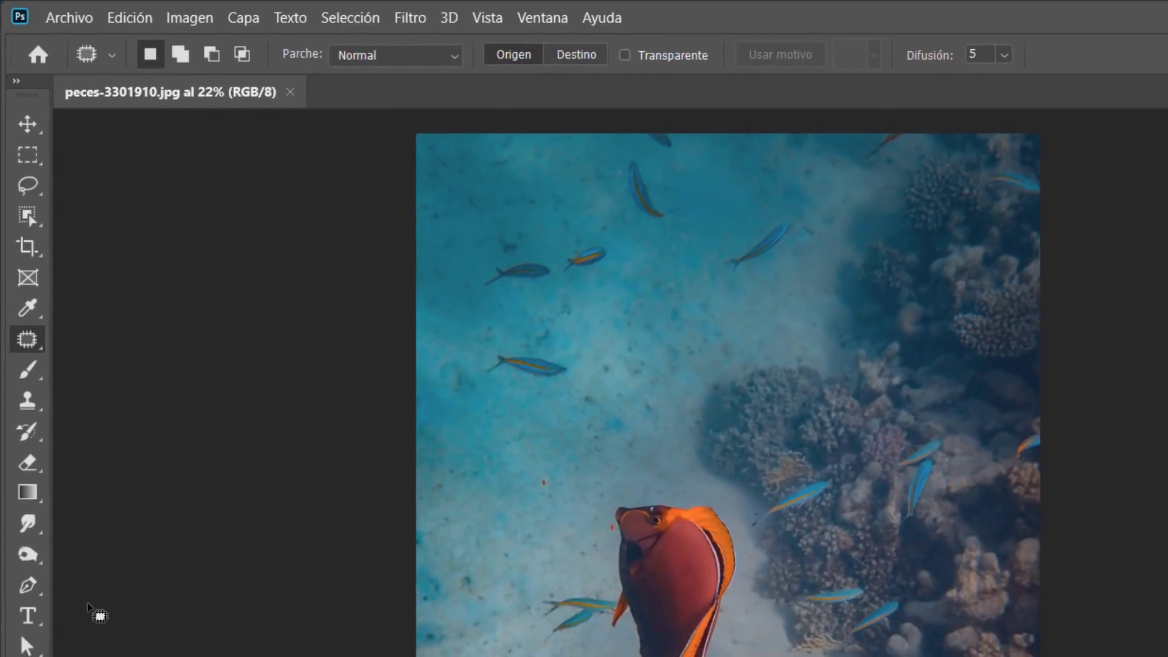
click(401, 58)
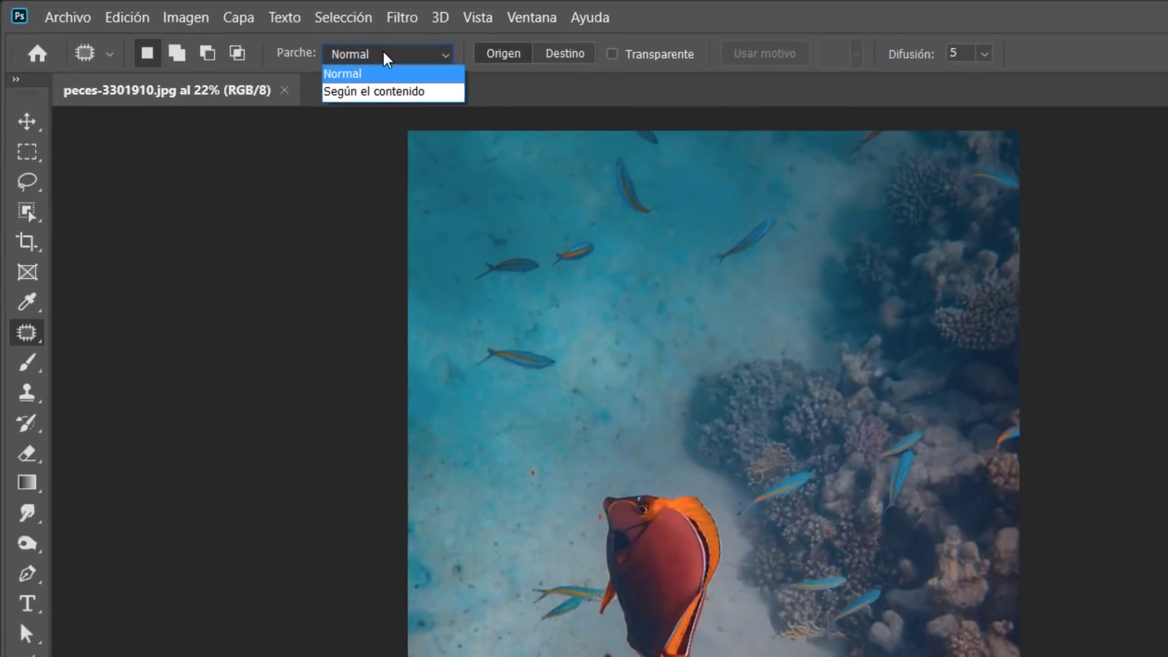
click(357, 49)
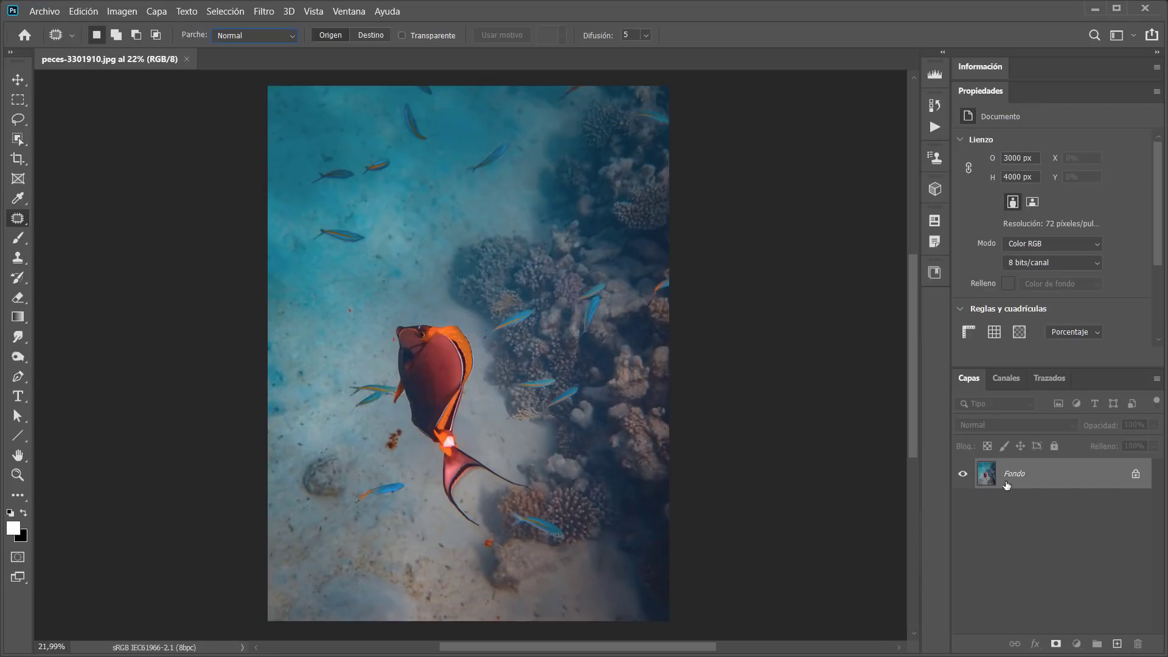
Step: Duplicate the Fondo layer and patch out the striped fish and a nearby spot in the upper-left water with clean seabed texture
drag(1008, 477, 1122, 643)
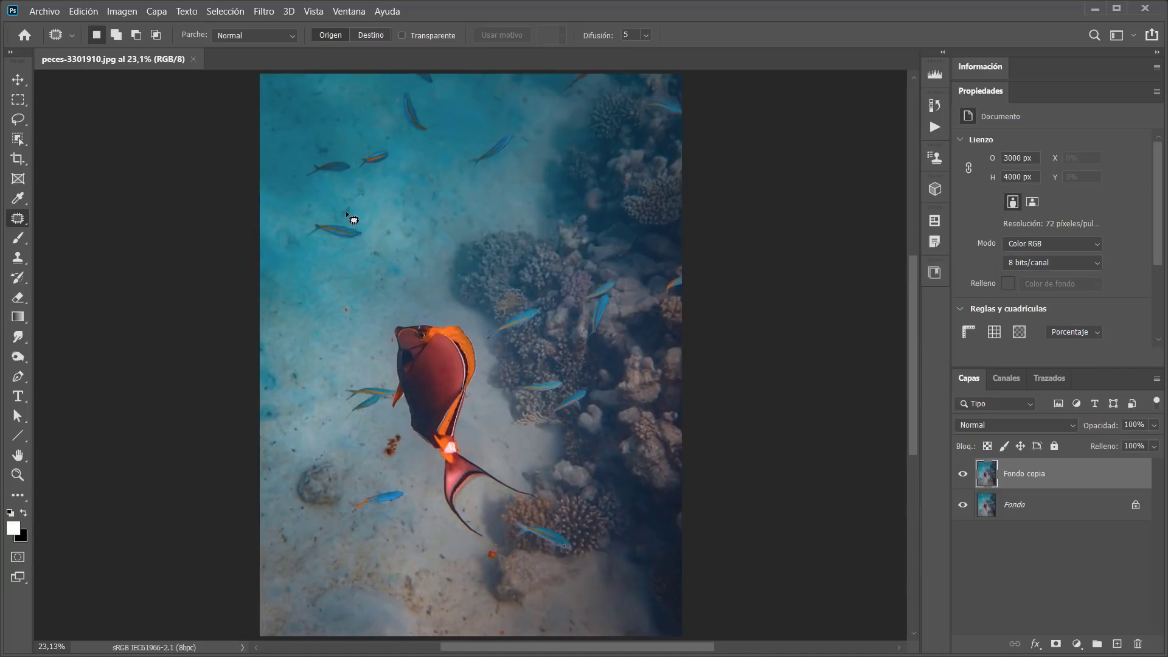
mouse_move(344, 213)
mouse_down()
mouse_move(301, 221)
mouse_move(309, 252)
mouse_move(357, 249)
mouse_move(371, 231)
mouse_move(346, 214)
mouse_up()
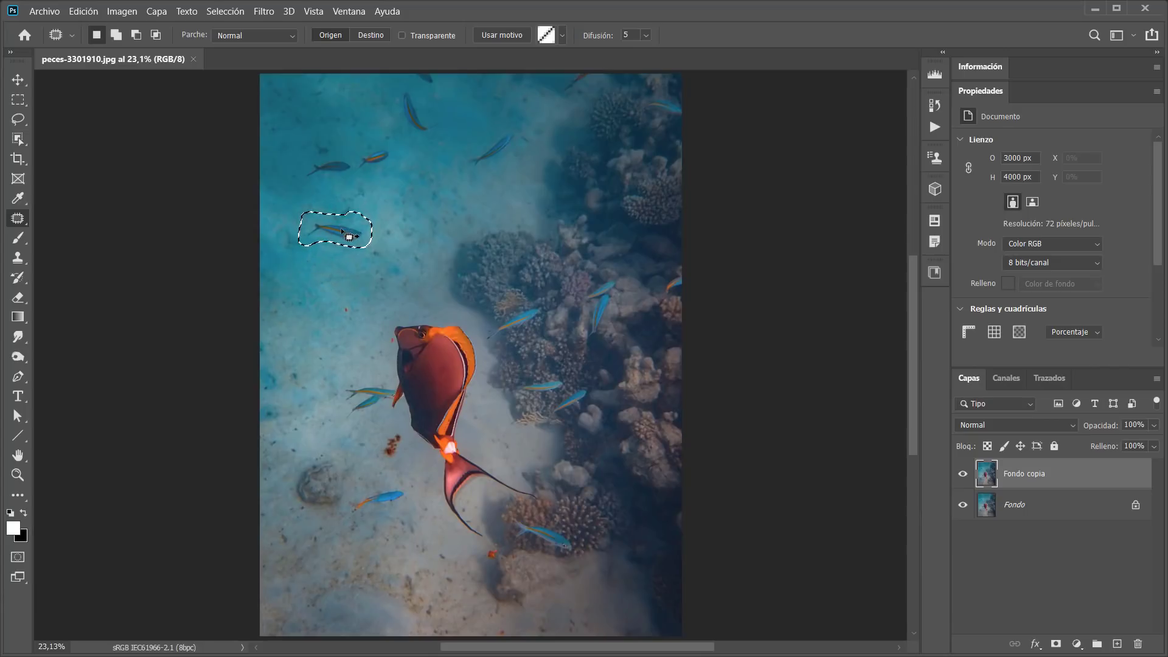
drag(338, 229, 327, 326)
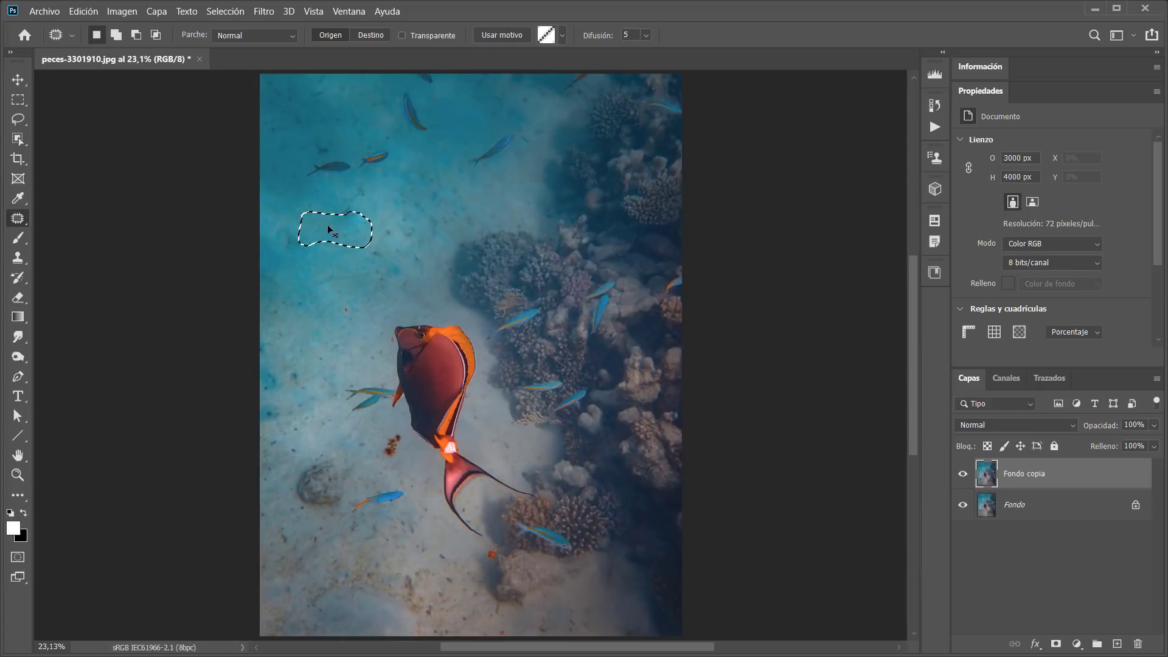
click(353, 290)
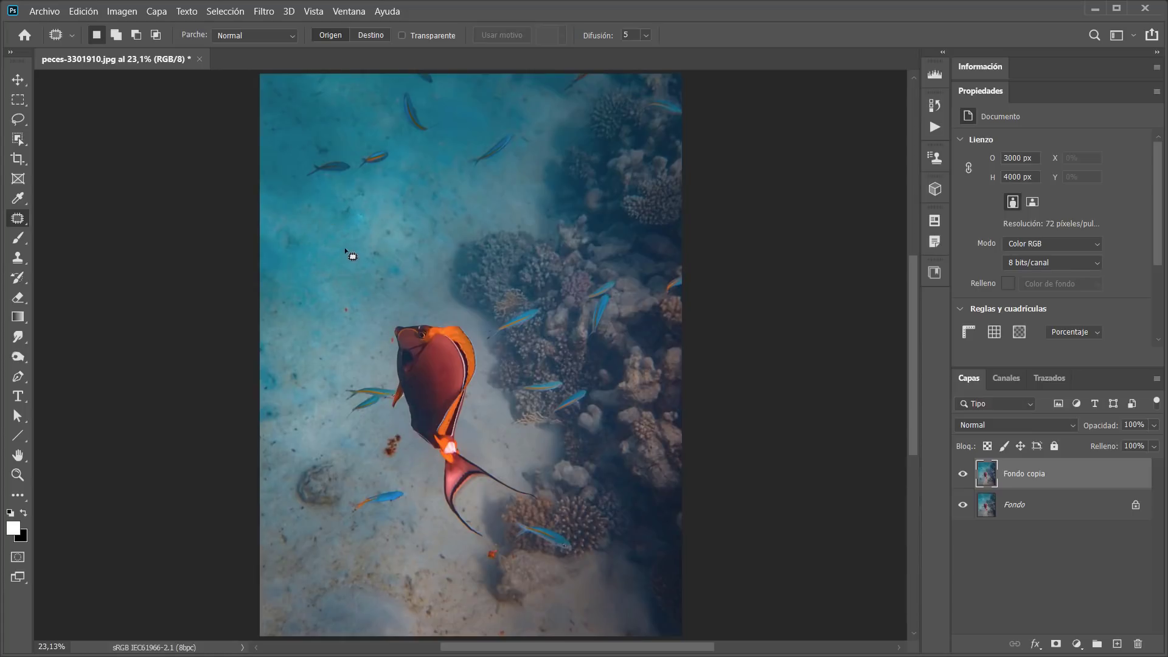
mouse_move(355, 206)
mouse_down()
mouse_move(372, 237)
mouse_move(359, 208)
mouse_move(353, 232)
mouse_move(329, 248)
mouse_up()
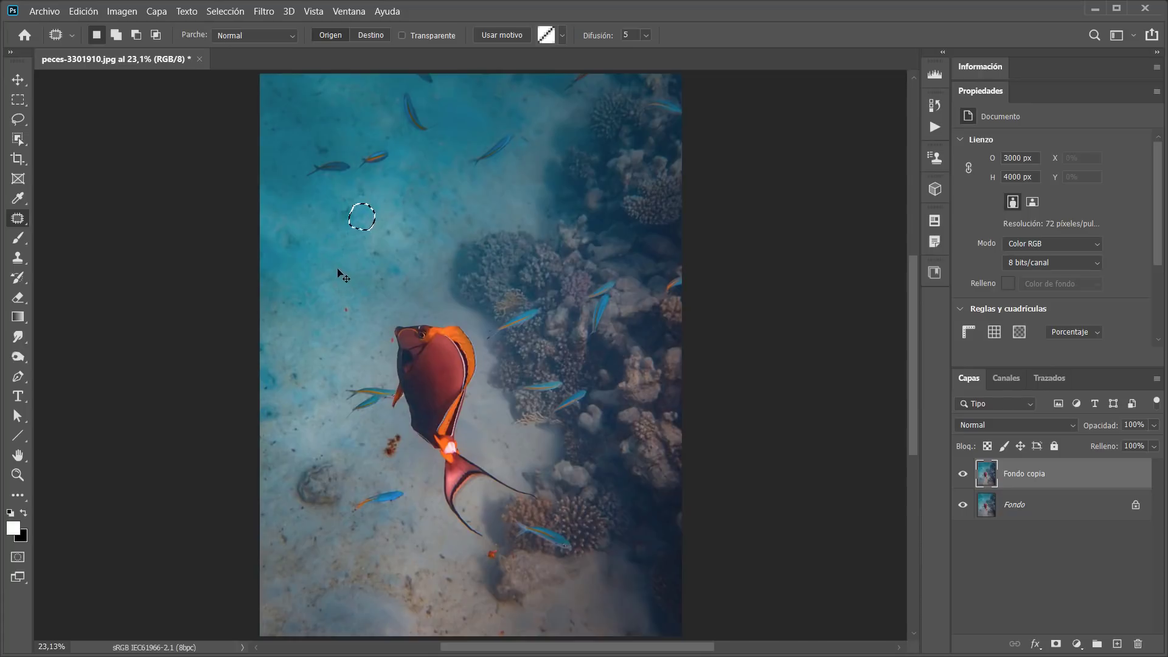
key(ctrl+d)
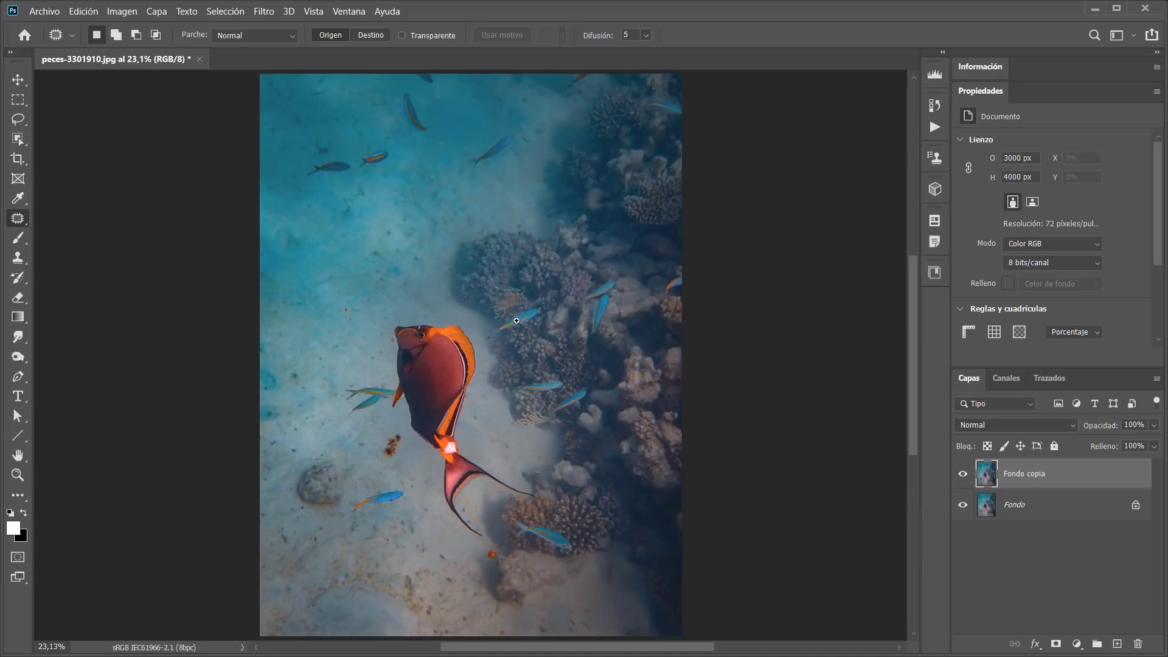
Step: Patch out the blue fish over the coral beside the orange fish's head, using nearby coral texture, and deselect
drag(516, 320, 583, 371)
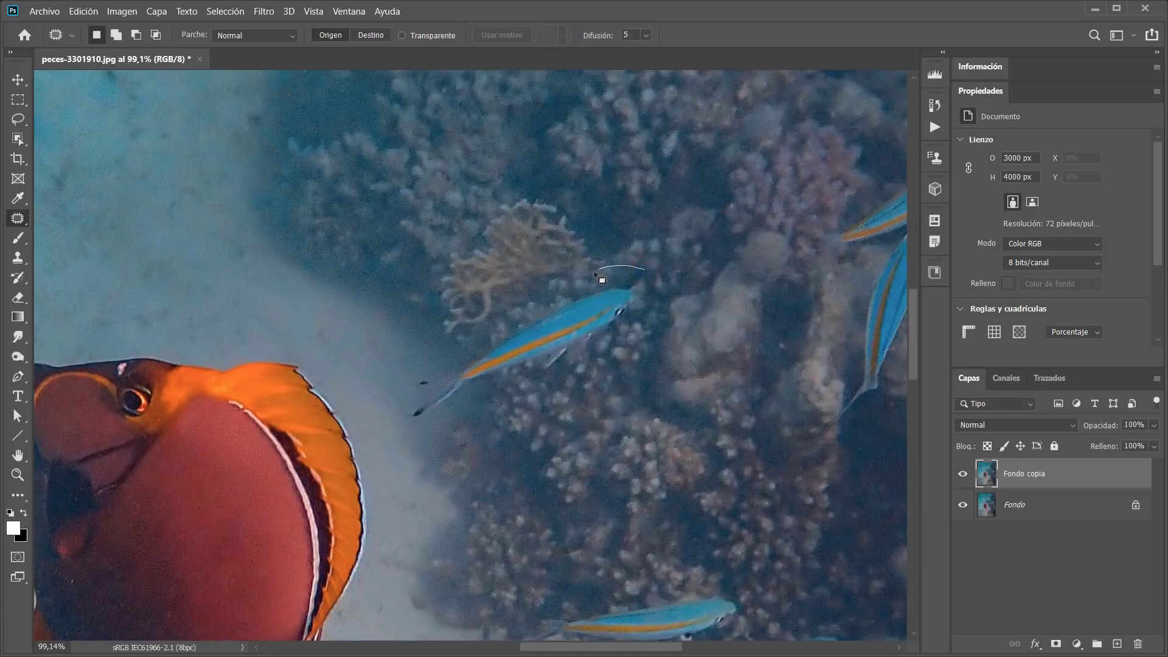
drag(596, 275, 558, 293)
mouse_move(501, 387)
mouse_down()
mouse_move(594, 354)
mouse_move(647, 316)
mouse_up()
drag(650, 276, 647, 271)
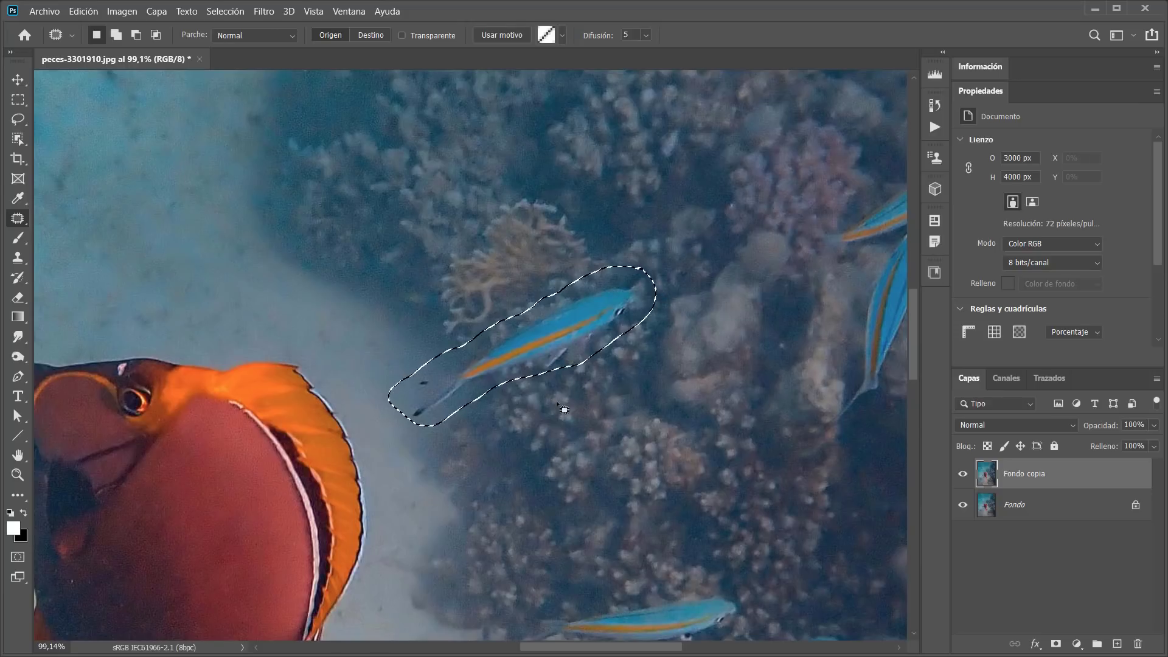
scroll(639, 418, down, 5)
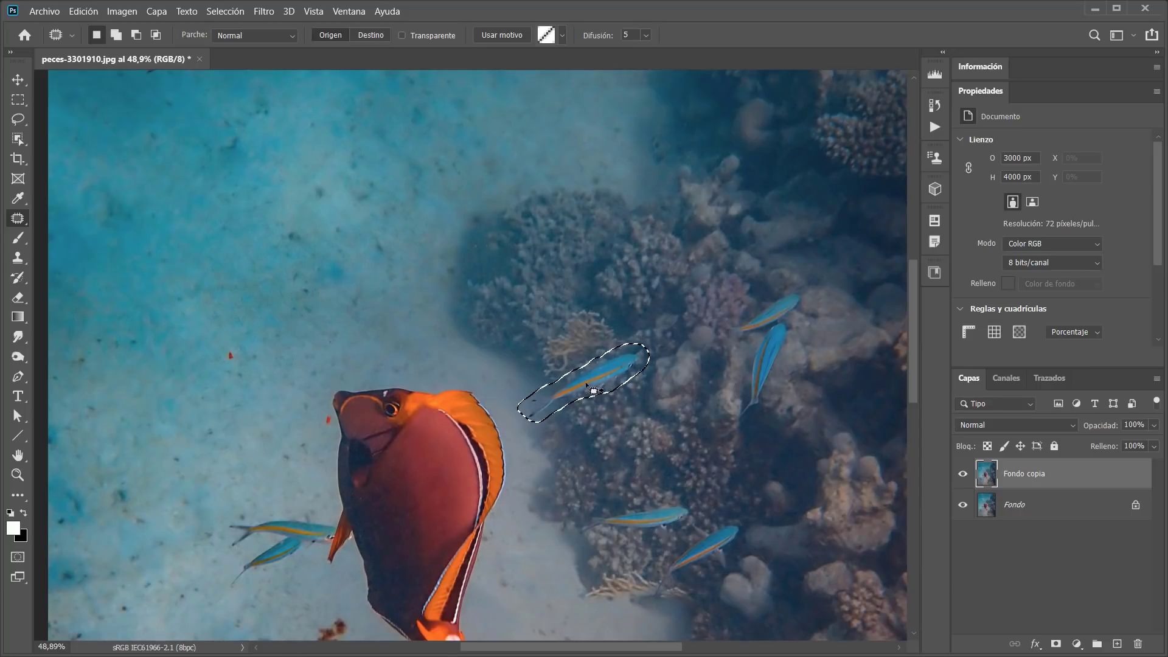
drag(599, 386, 503, 322)
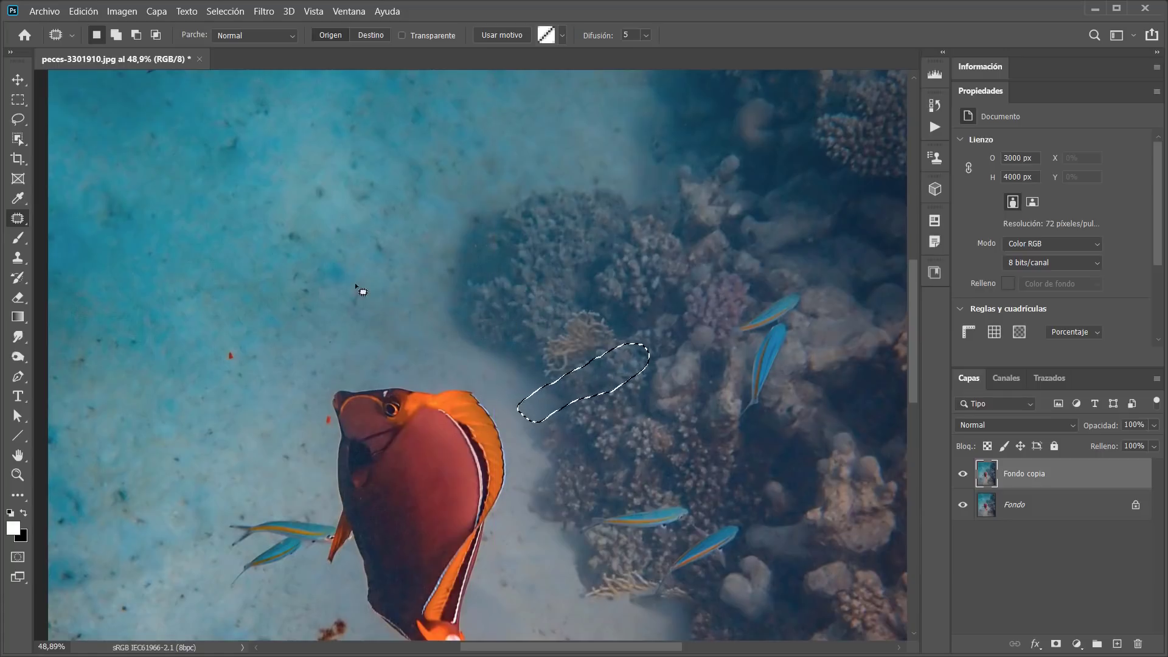
key(ctrl+d)
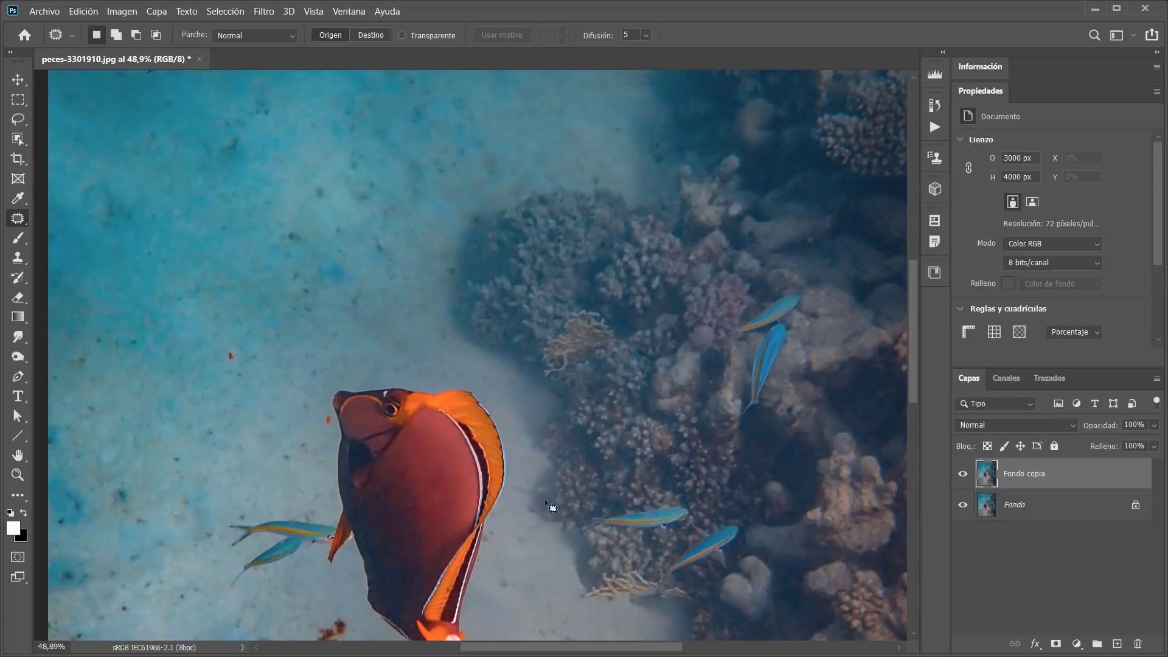
Step: Copy the upper-right blue fish onto the sand up and left of the orange fish in Destino mode, and return the Patch tool to Origen
key(ctrl+0)
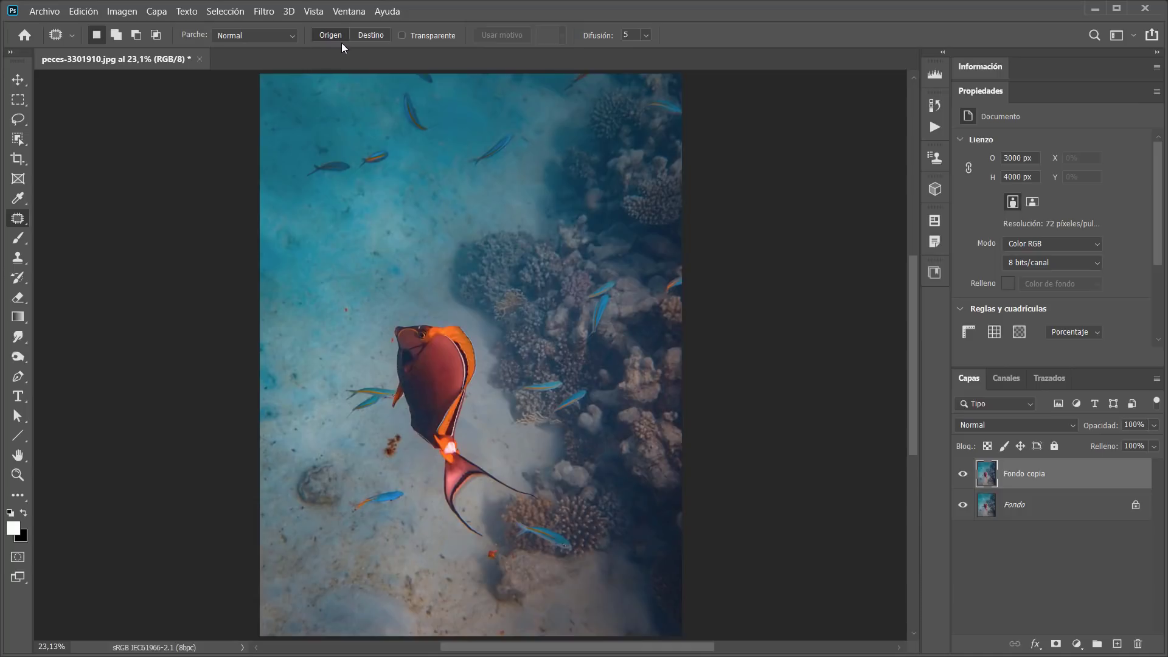
click(372, 35)
mouse_move(495, 119)
mouse_down()
mouse_move(461, 147)
mouse_move(461, 168)
mouse_move(499, 162)
mouse_up()
mouse_move(497, 122)
mouse_down()
mouse_move(420, 205)
mouse_move(336, 232)
mouse_move(446, 177)
mouse_move(324, 308)
mouse_up()
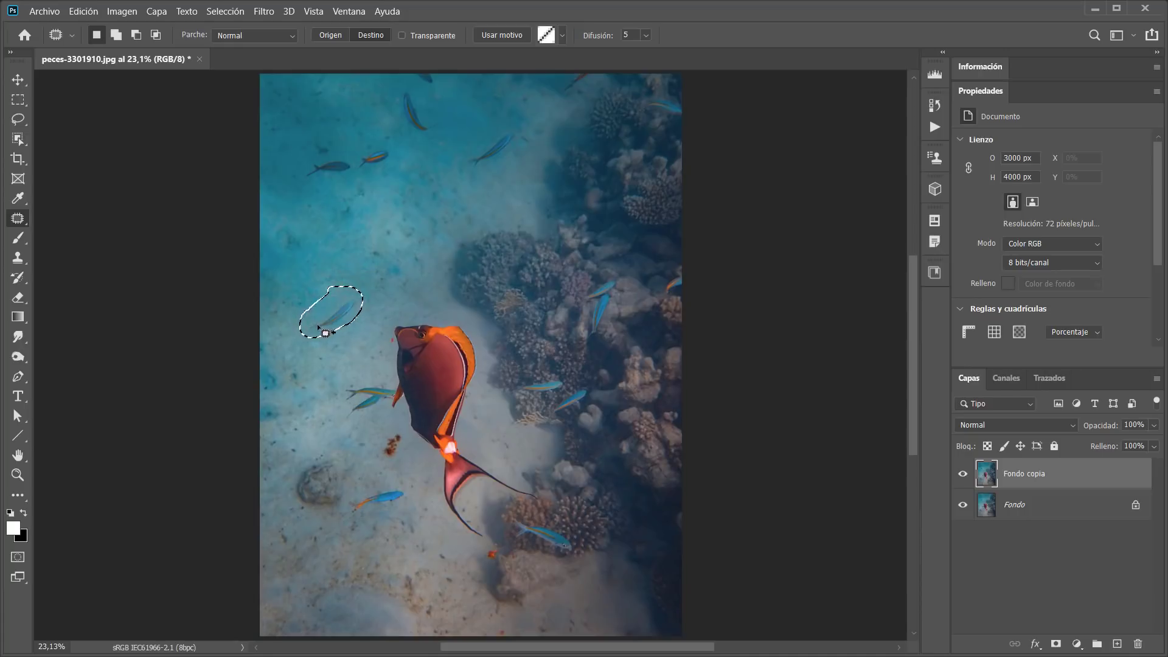
key(ctrl+d)
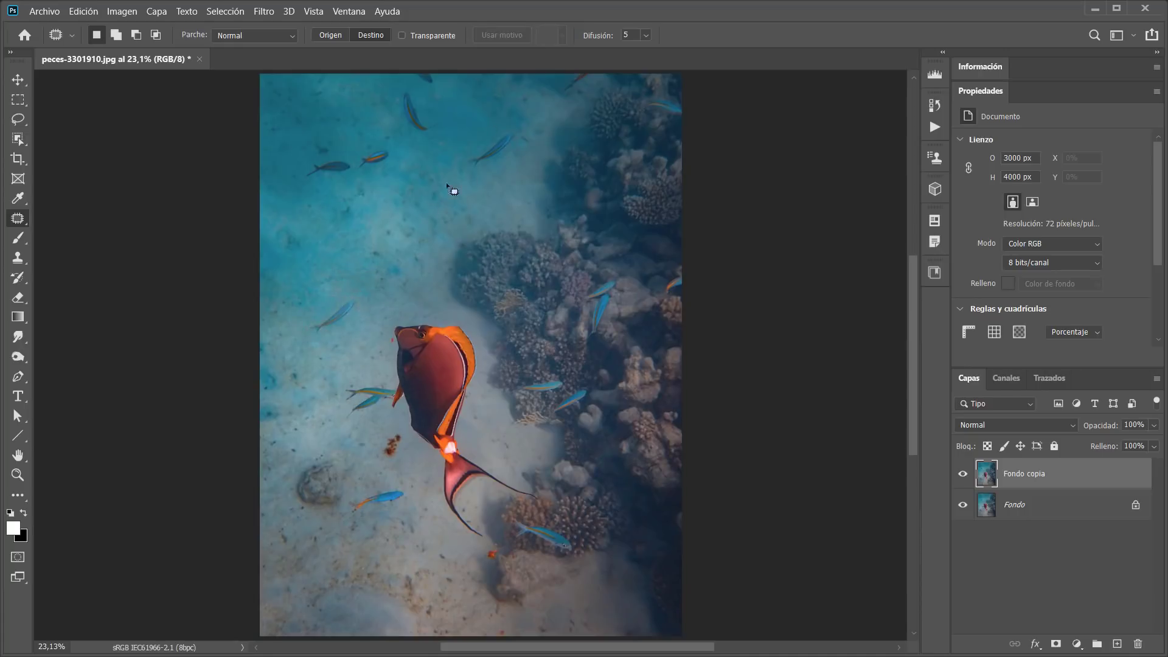
click(370, 34)
click(334, 34)
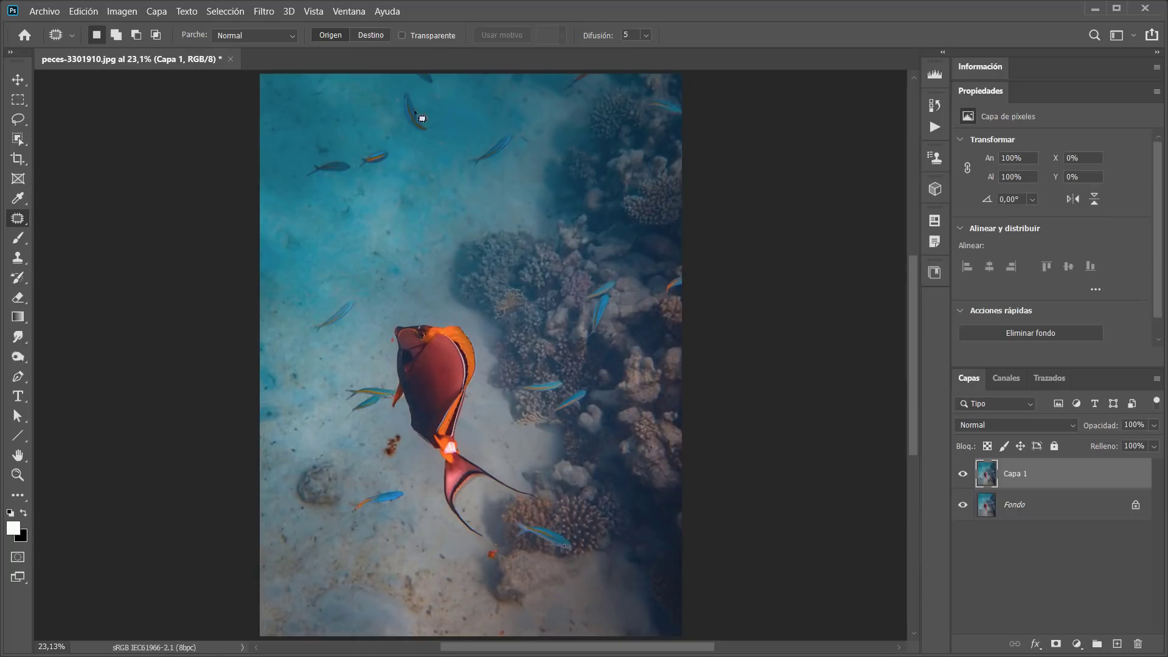
Step: Try the Patch tool's Transparente option with an outline around the upper-right blue fish
click(402, 35)
mouse_move(456, 163)
mouse_down()
mouse_move(517, 162)
mouse_move(451, 159)
mouse_move(441, 199)
mouse_move(369, 231)
mouse_move(367, 210)
mouse_move(376, 226)
mouse_up()
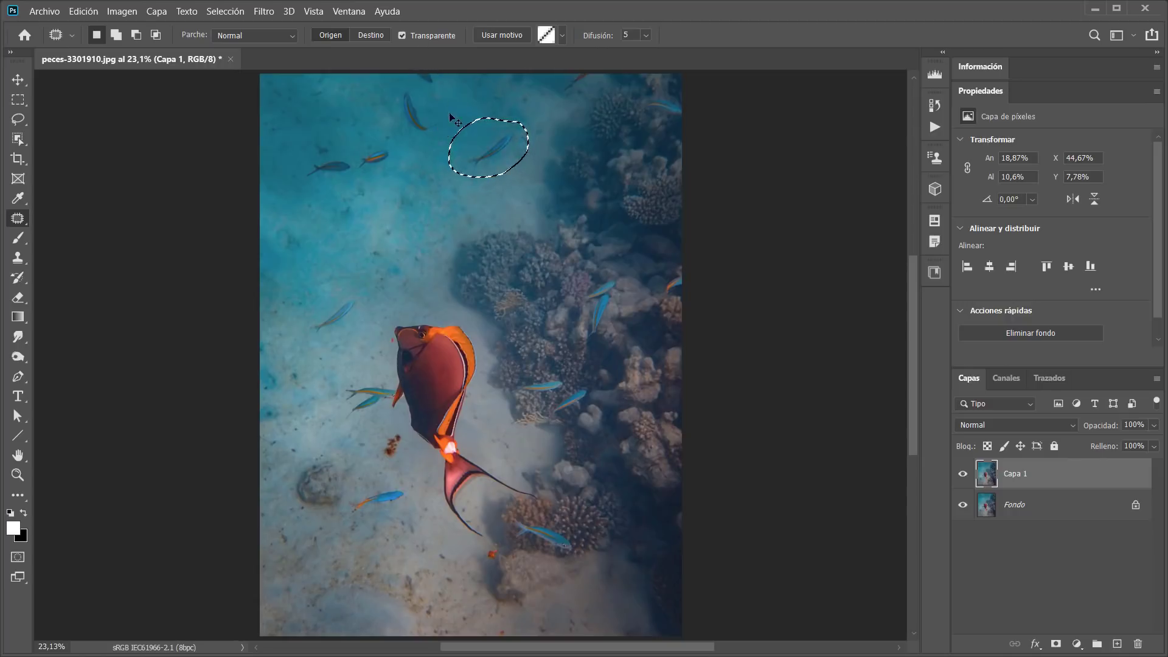
click(401, 35)
Step: Try filling the outlined fish area with the concentric-squares pattern, undo the fill and deselect
click(562, 35)
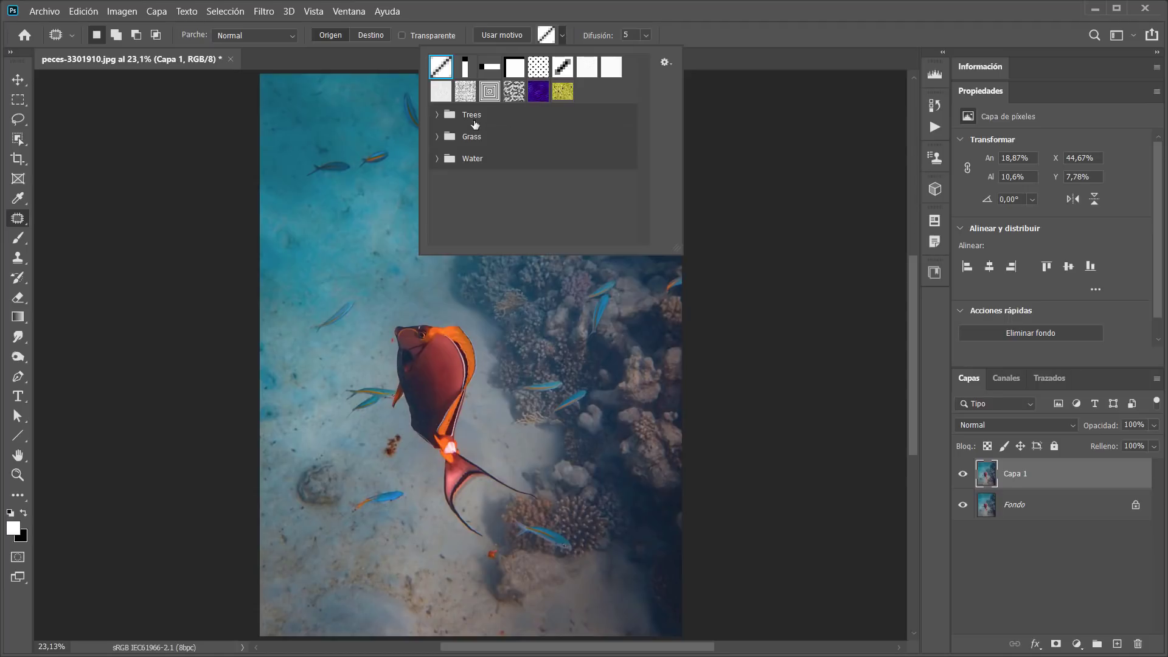
click(489, 92)
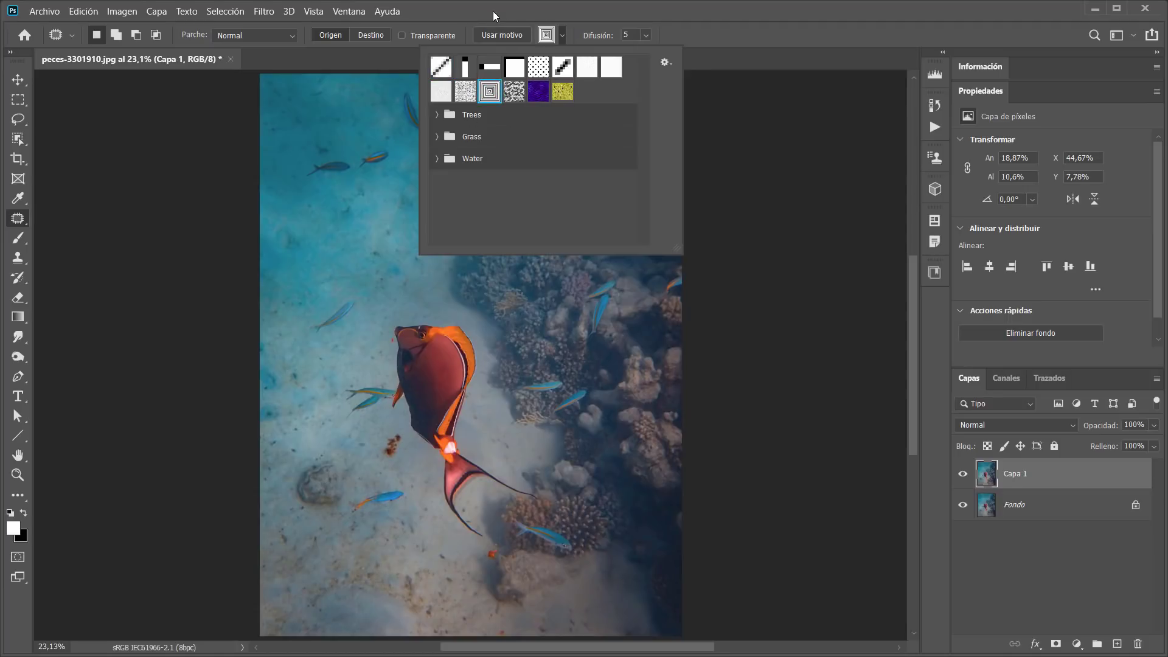
click(496, 34)
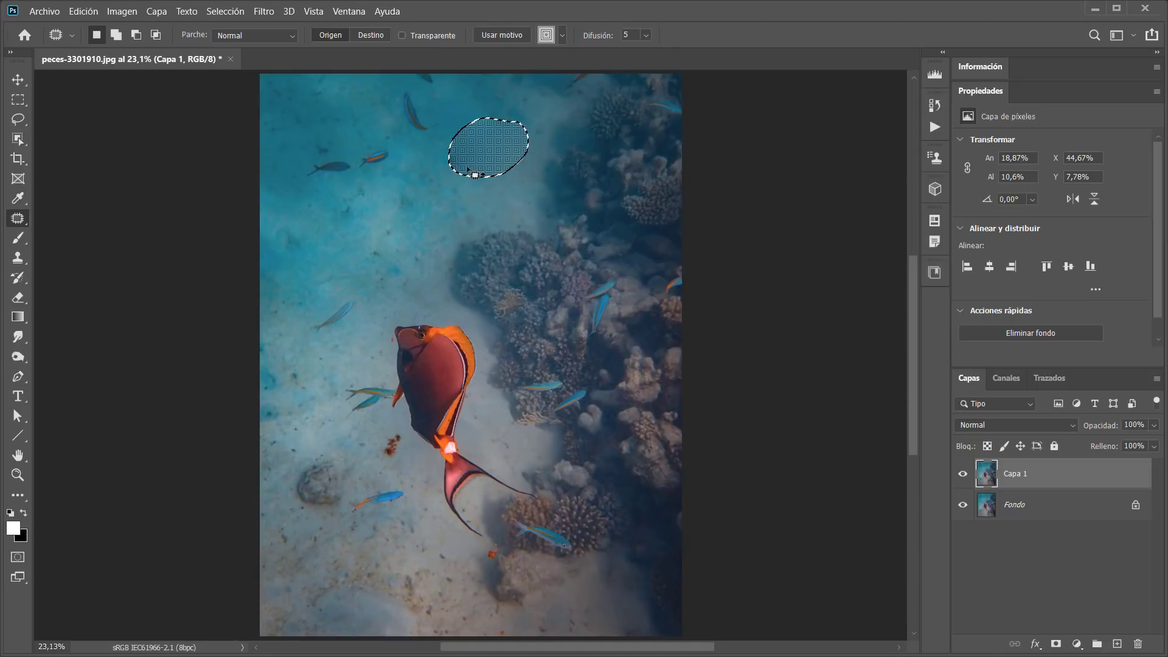
key(ctrl+z)
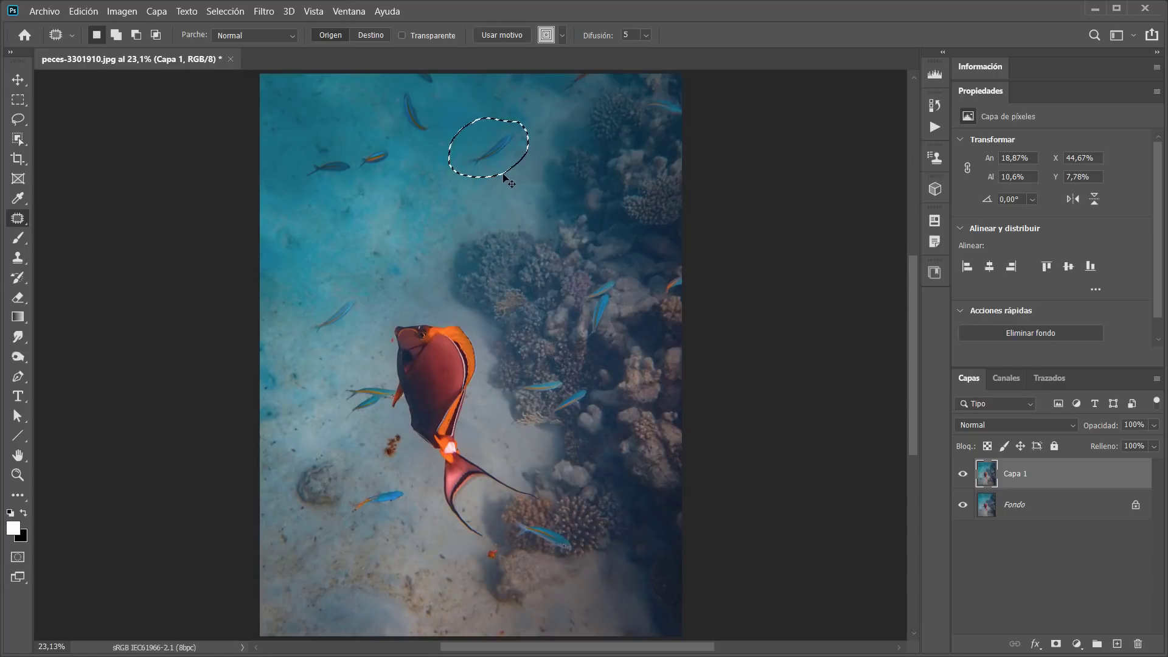
key(ctrl+d)
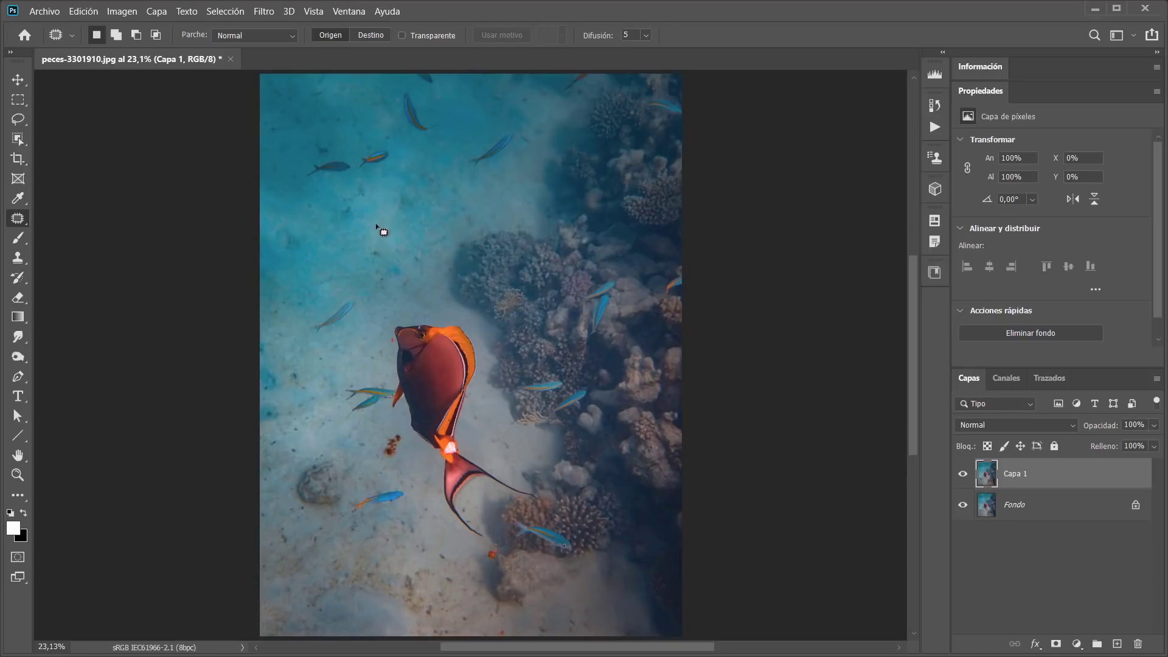
mouse_move(601, 38)
mouse_down()
mouse_move(577, 40)
mouse_move(630, 44)
mouse_move(609, 49)
mouse_up()
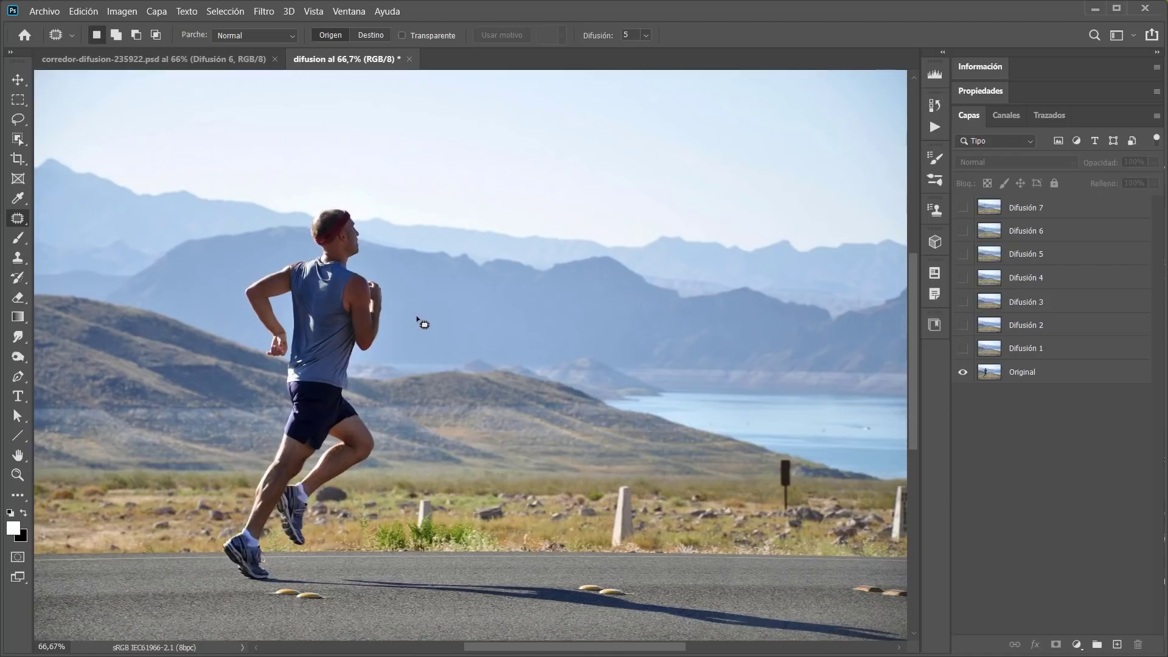
Step: Try patching out the runner on the Original layer with the landscape beside him, undo the patch and deselect
key(ctrl+shift+d)
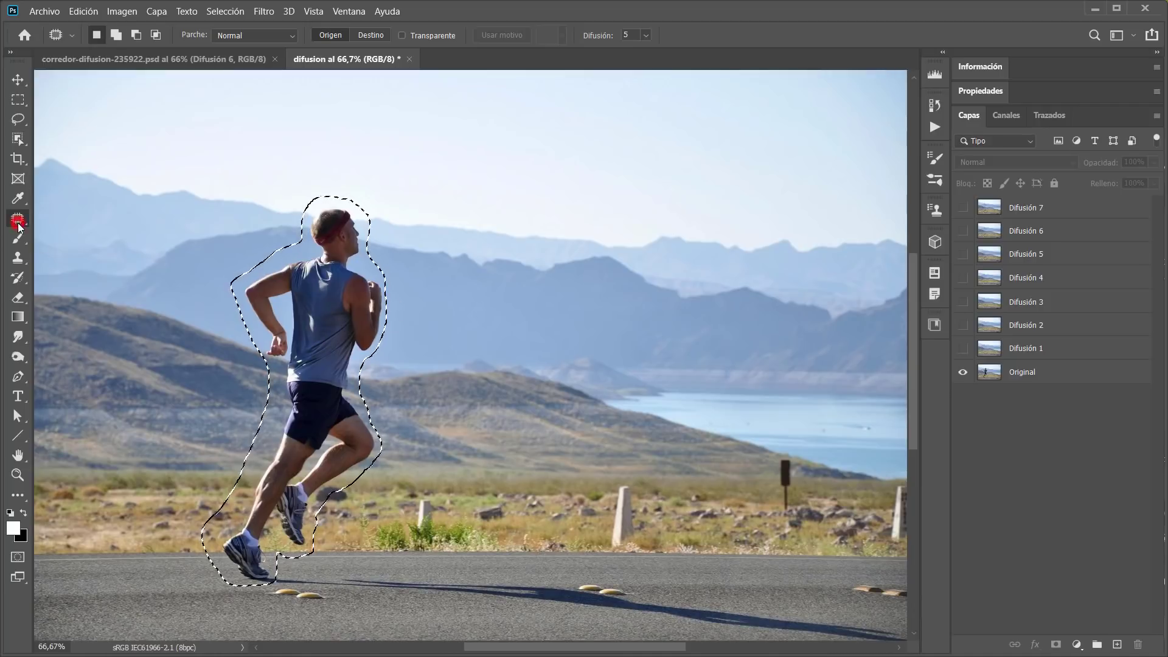
click(1039, 371)
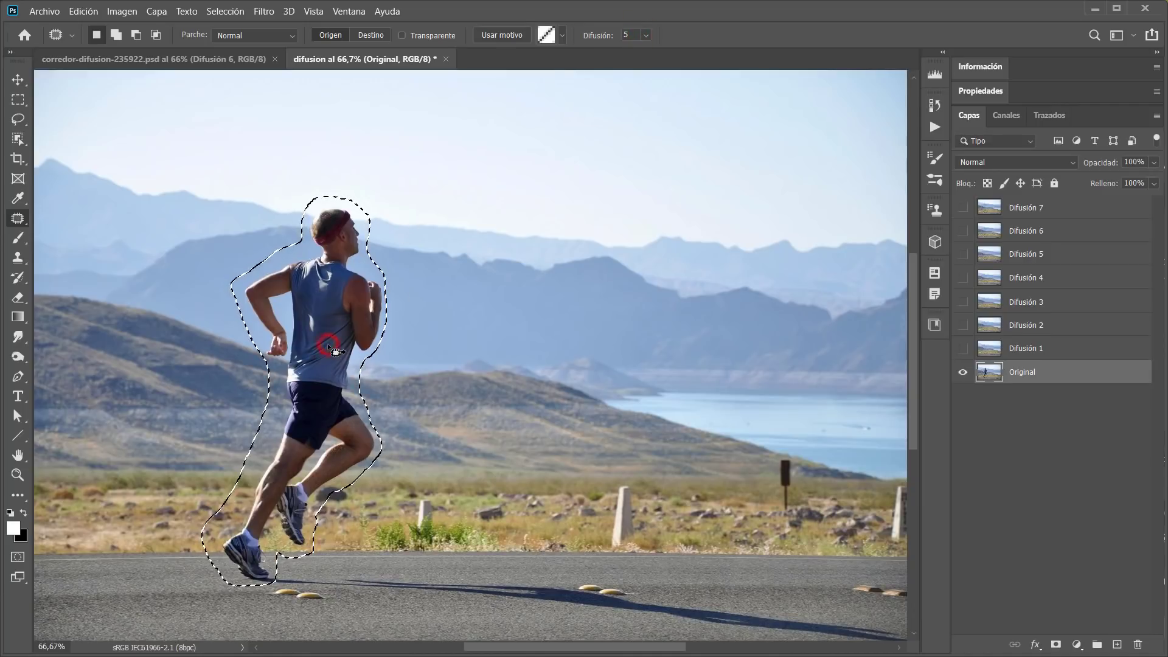
drag(335, 351, 484, 356)
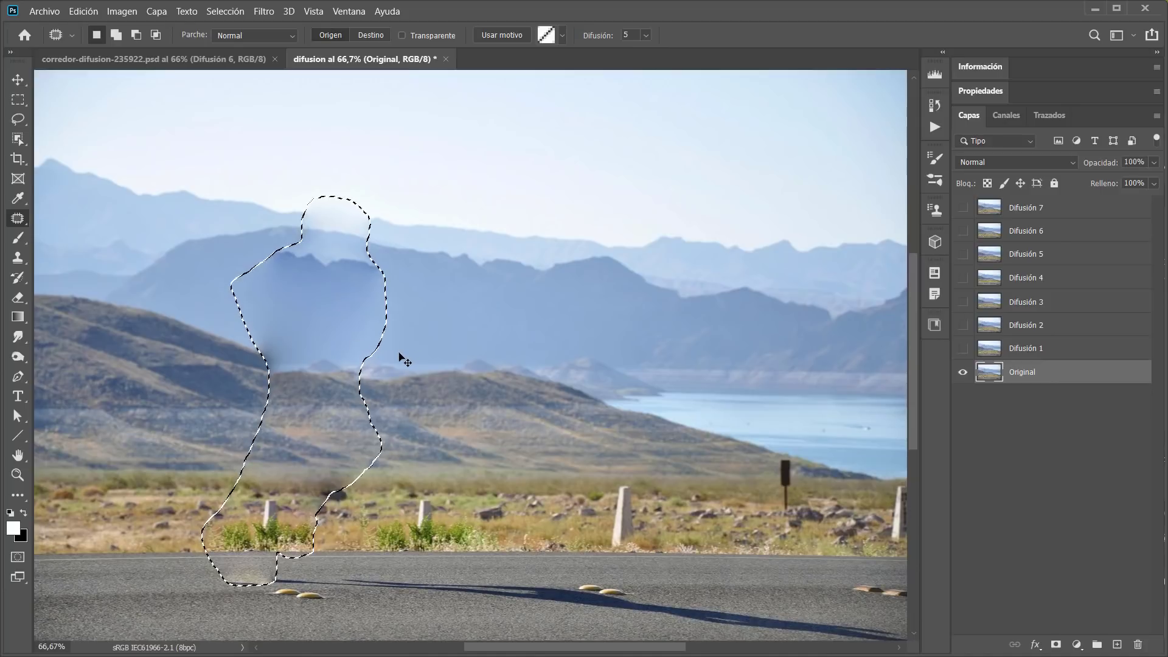
key(ctrl+z)
key(ctrl+d)
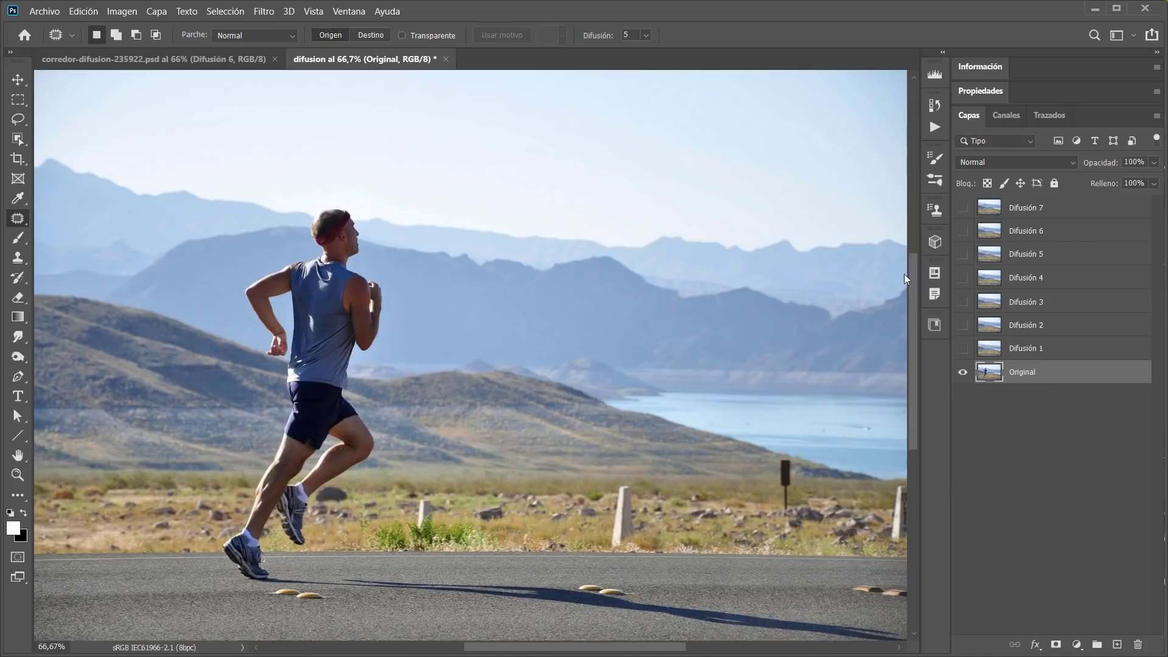
Step: Set the Patch tool's Difusión to 2
click(646, 34)
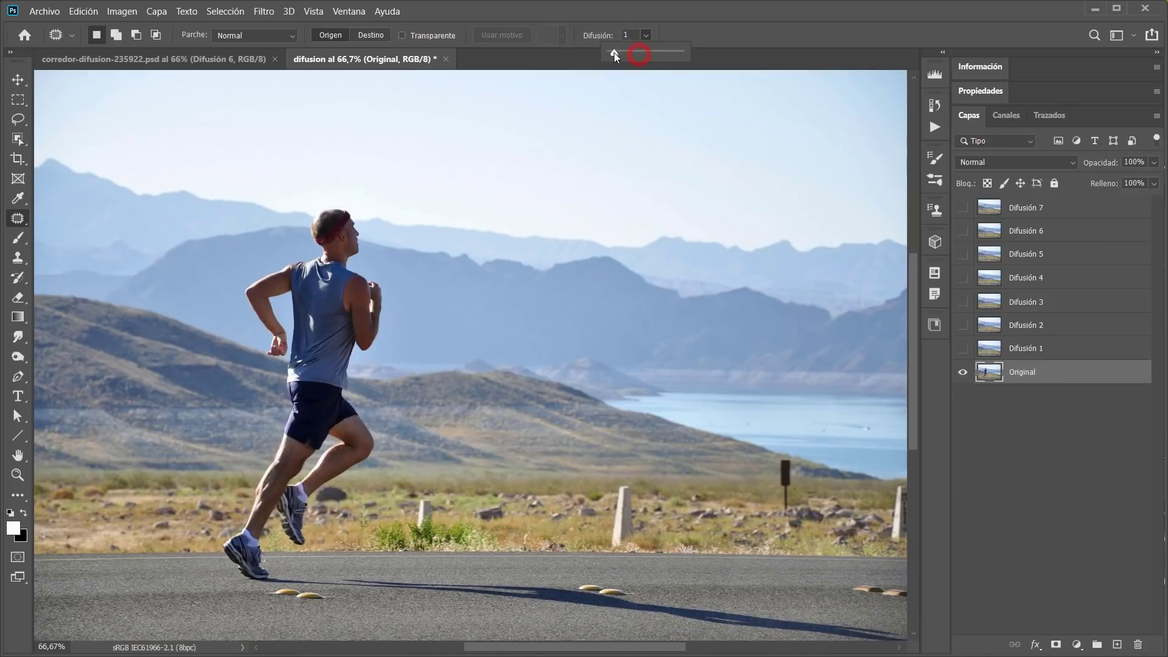
drag(614, 53, 619, 55)
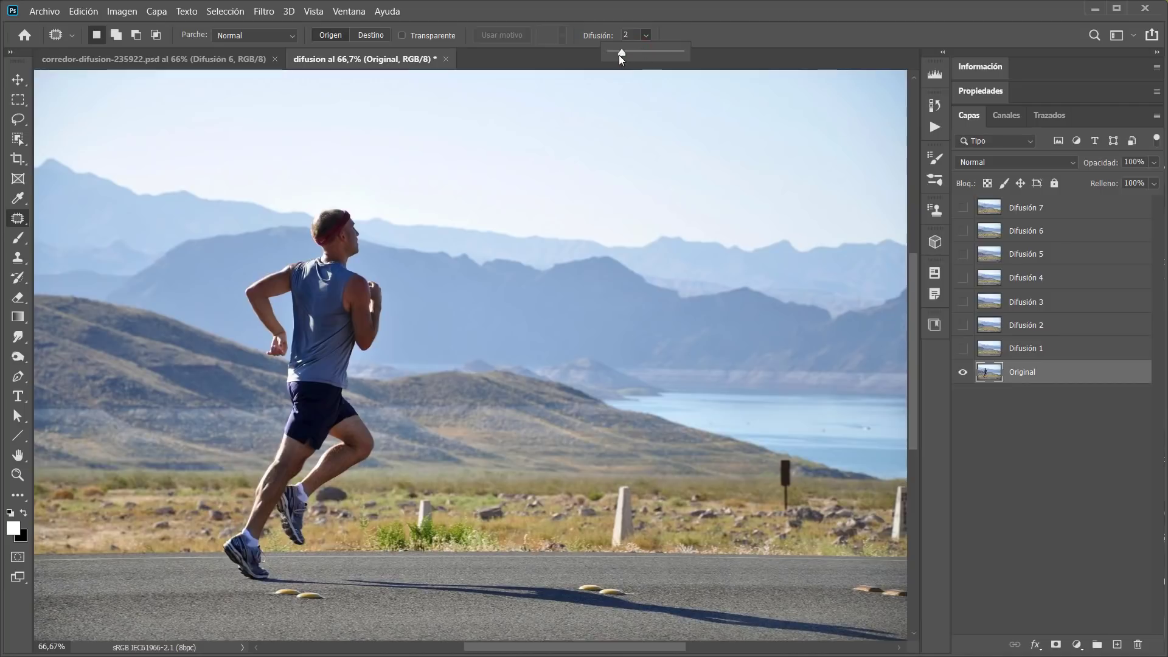
Step: Show the layers Difusión 1 through Difusión 6 one by one to compare the runner's removal at each level
click(964, 349)
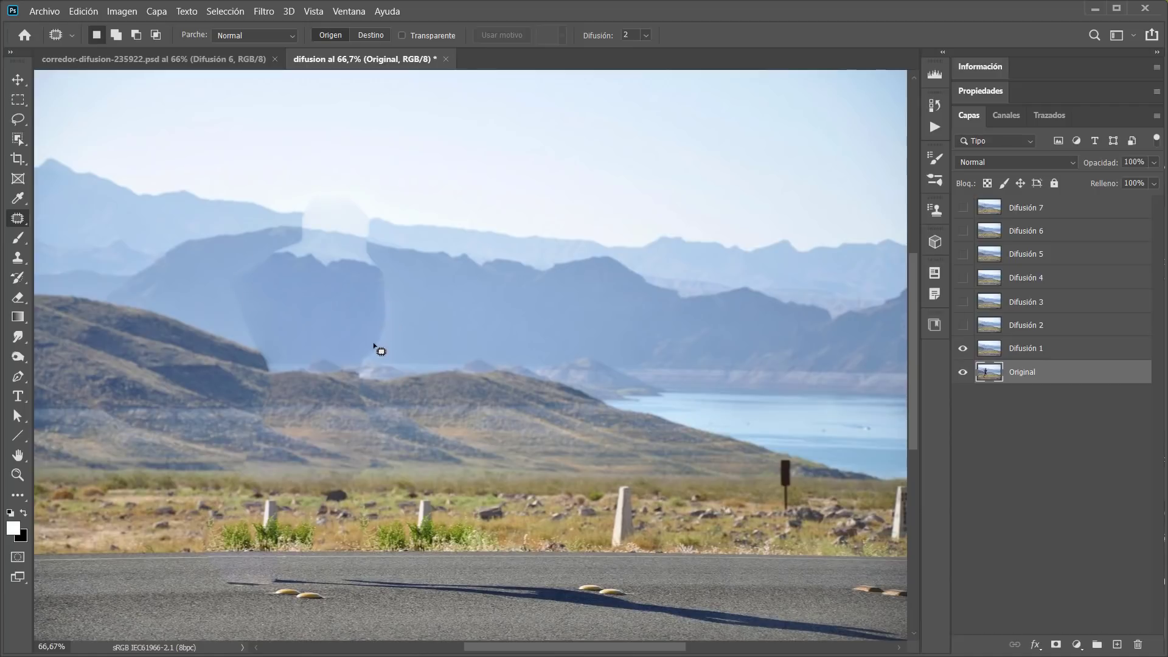
click(963, 324)
click(962, 301)
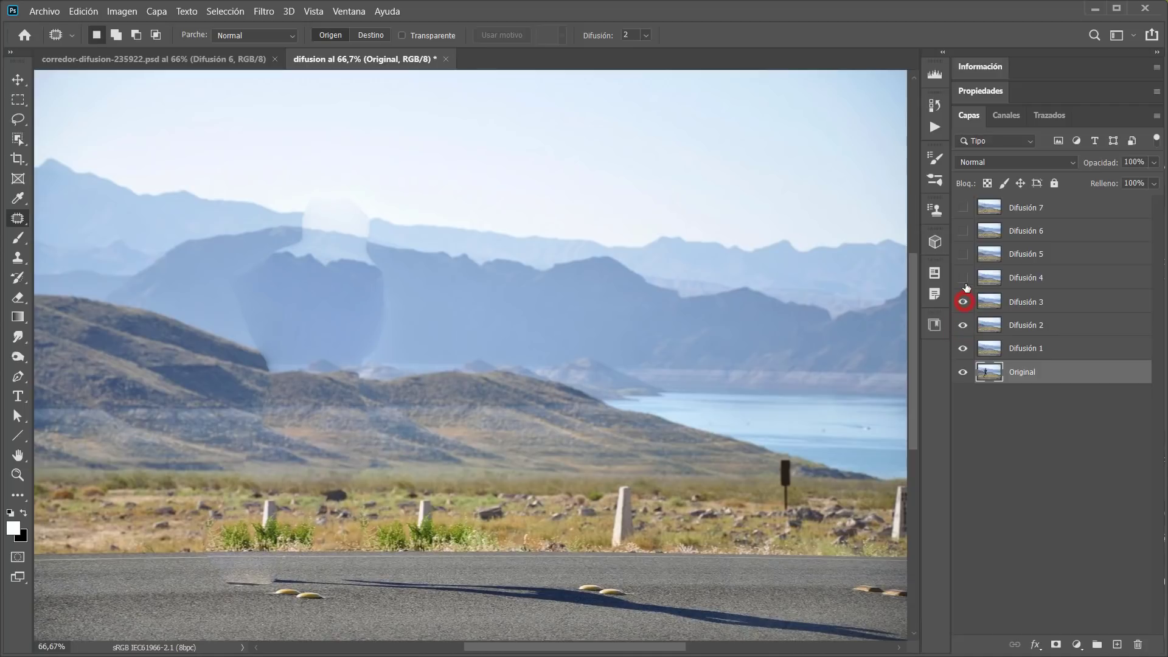
click(963, 278)
click(961, 254)
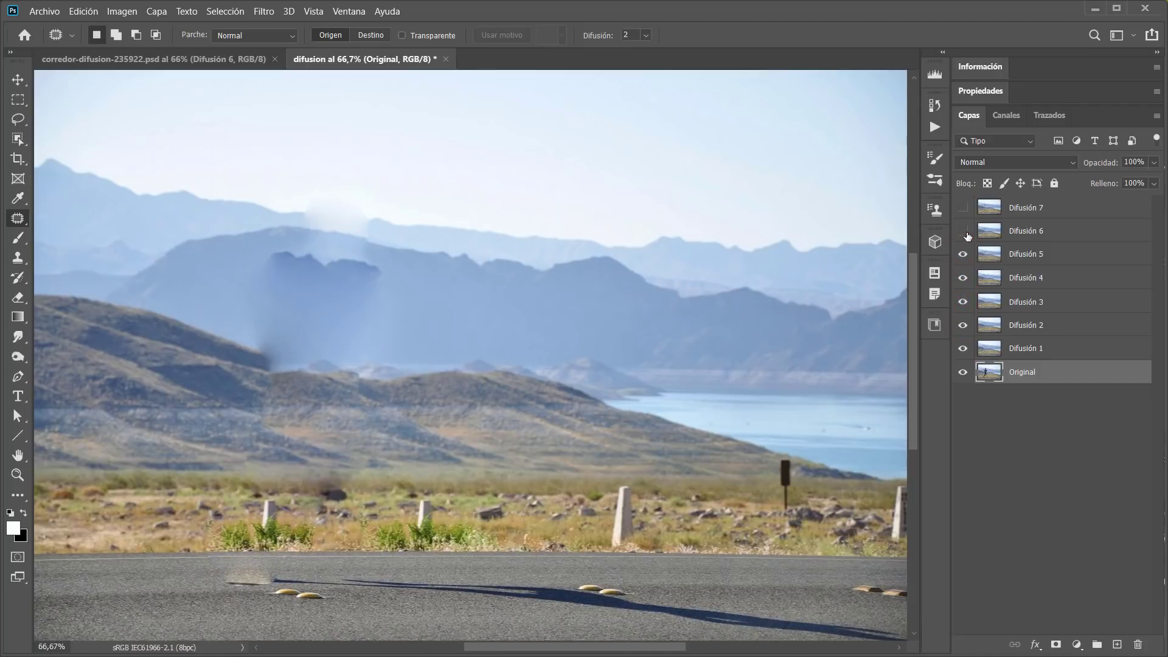
click(962, 230)
Step: Show Difusión 7 with Difusión 2 through 6 hidden, and toggle it repeatedly to compare it against Difusión 1
drag(964, 211, 962, 335)
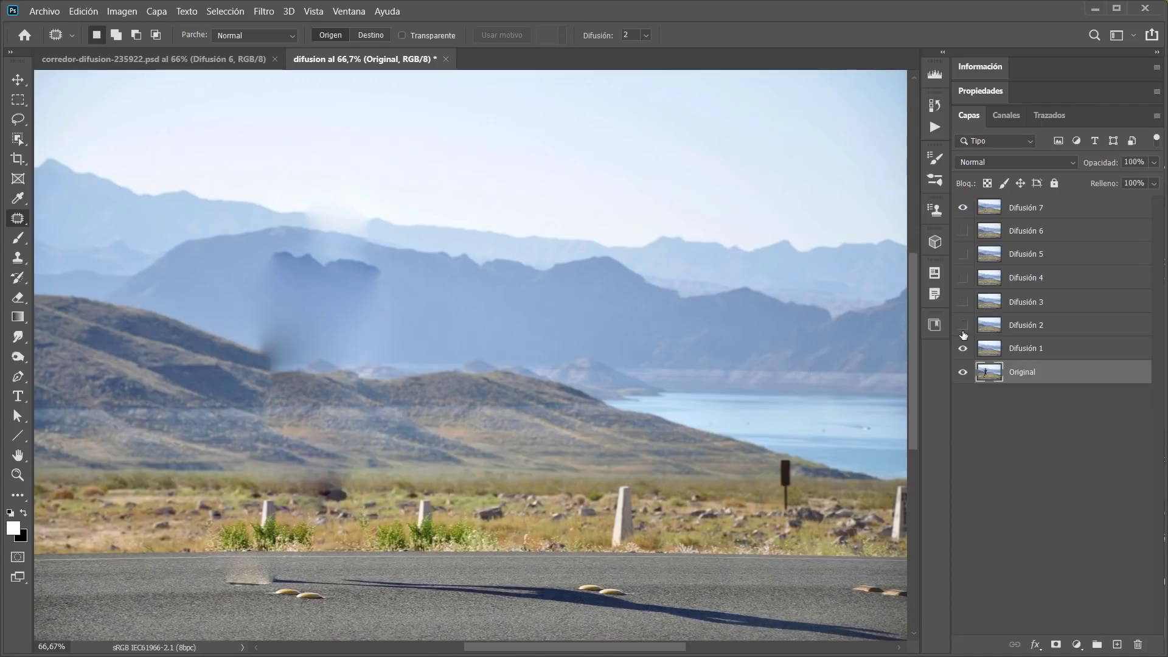
click(963, 209)
click(962, 209)
click(962, 209)
click(962, 208)
click(963, 208)
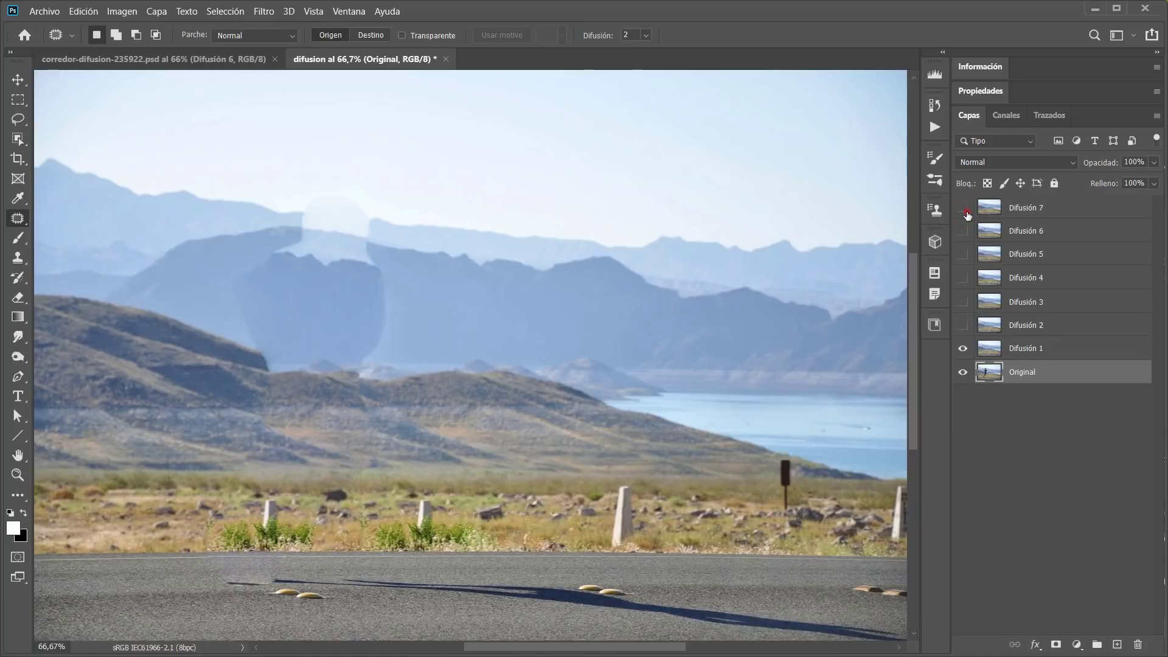
click(962, 209)
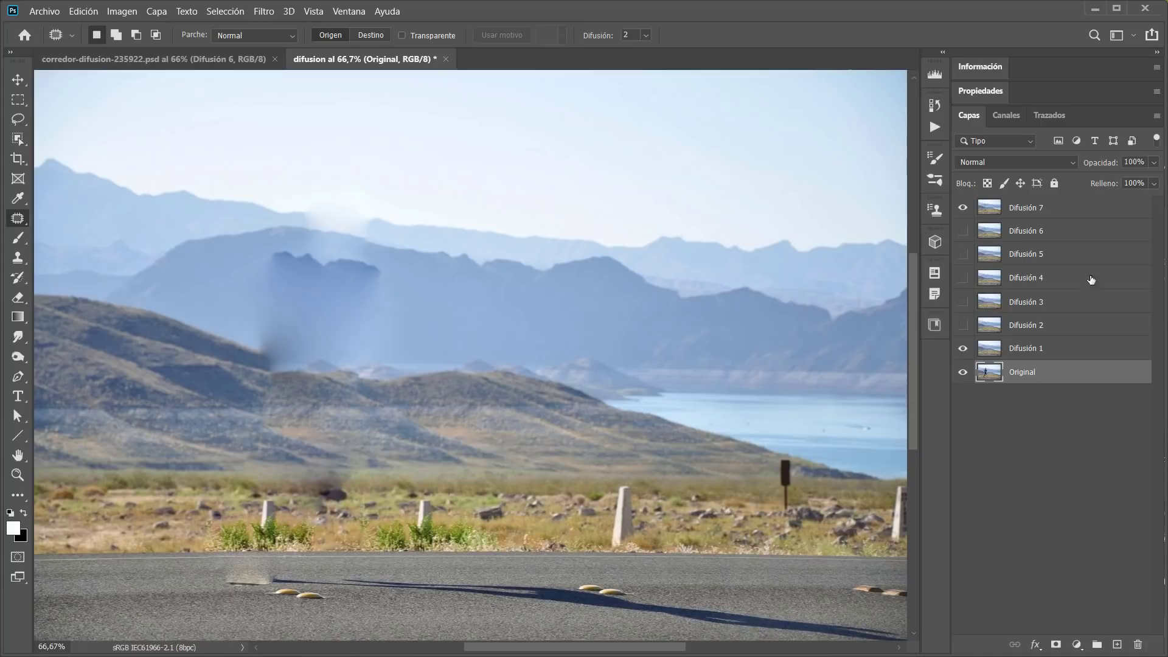
Step: Show Difusión 2 through 6, hide the layers above Difusión 1, and reveal them again to review the diffusion progression
drag(964, 236, 971, 329)
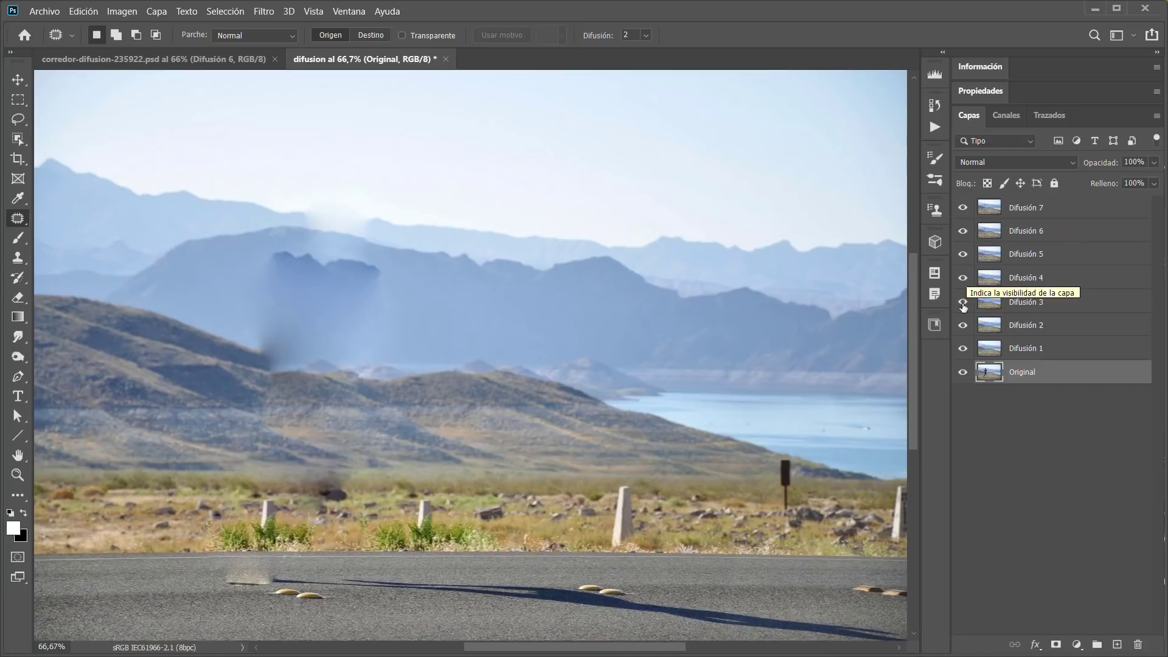
drag(962, 325, 961, 243)
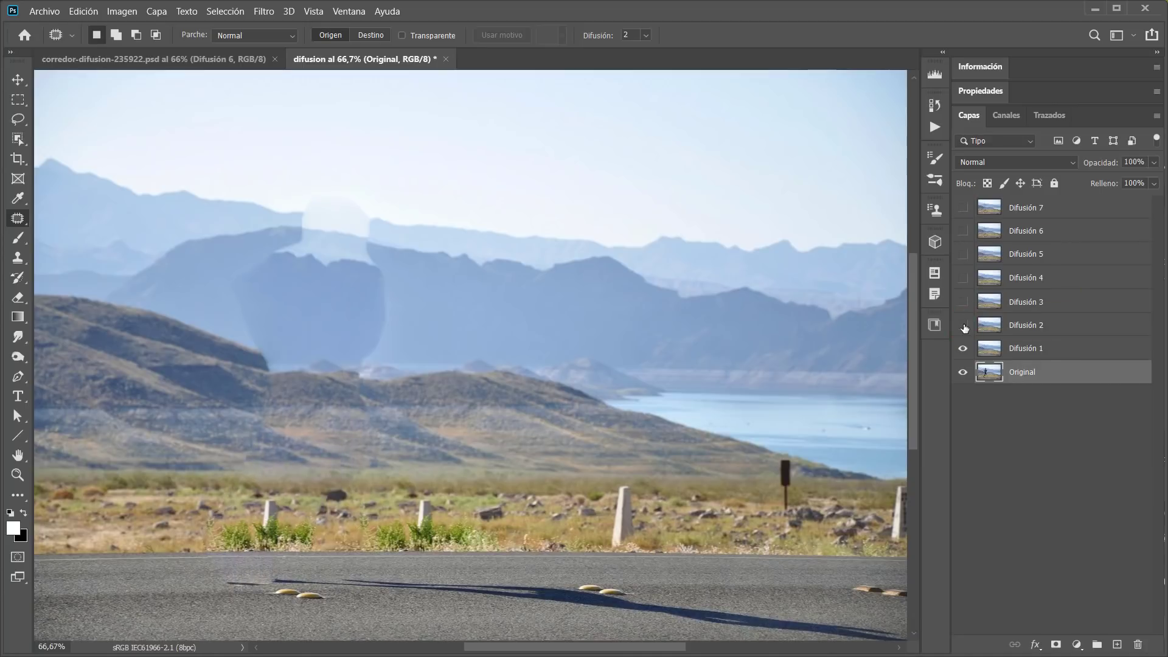
drag(962, 324, 963, 210)
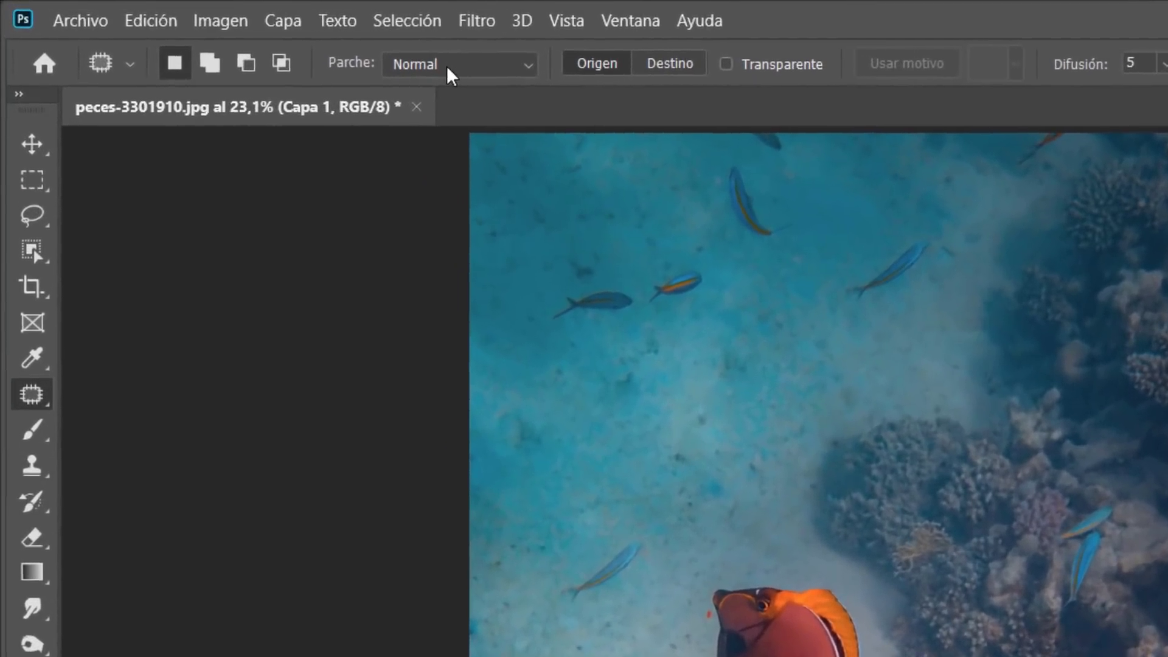
Step: On the fish photo, set the Patch tool's Parche mode to Según el contenido with Muestrear todas las capas enabled
click(377, 58)
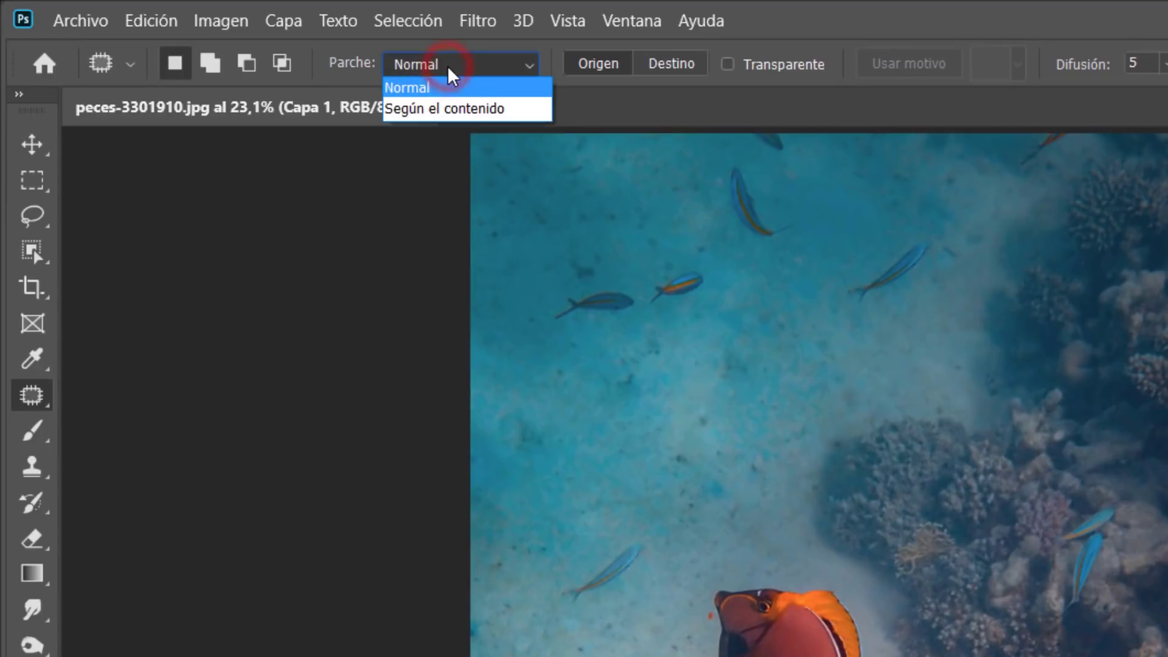
click(450, 111)
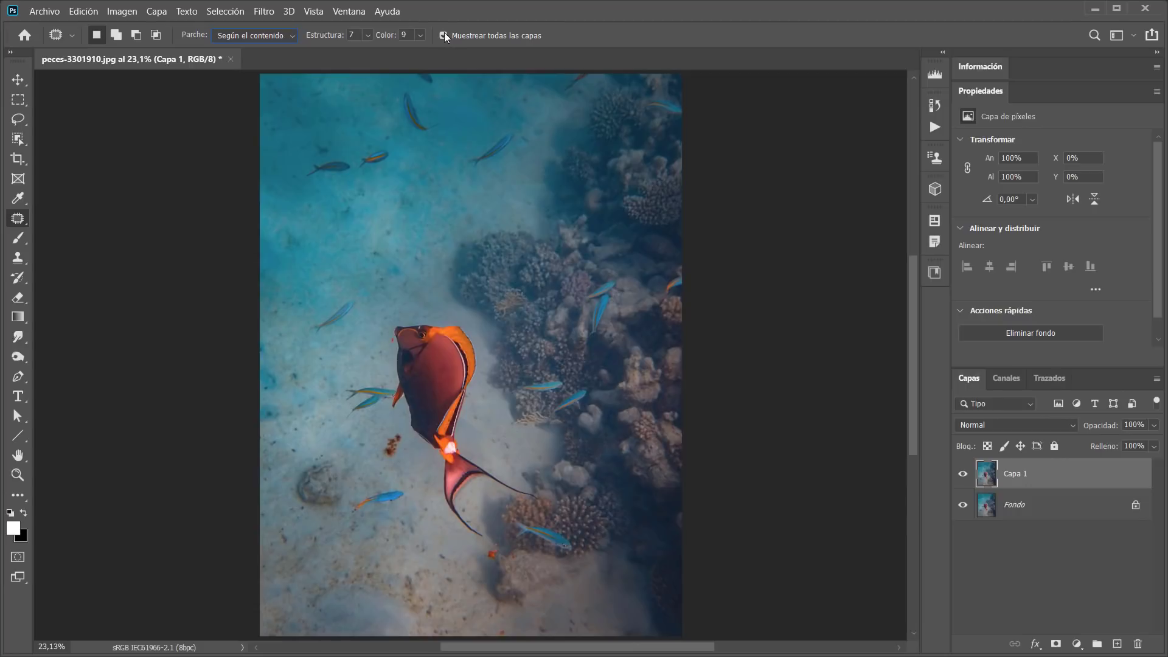
Step: Add an empty layer above Capa 1 and try patching out the upper-right blue fish on it in Normal mode
click(1116, 644)
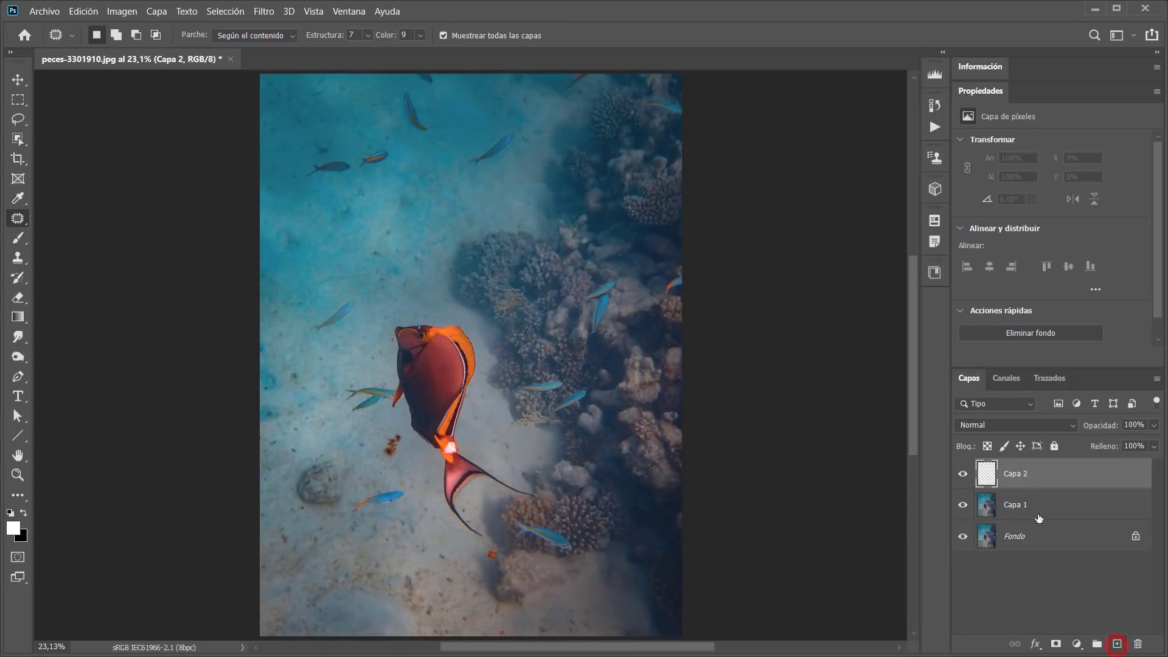
click(255, 42)
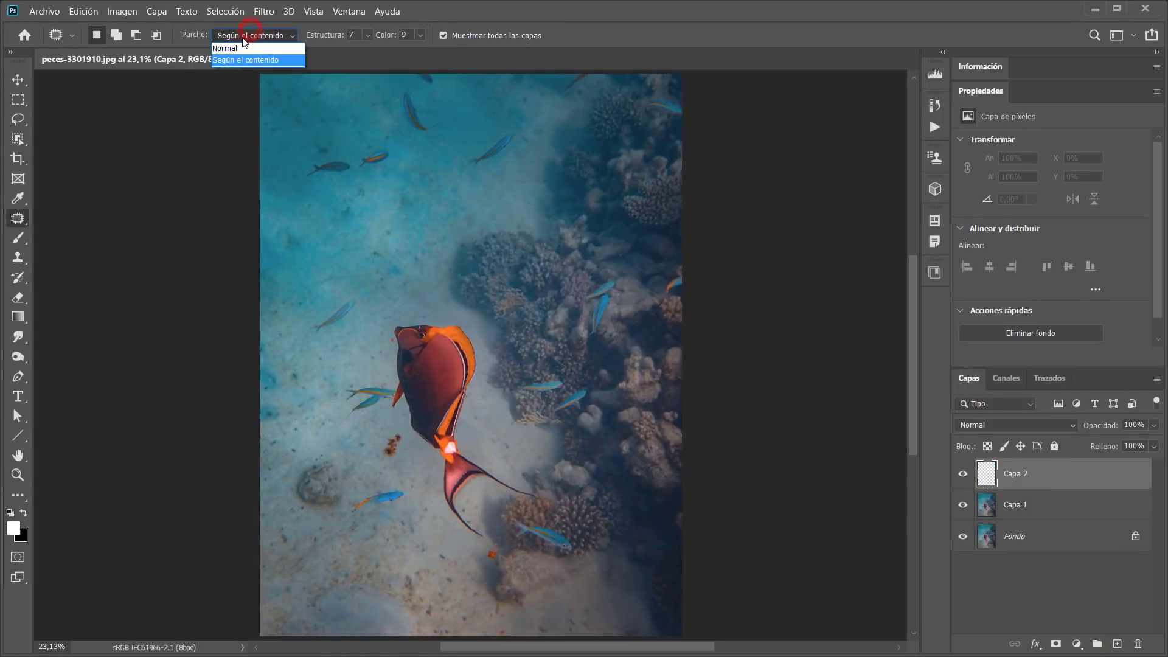
click(249, 45)
mouse_move(497, 125)
mouse_down()
mouse_move(462, 139)
mouse_move(503, 175)
mouse_move(524, 130)
mouse_move(499, 125)
mouse_move(416, 206)
mouse_up()
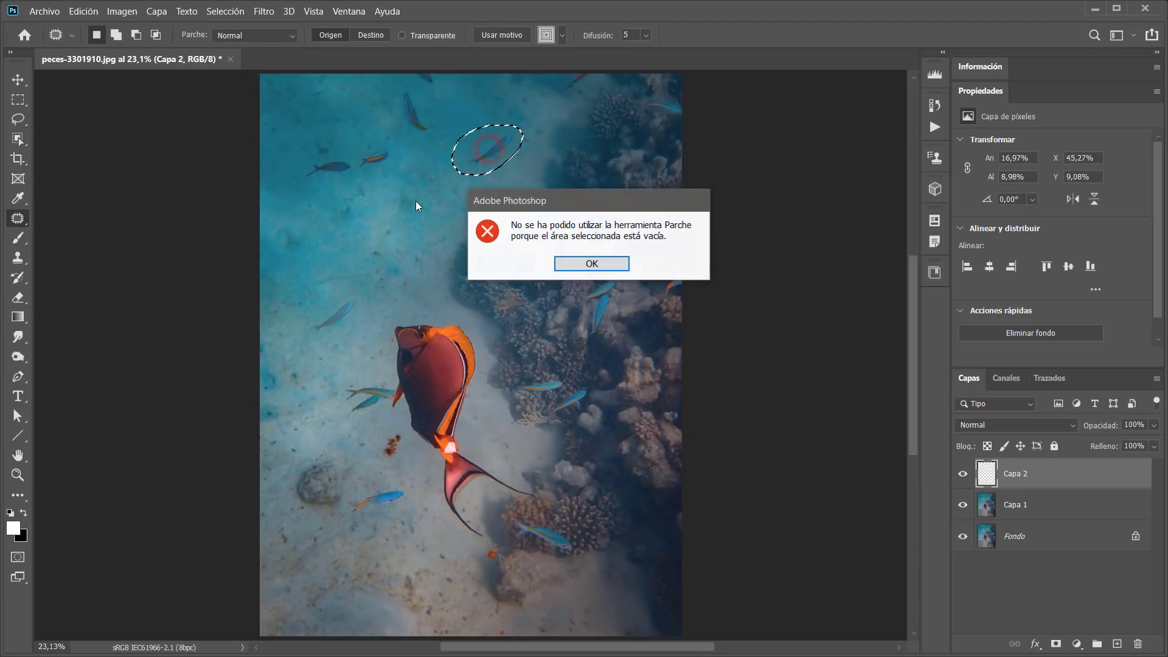
click(597, 265)
Step: Patch out the outlined blue fish on Capa 2 in Según el contenido mode, using the water below it, and deselect
click(262, 37)
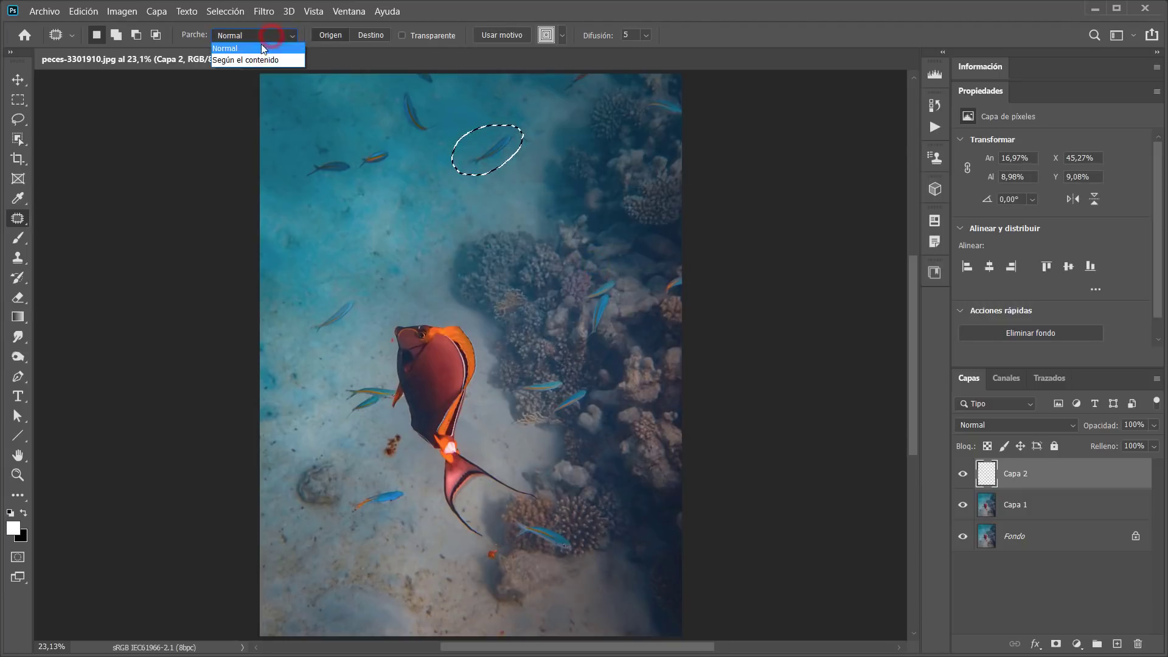
click(265, 64)
drag(466, 157, 412, 225)
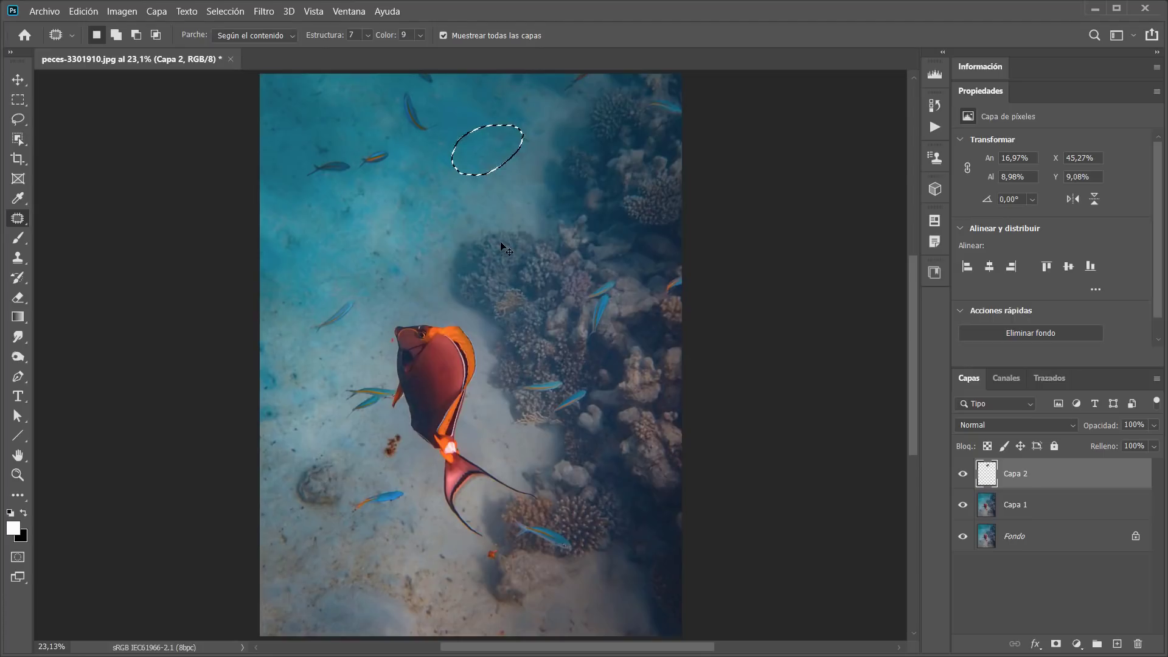
key(ctrl+d)
Step: Toggle Capa 2's visibility to check the patch, and delete that layer
click(955, 478)
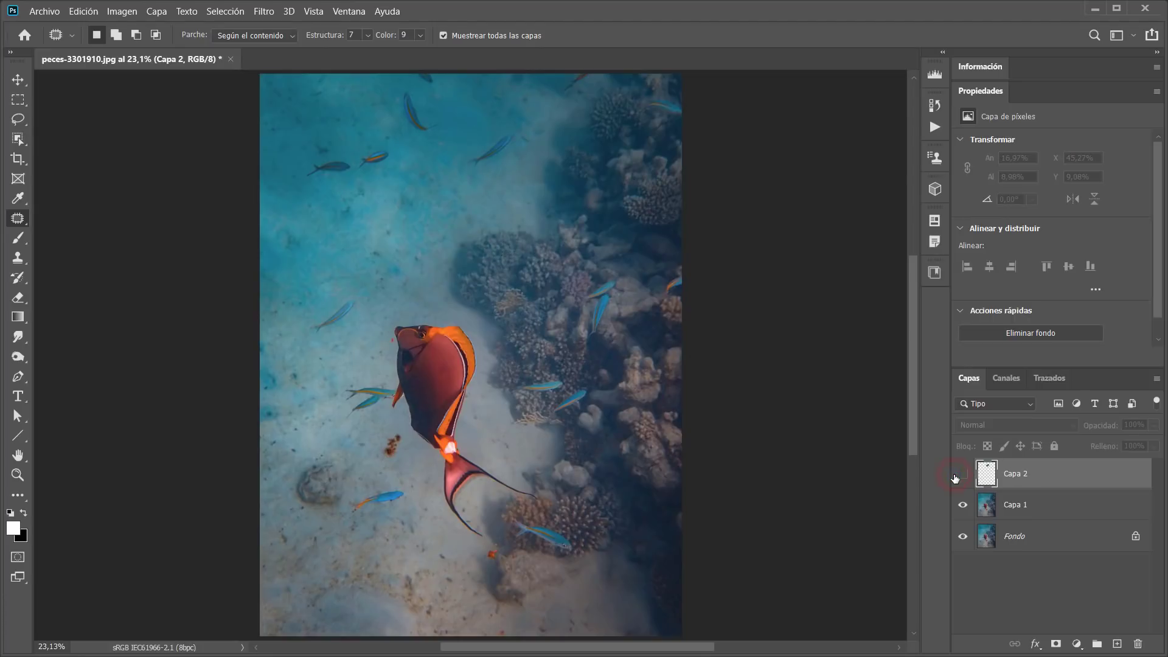
click(955, 477)
drag(1059, 483, 1136, 644)
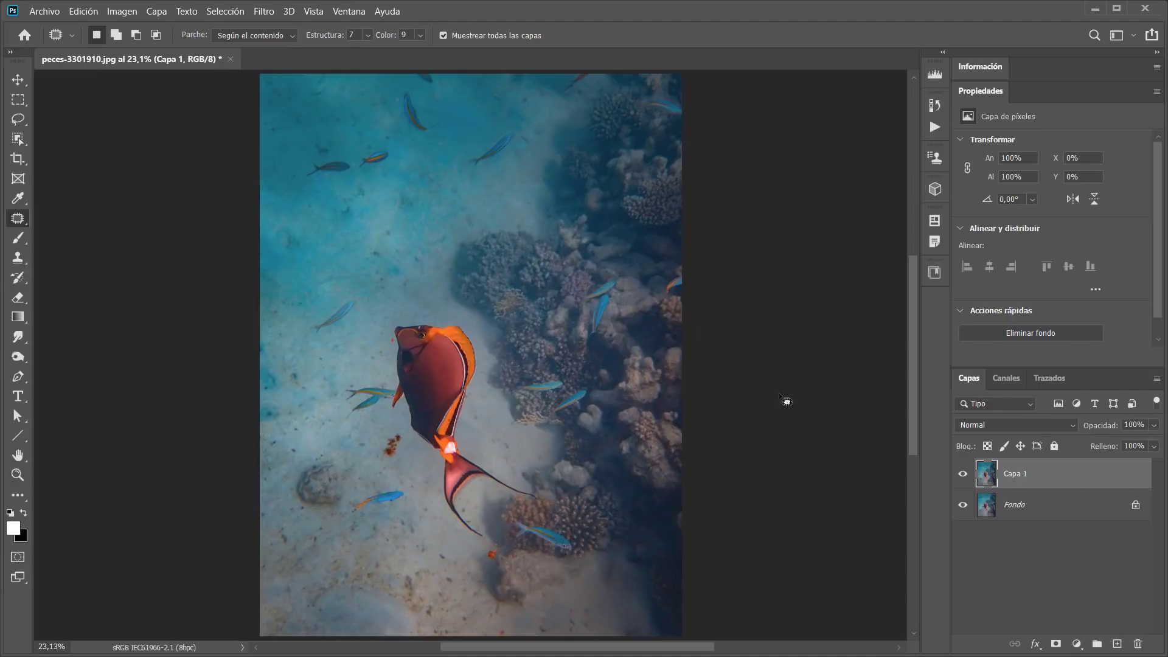
Step: Switch the Patch tool to Normal and outline the two small fish beside the large fish's fin on Capa 1
click(250, 35)
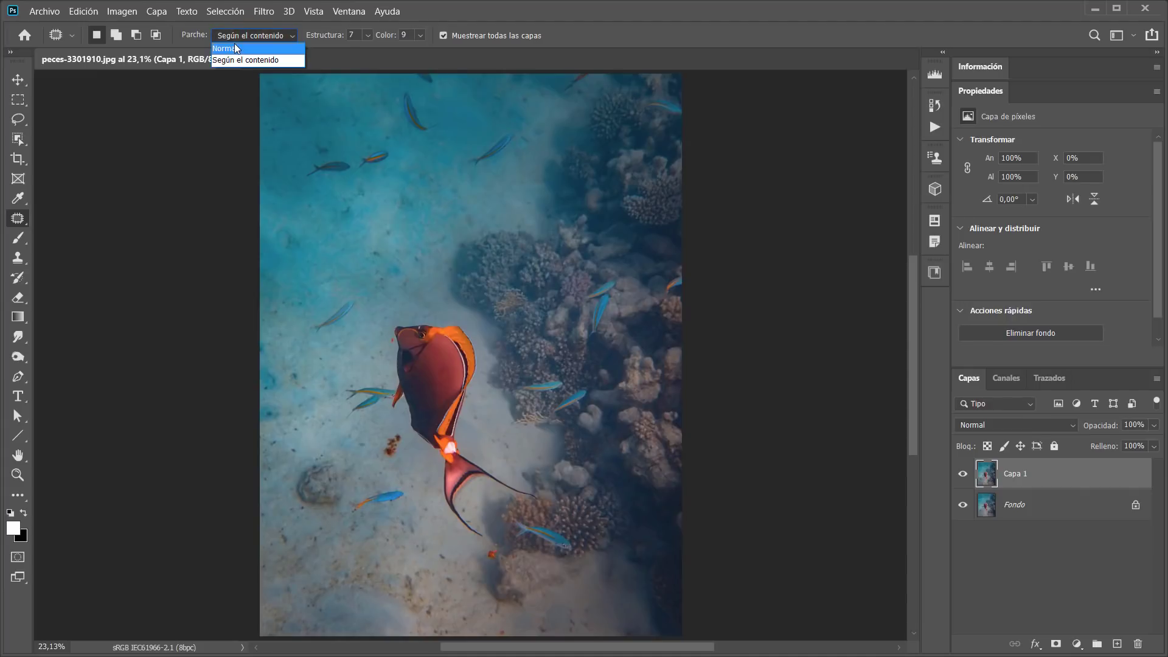
click(233, 46)
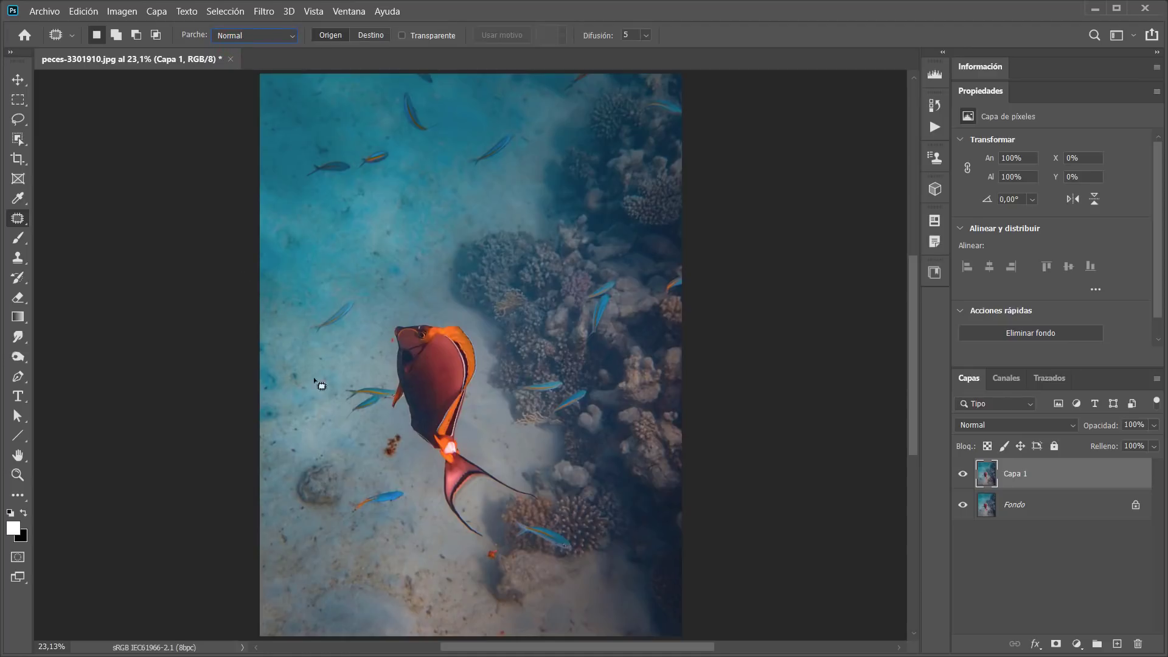
scroll(343, 392, up, 5)
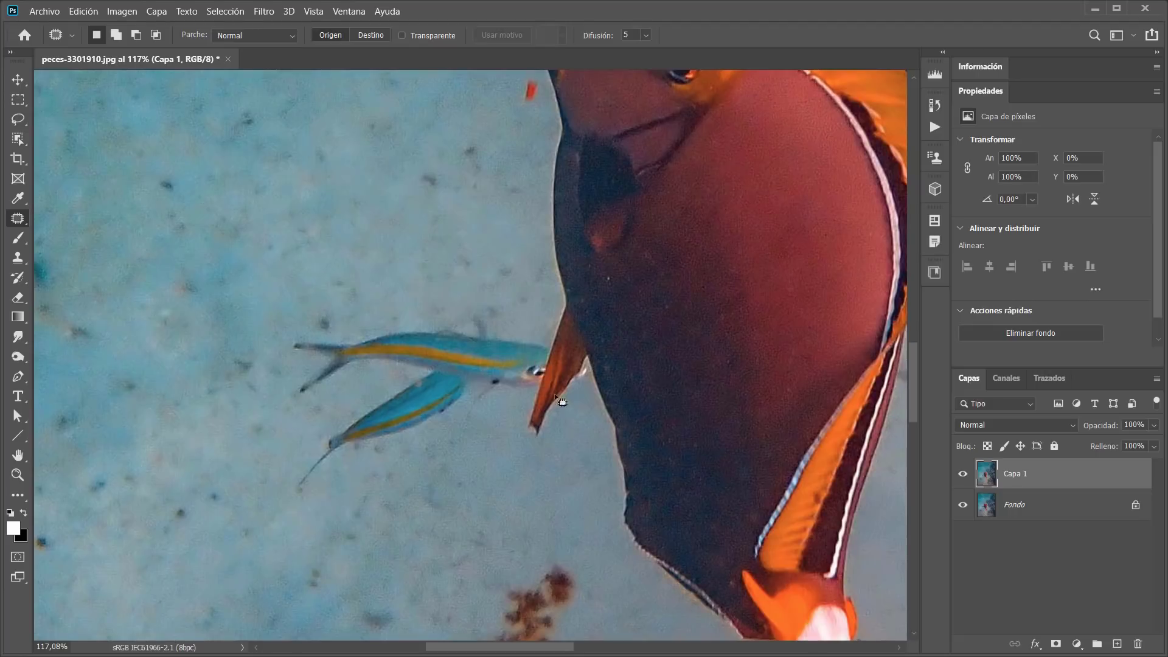
mouse_move(534, 329)
mouse_down()
mouse_move(473, 308)
mouse_move(450, 321)
mouse_move(289, 329)
mouse_move(275, 352)
mouse_move(278, 392)
mouse_move(293, 403)
mouse_move(363, 383)
mouse_move(304, 425)
mouse_move(278, 478)
mouse_move(303, 491)
mouse_move(391, 466)
mouse_move(501, 394)
mouse_move(578, 392)
mouse_move(590, 371)
mouse_move(536, 333)
mouse_up()
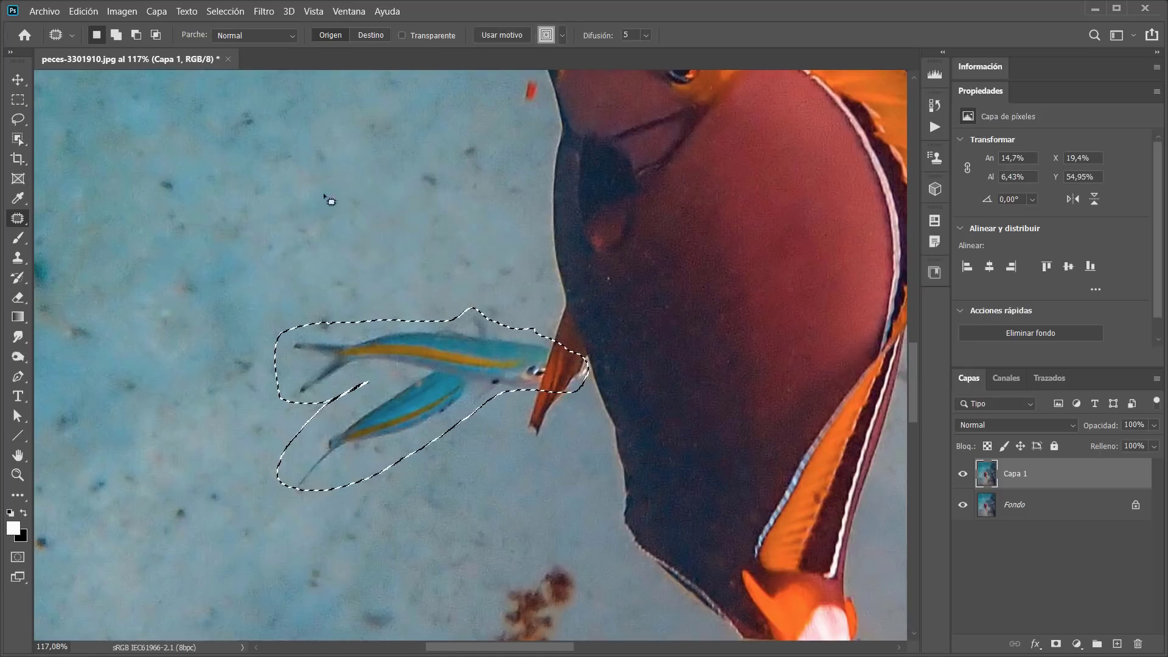
drag(644, 418, 630, 430)
drag(629, 431, 685, 523)
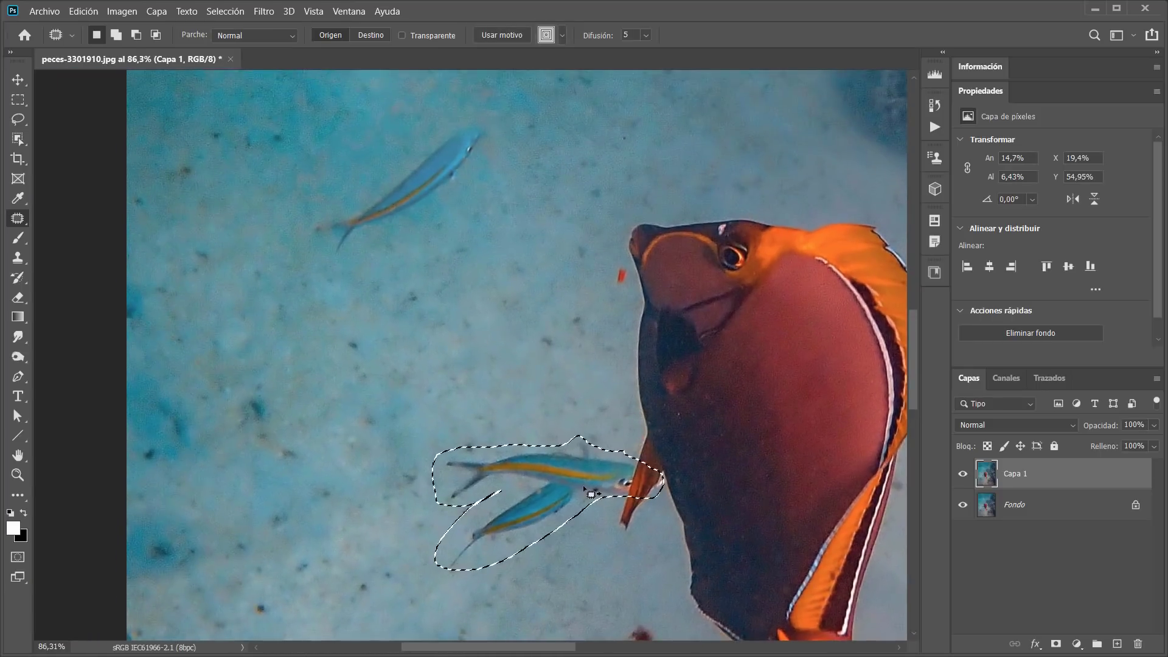
Step: Try patching the two outlined fish in Normal mode with the open water above them, and undo the patch
drag(568, 469, 433, 344)
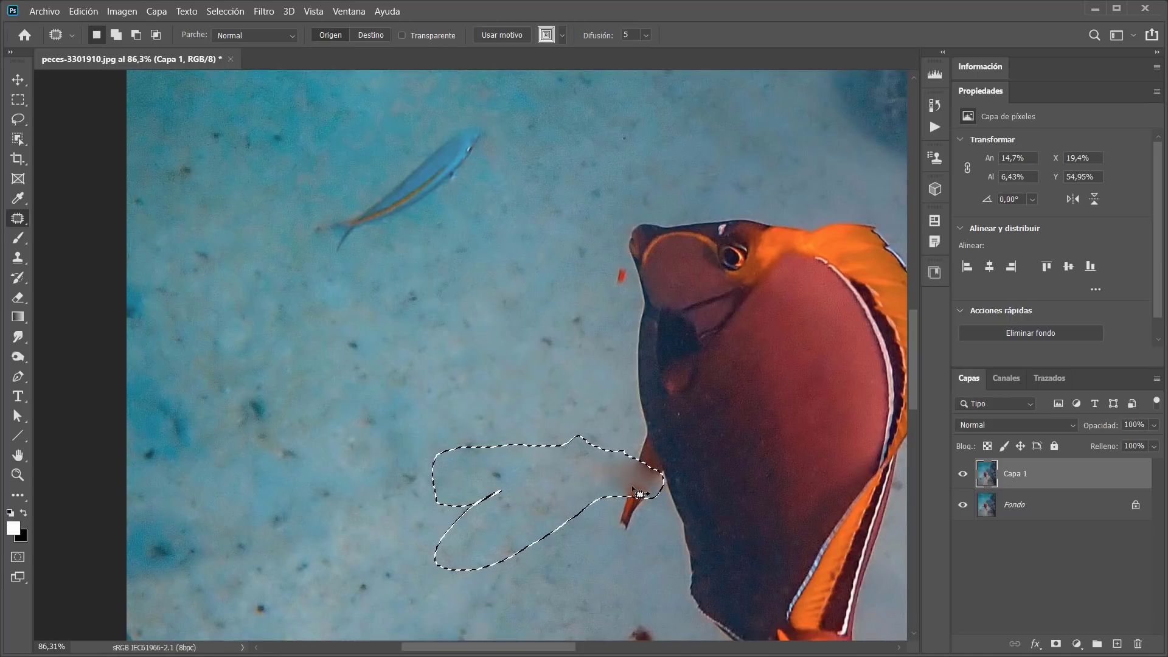
key(ctrl+z)
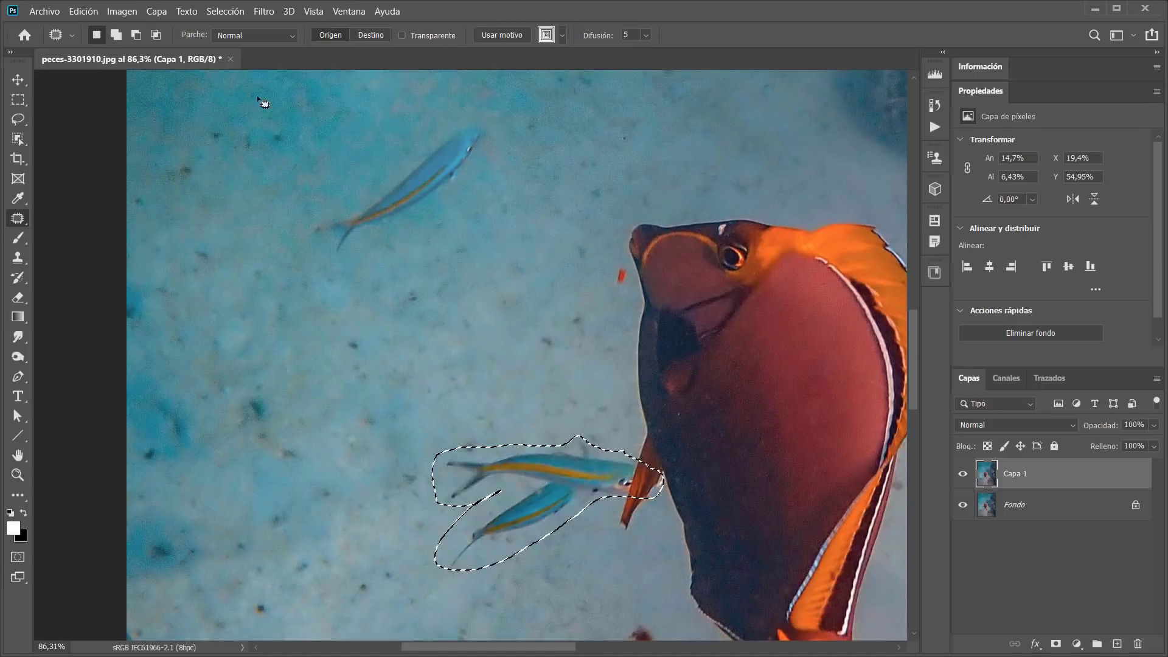
Step: Set Parche to Según el contenido and patch out the two outlined fish with the open water above them
click(250, 35)
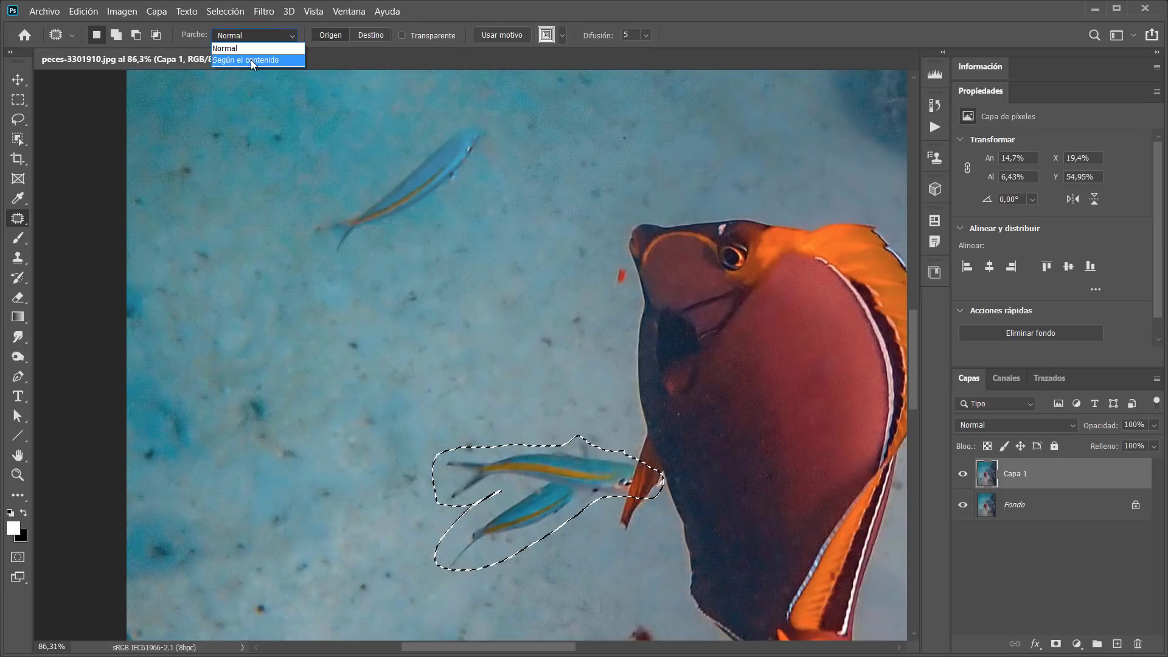
click(250, 59)
drag(535, 452, 429, 372)
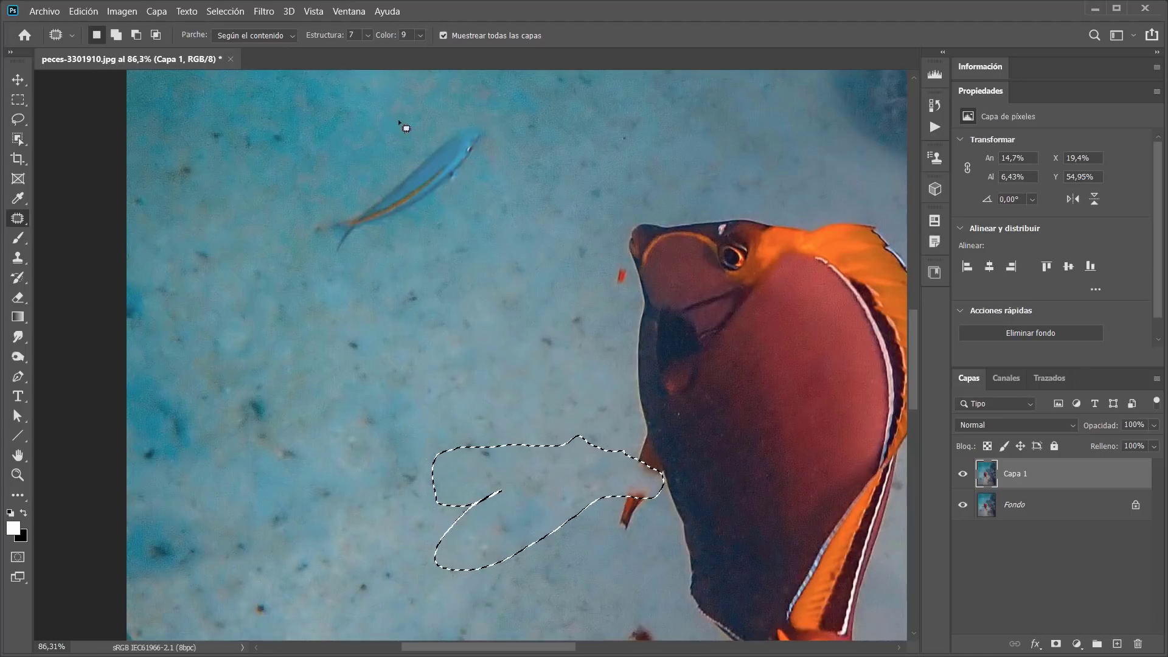
Step: Adjust the content-aware patch to Estructura 1 and Color 0, and deselect the outline
drag(334, 41, 290, 38)
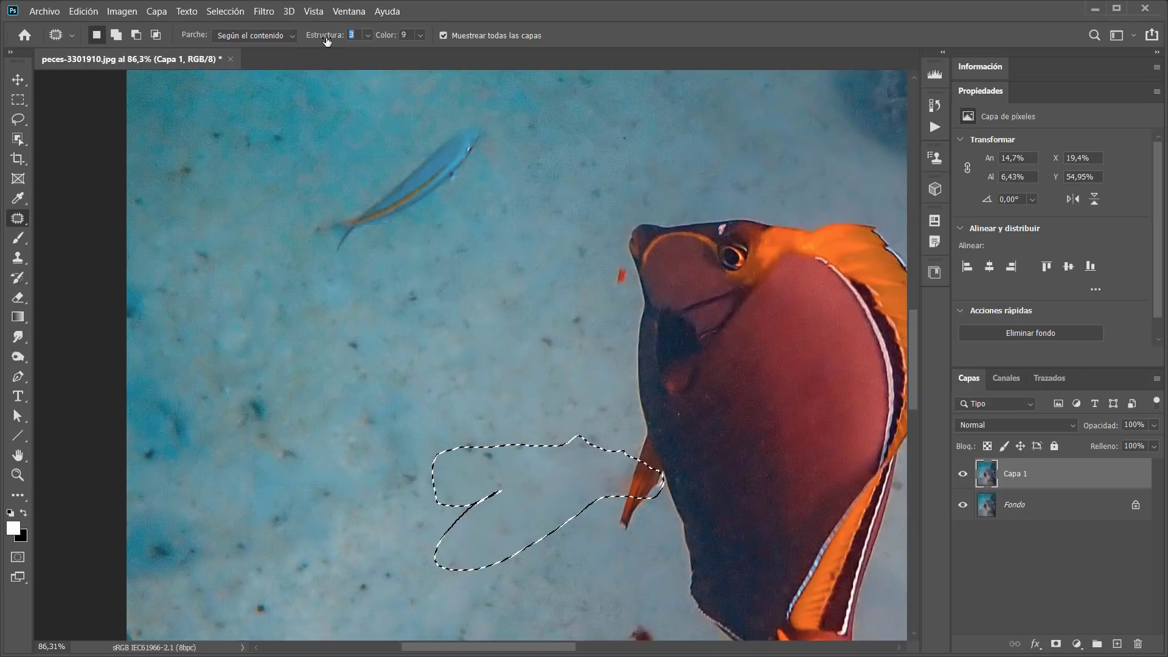
drag(326, 41, 324, 40)
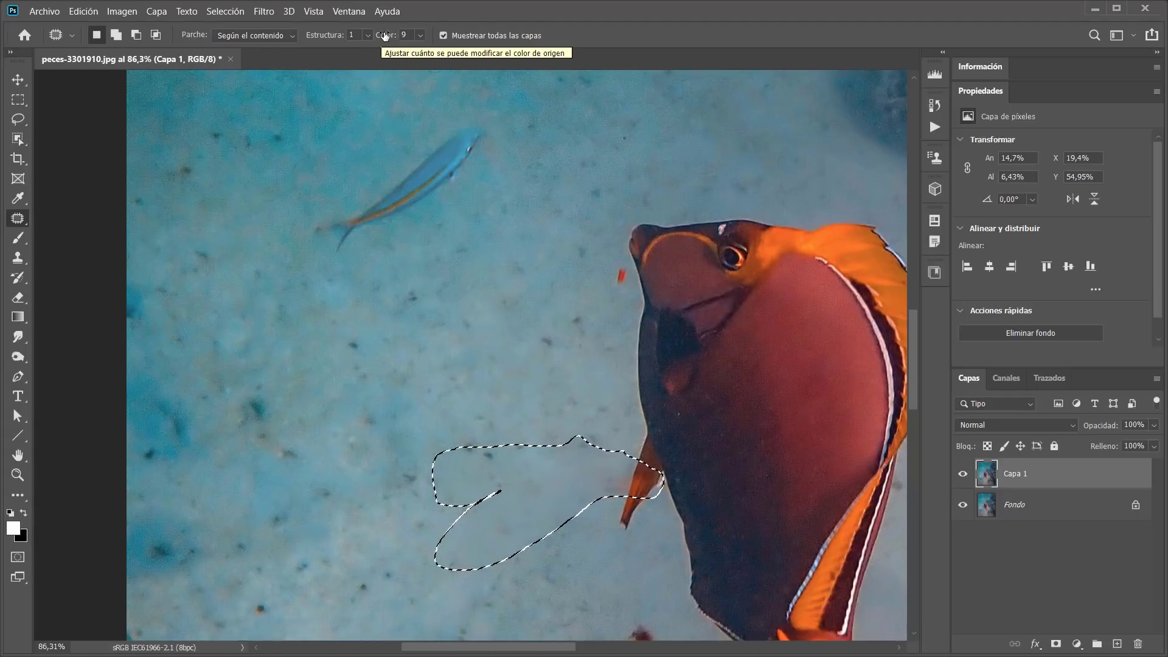
drag(383, 37, 344, 36)
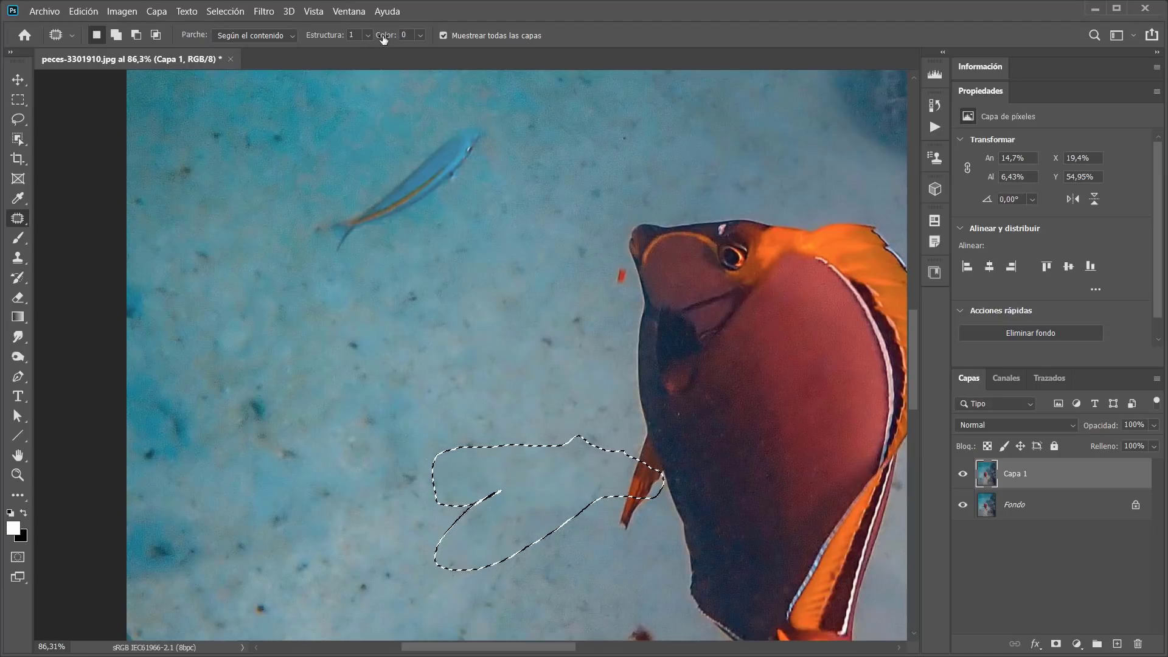
drag(383, 38, 377, 38)
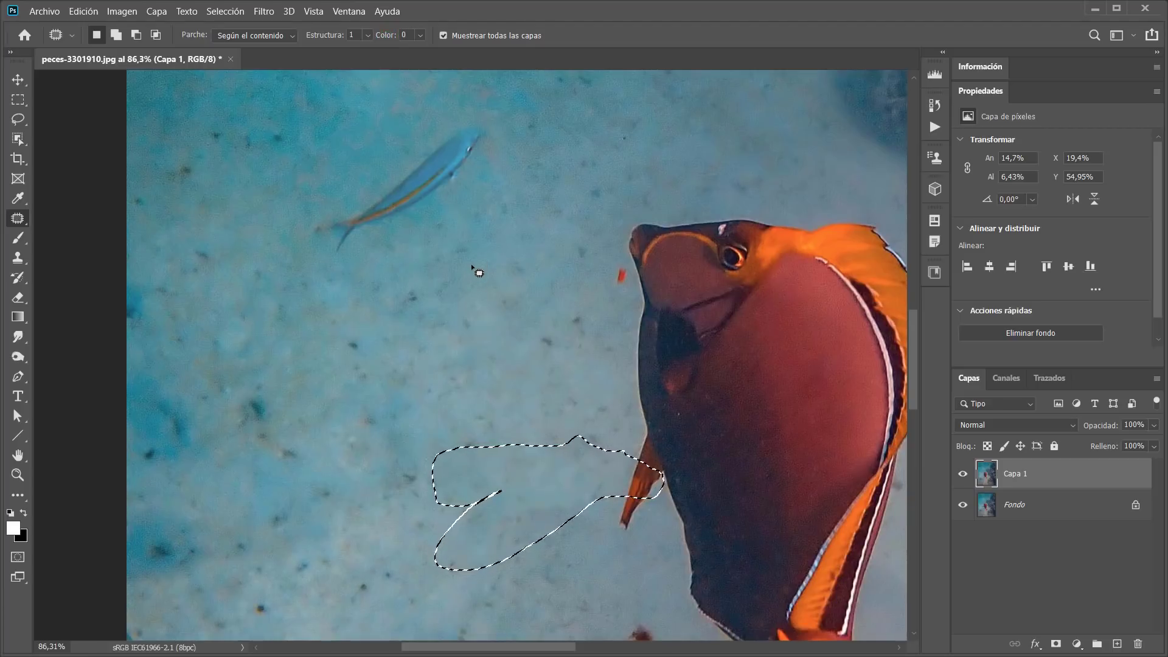
click(471, 265)
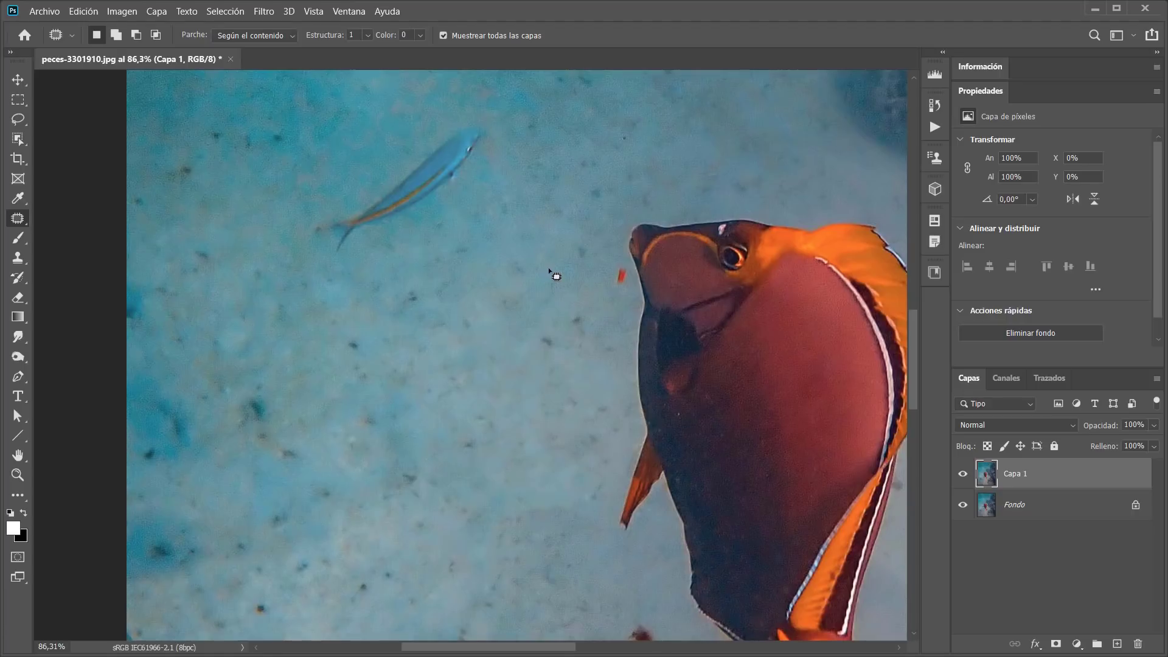
key(ctrl+0)
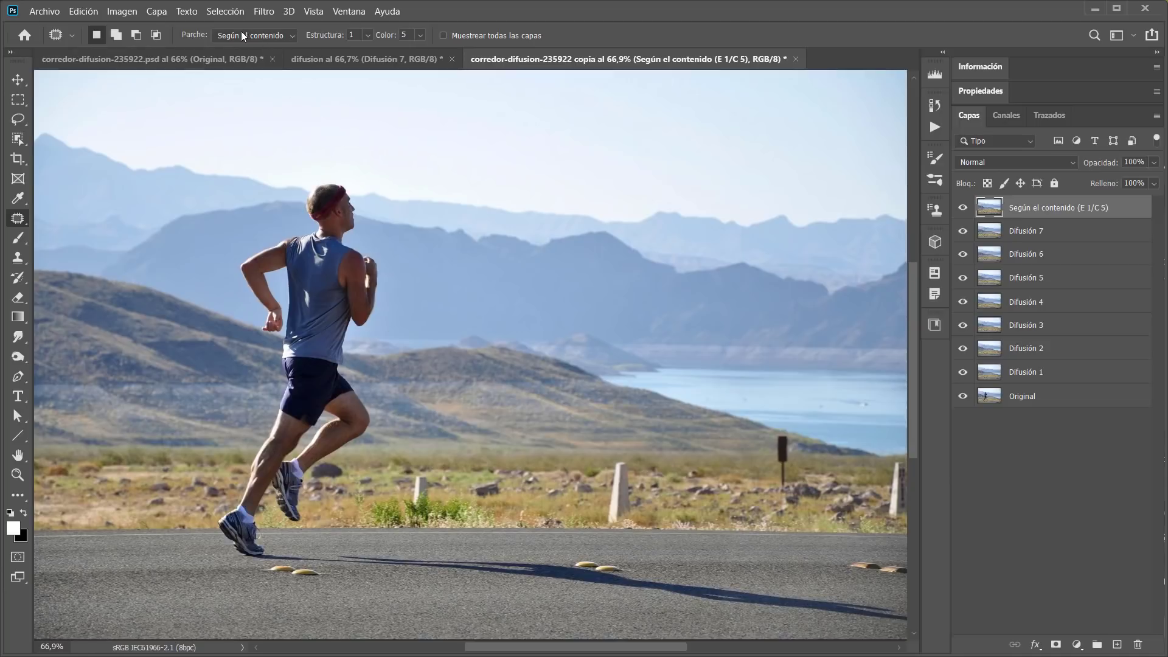
Step: Toggle the visibility of the Según el contenido (E 1/C 5) layer and Difusión 7, 6 and 5 to compare the diffusion patches
click(962, 208)
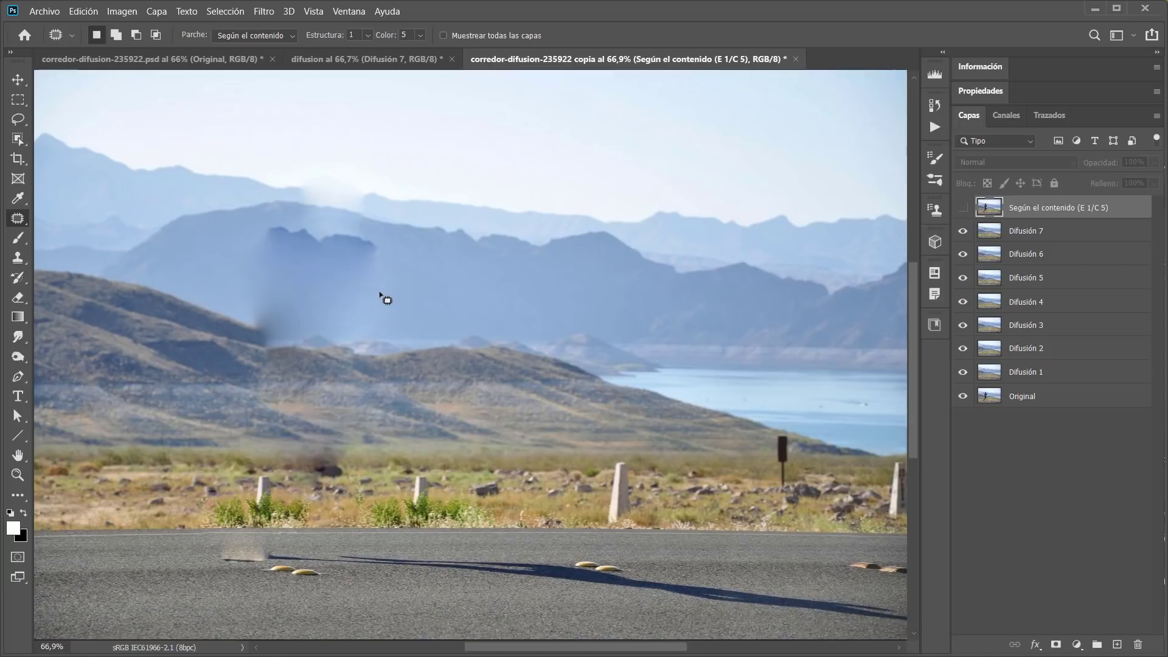
click(962, 230)
click(962, 254)
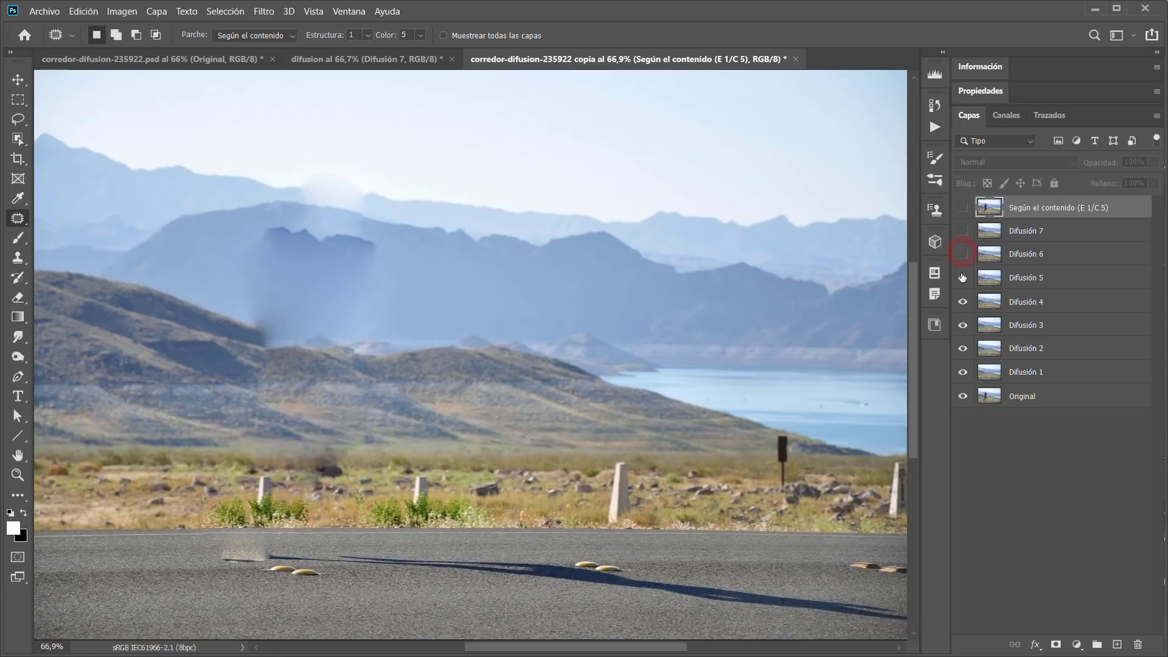
click(962, 278)
click(963, 277)
click(963, 231)
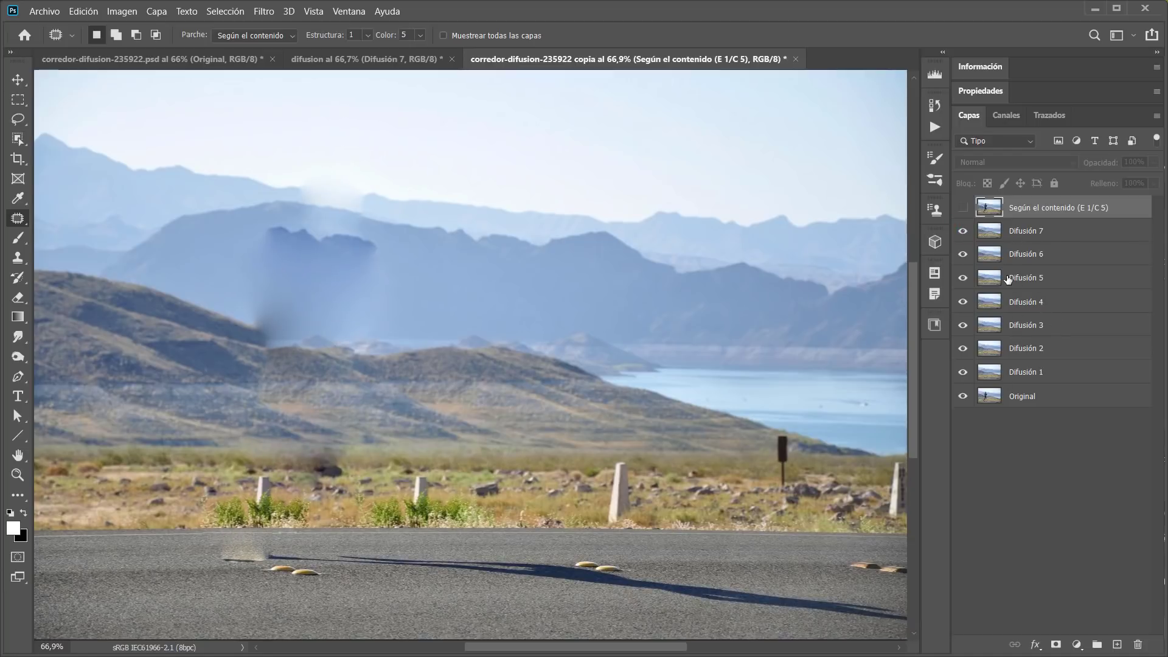
click(963, 208)
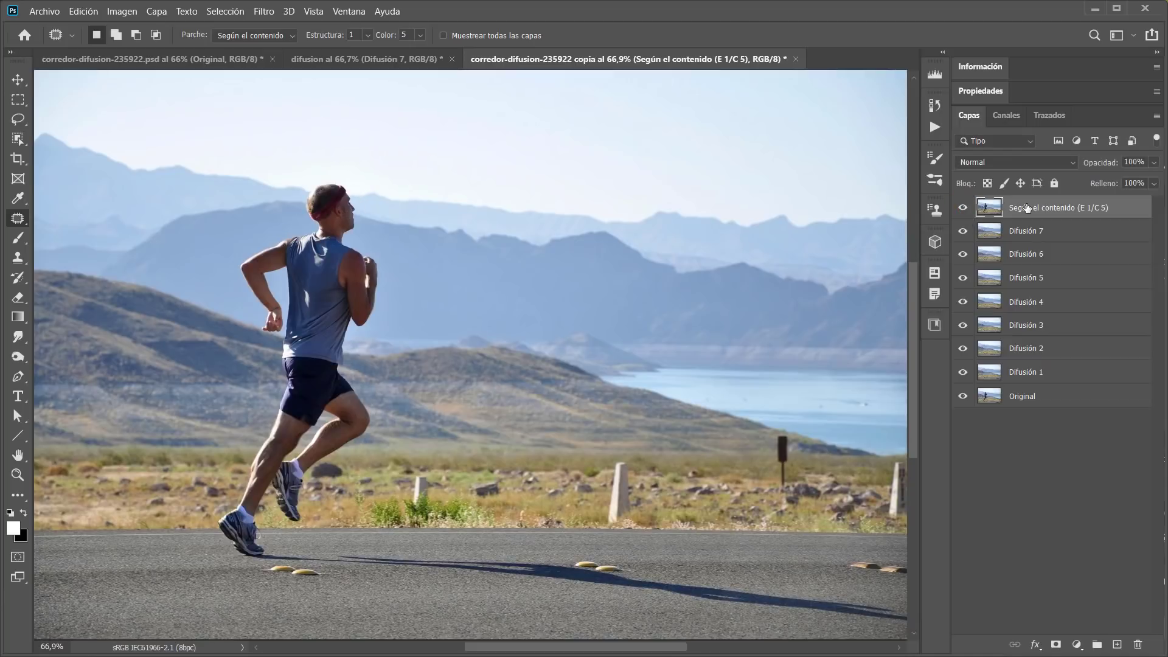
Step: Reselect the runner's outline, patch the runner out with the scenery just to his right in content-aware mode, and deselect
key(ctrl+shift+d)
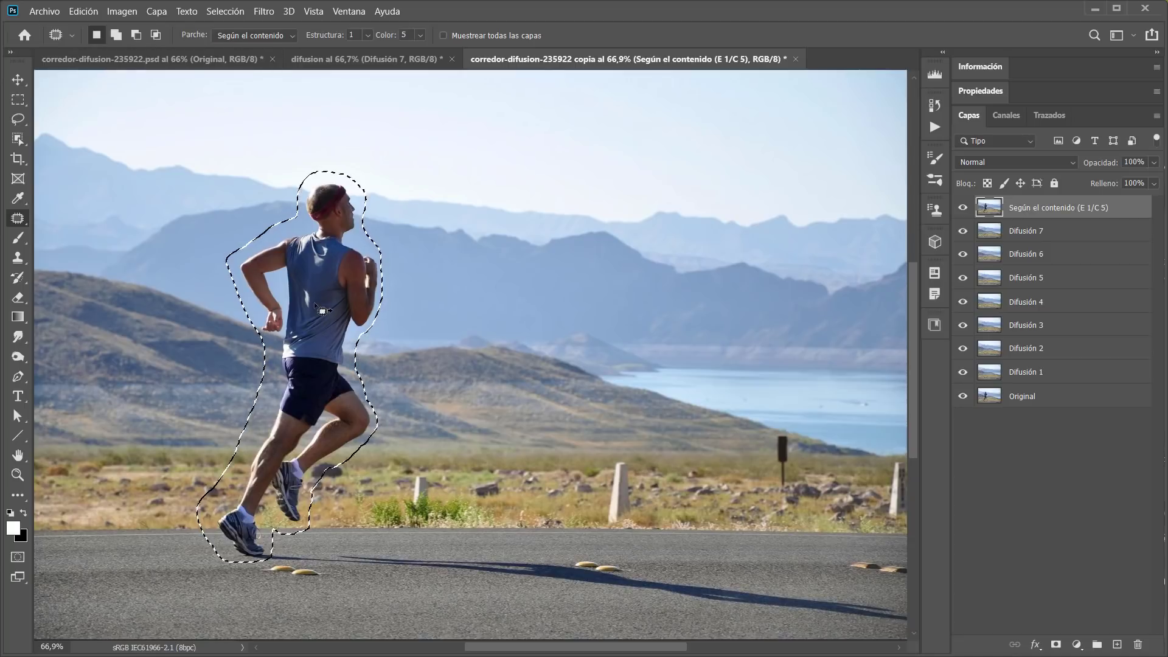
drag(321, 309, 471, 309)
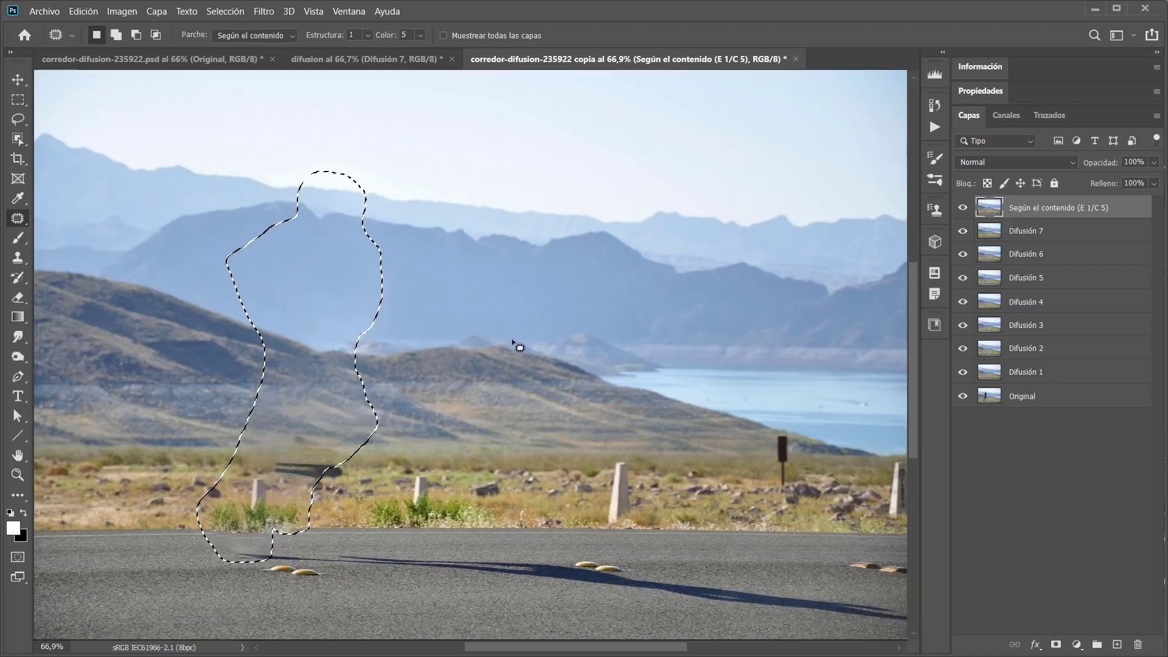
key(ctrl+d)
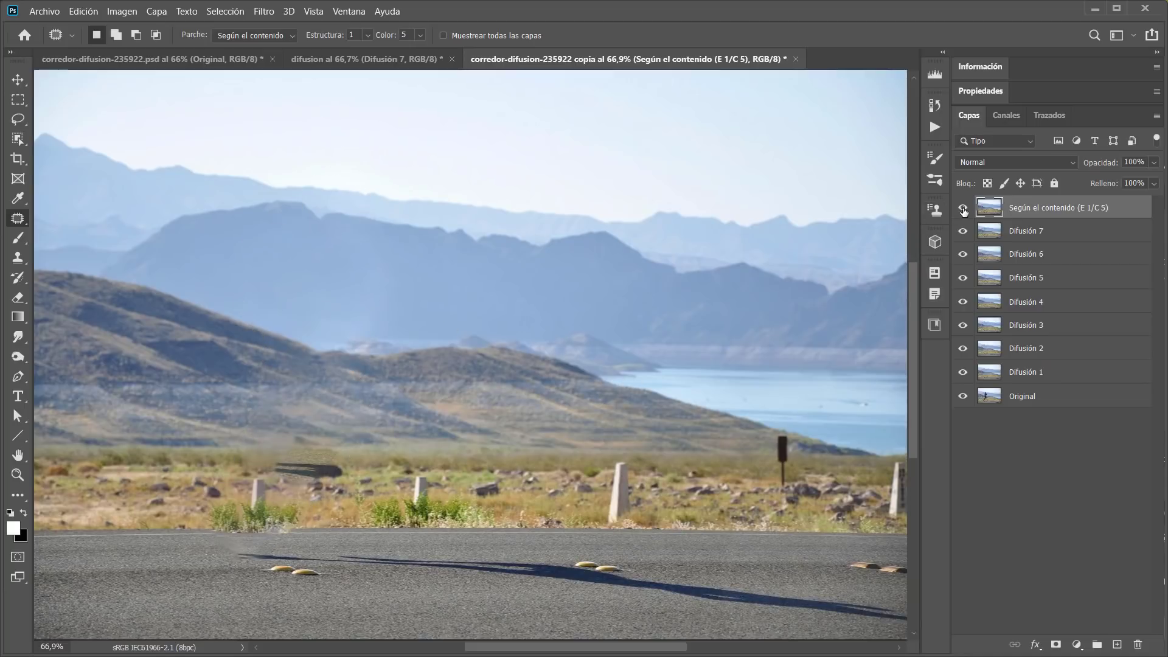
Step: Toggle the Según el contenido (E 1/C 5) layer on and off to compare its patch with Difusión 7
click(963, 209)
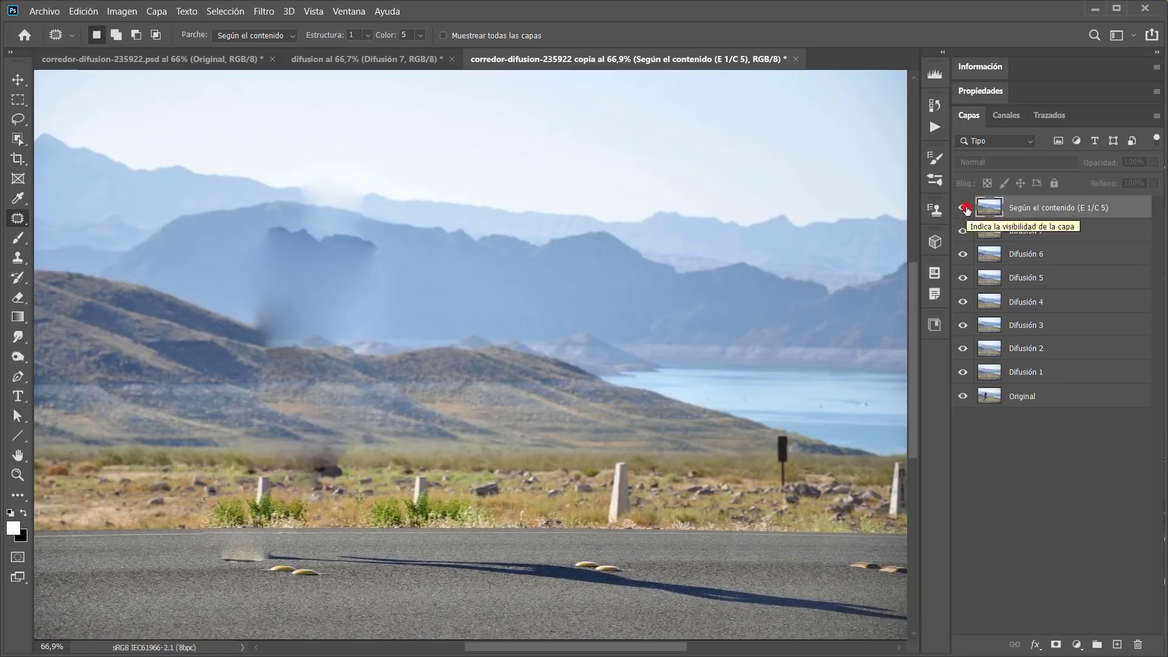
click(963, 209)
click(963, 209)
click(963, 209)
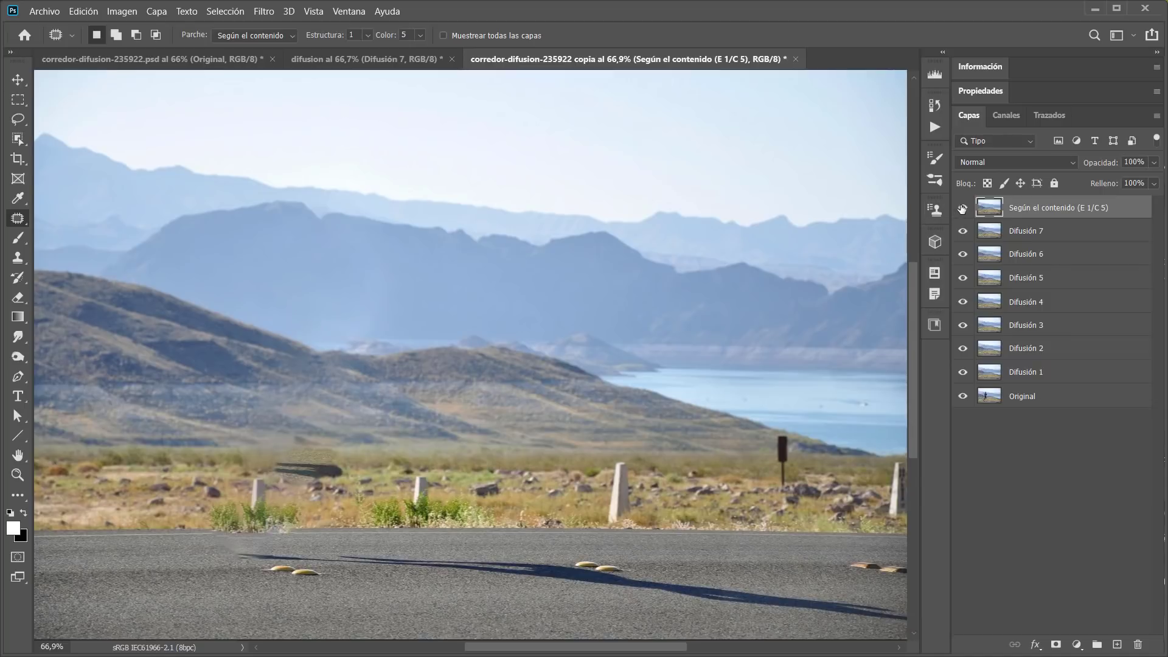
click(962, 210)
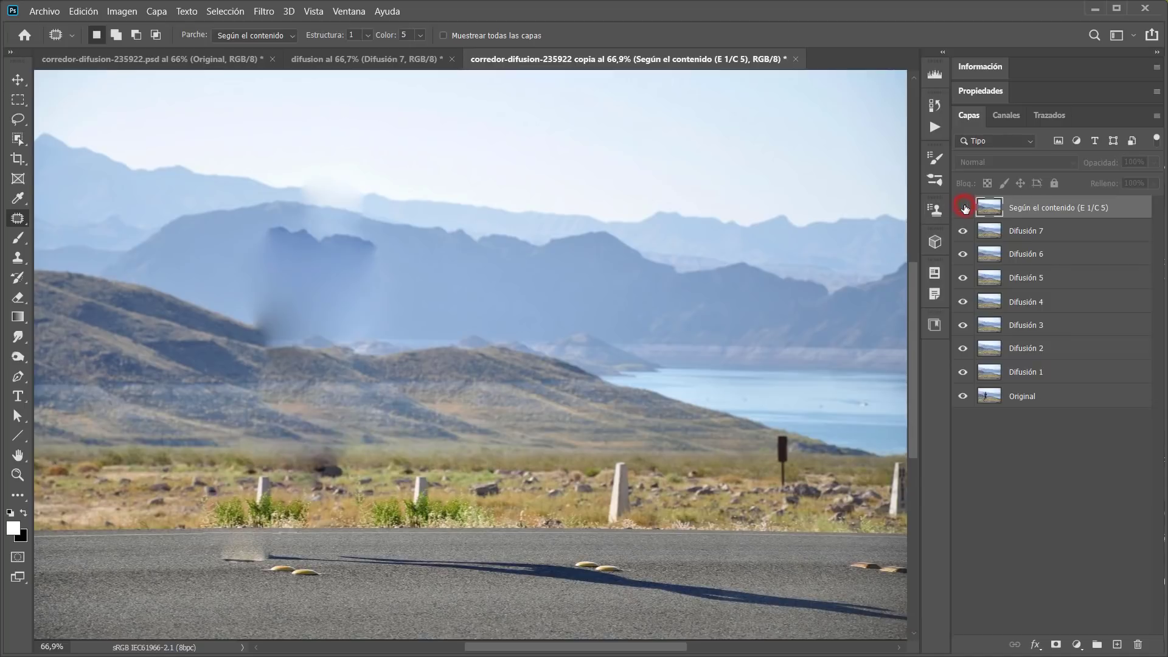
click(277, 36)
click(249, 59)
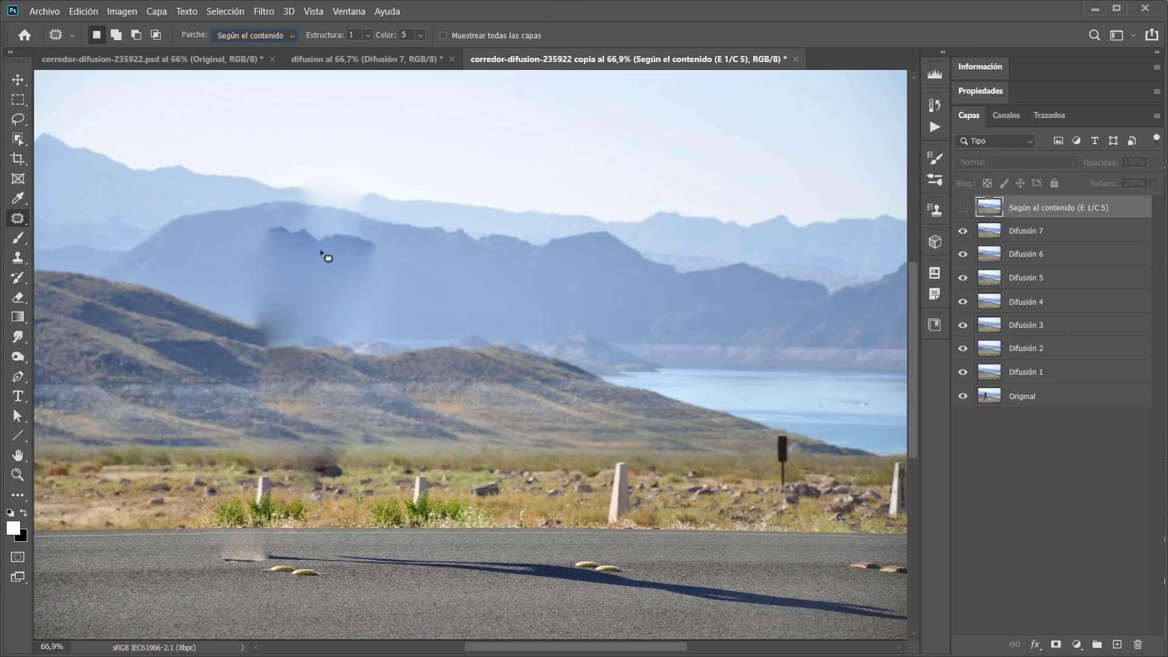
Step: Hide and show layers Difusión 7, 6 and 5, and toggle the content-aware layer to compare it with the diffusion results
click(962, 230)
click(962, 254)
click(960, 278)
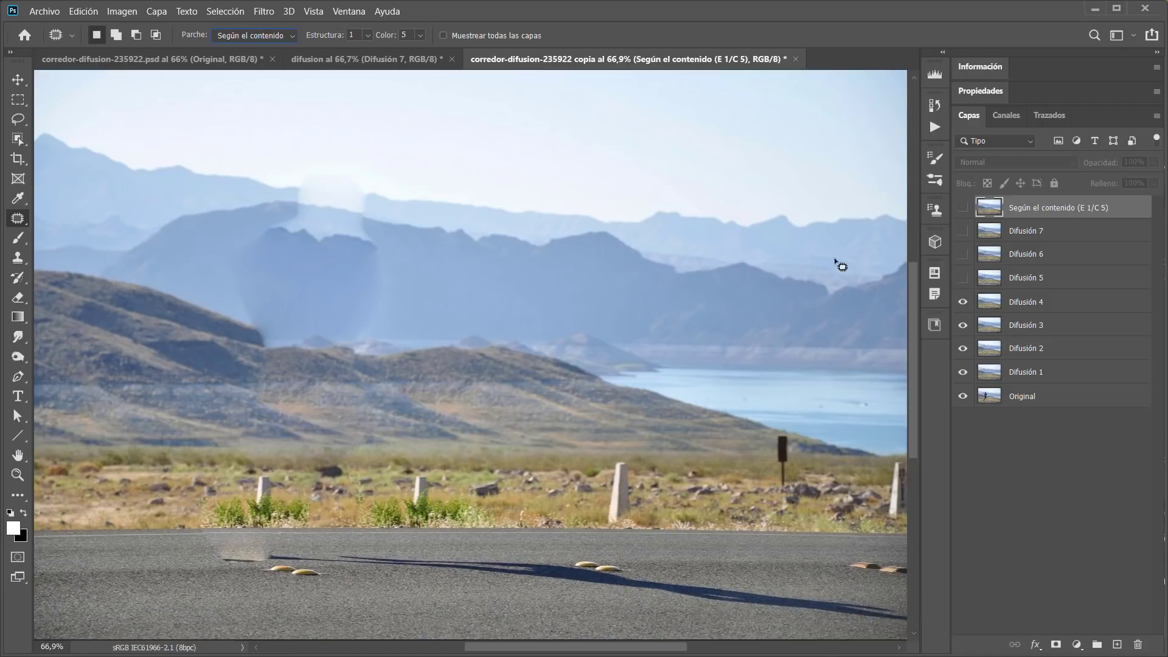
click(963, 230)
drag(964, 244, 963, 277)
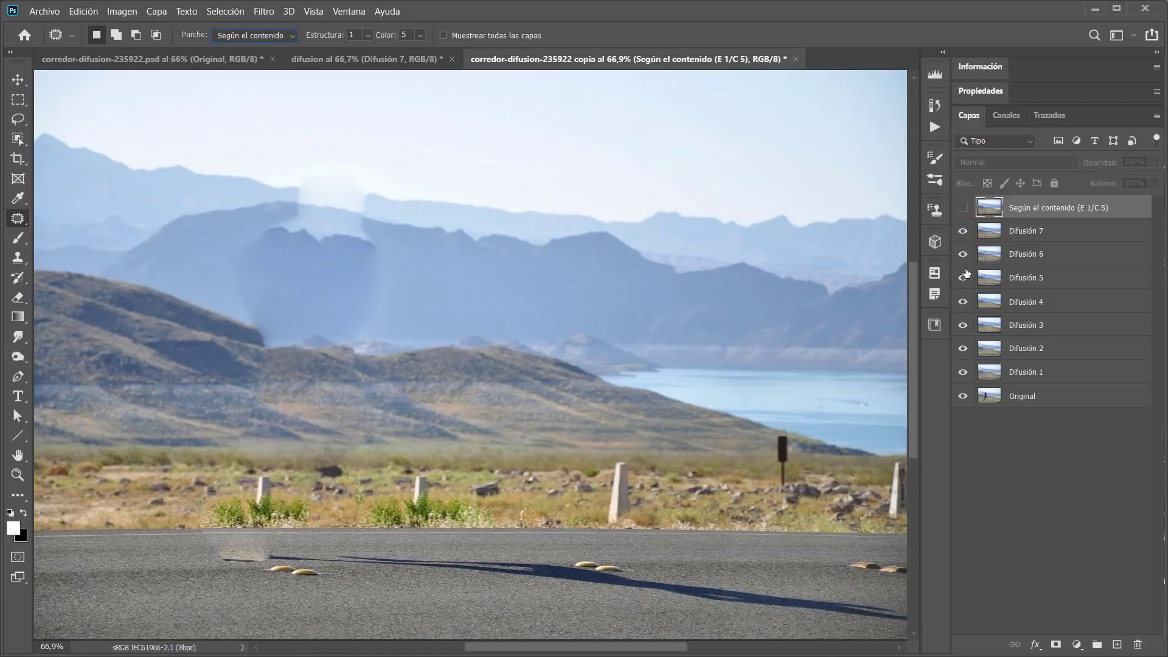
click(962, 207)
click(962, 207)
click(962, 208)
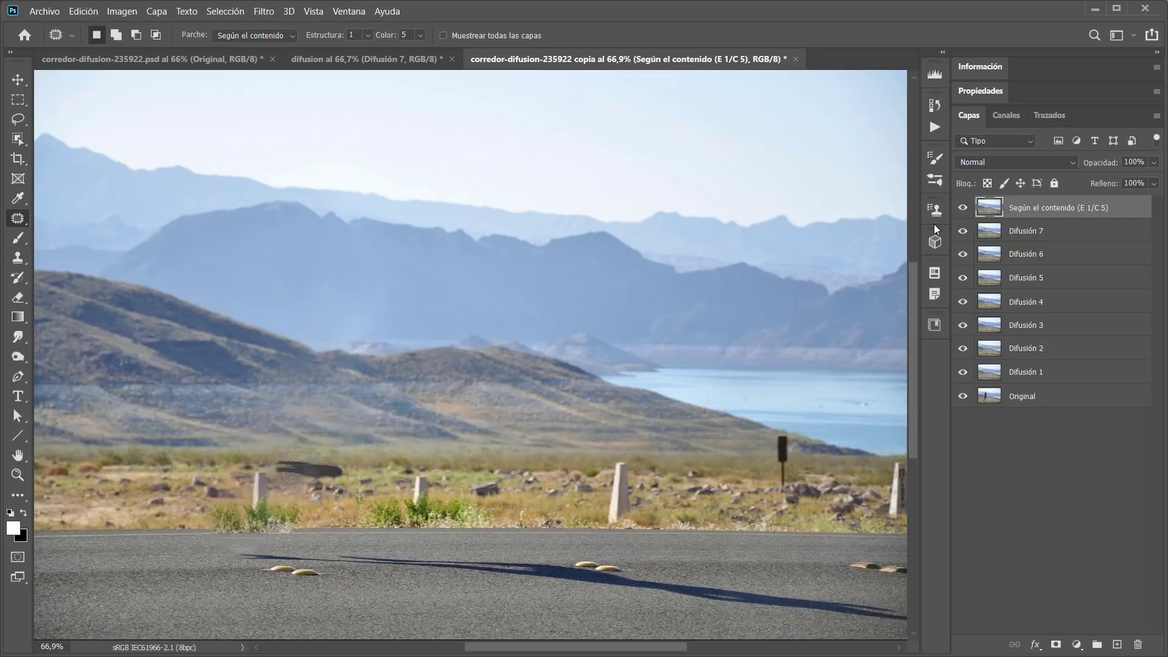
click(962, 208)
click(962, 208)
Step: Undo back to the outlined runner and patch him out again with the scenery just to his right
drag(323, 36, 270, 34)
key(ctrl+z)
key(ctrl+z)
key(ctrl+z)
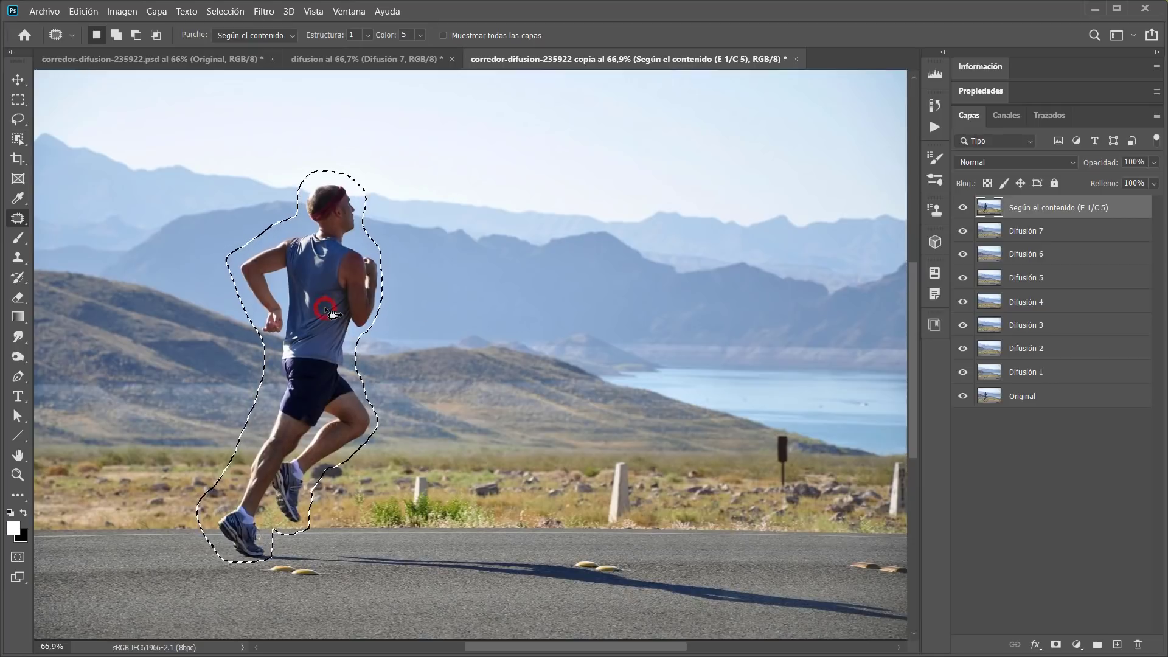
drag(332, 315, 480, 324)
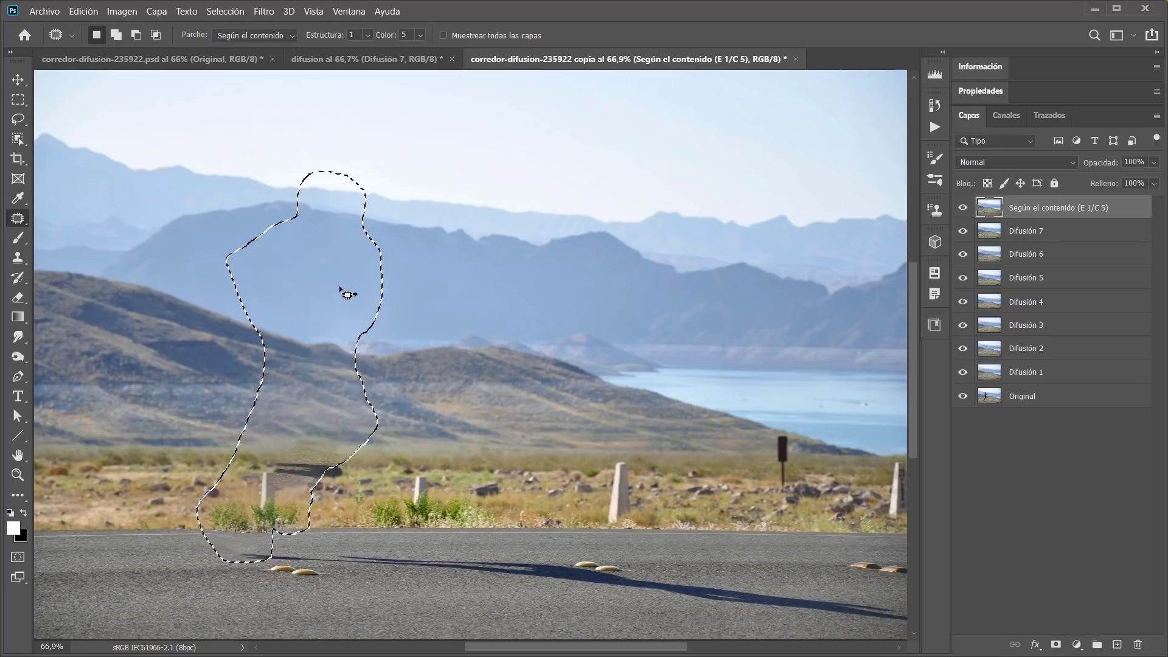
Step: Try Estructura 4 and 7 on the runner patch, and return Estructura to 1
click(367, 35)
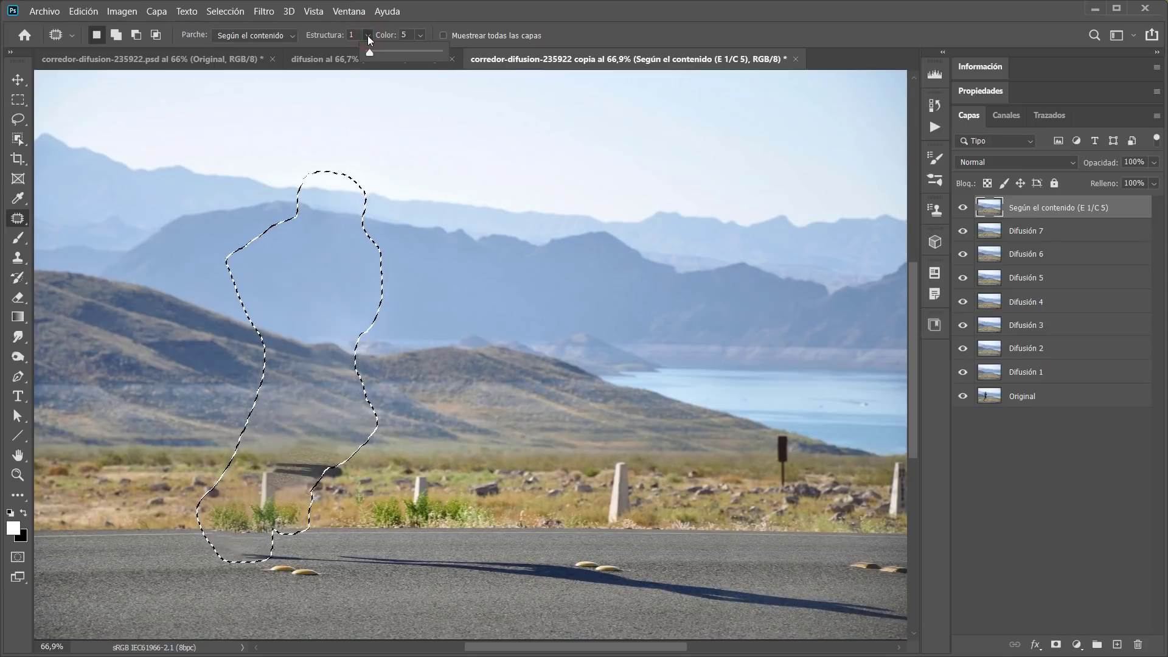
click(411, 53)
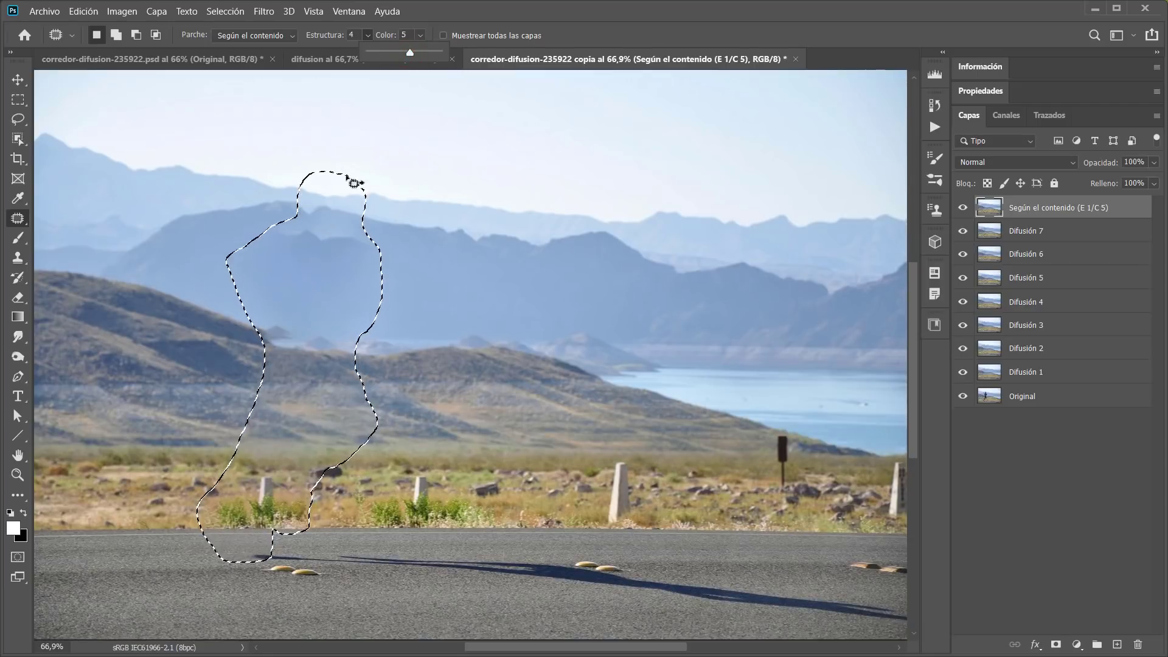
click(411, 54)
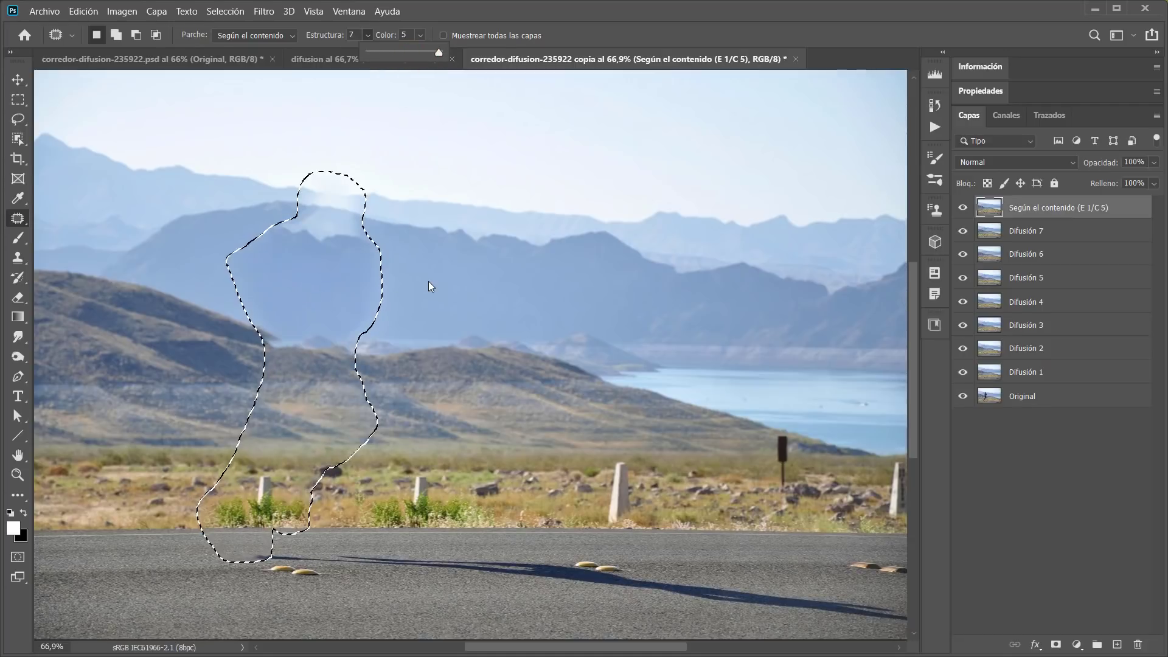
drag(397, 52, 363, 50)
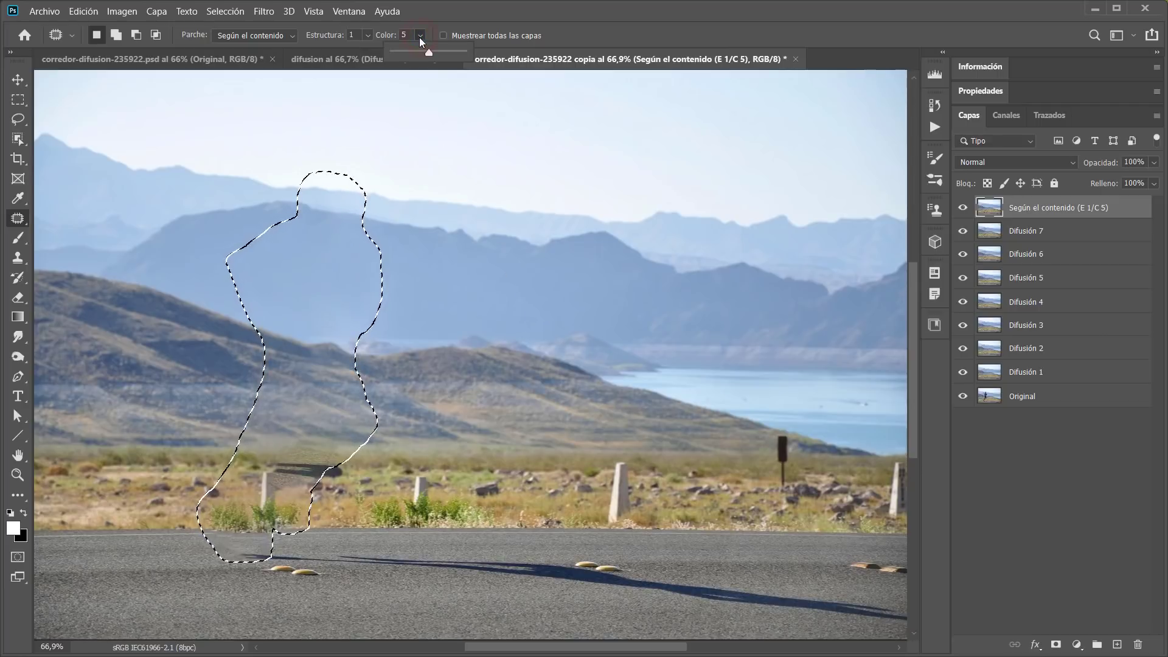
Step: Try Color 0, 7 and 10 on the runner patch, and return Color to 5
drag(429, 53, 415, 53)
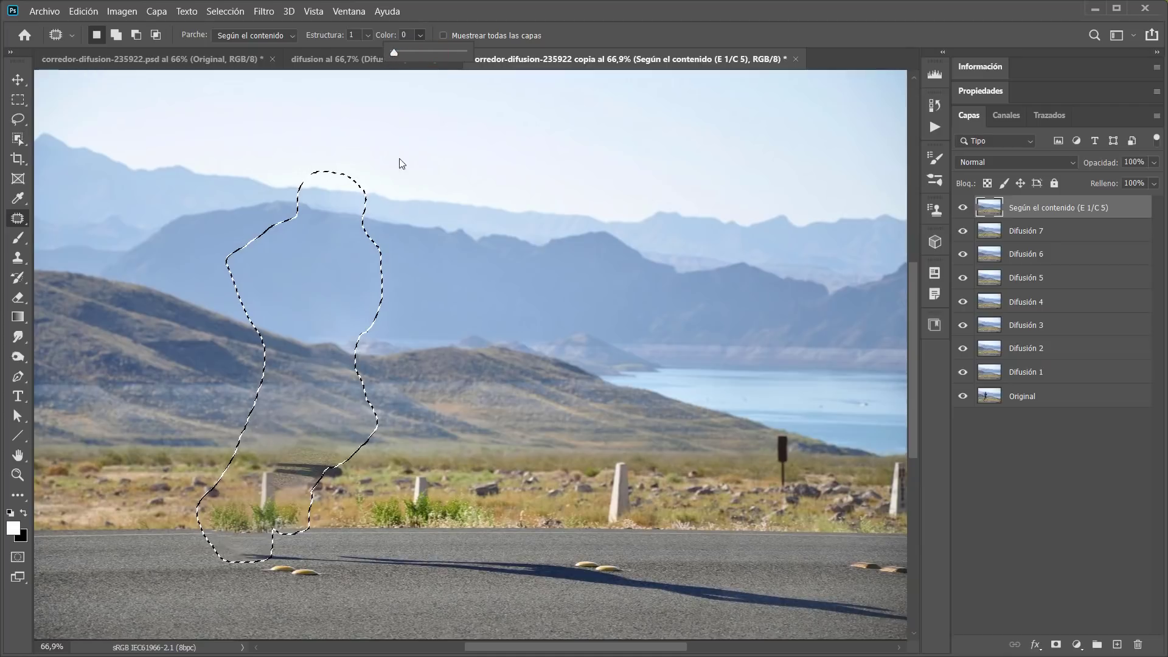
click(440, 52)
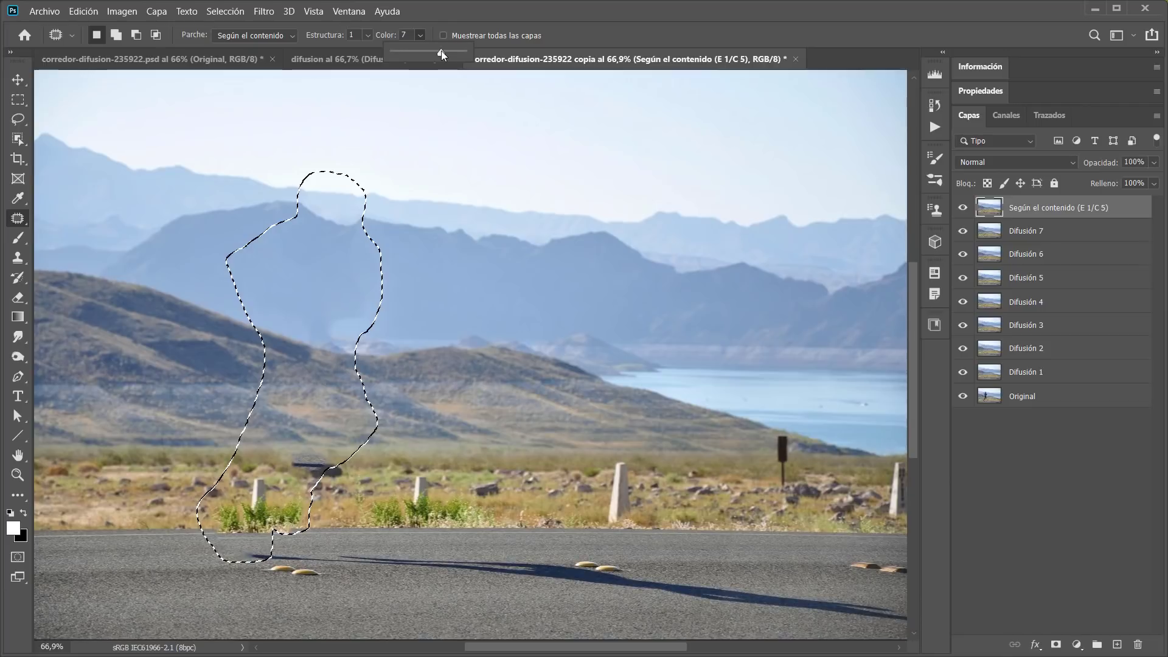
drag(441, 53, 464, 53)
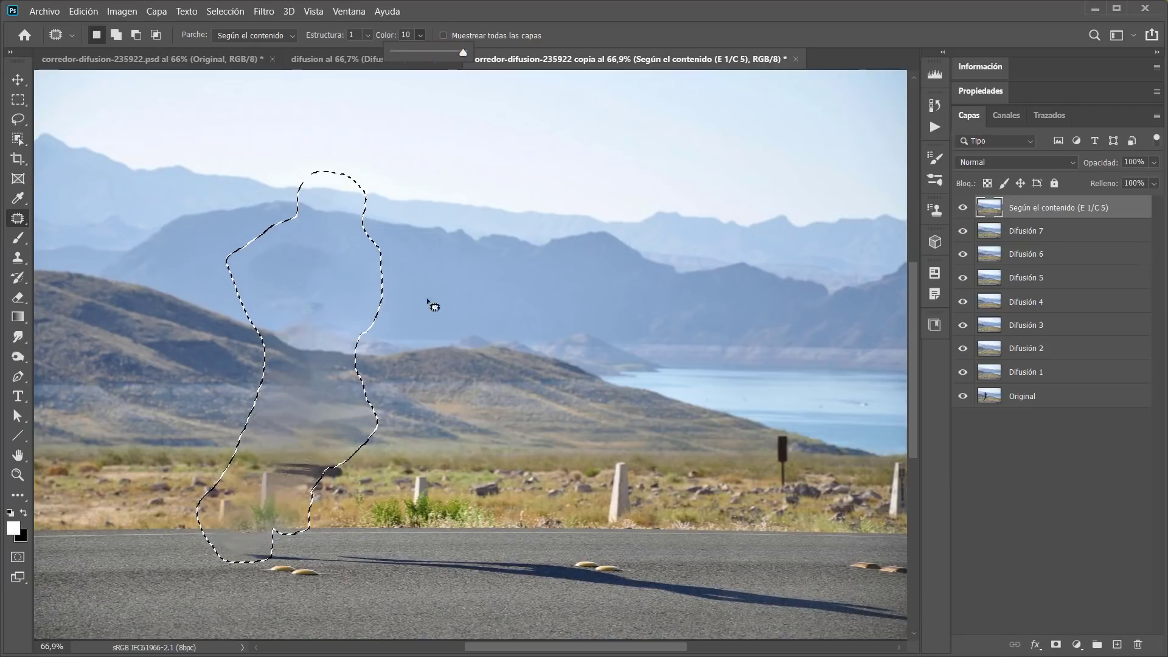
click(427, 52)
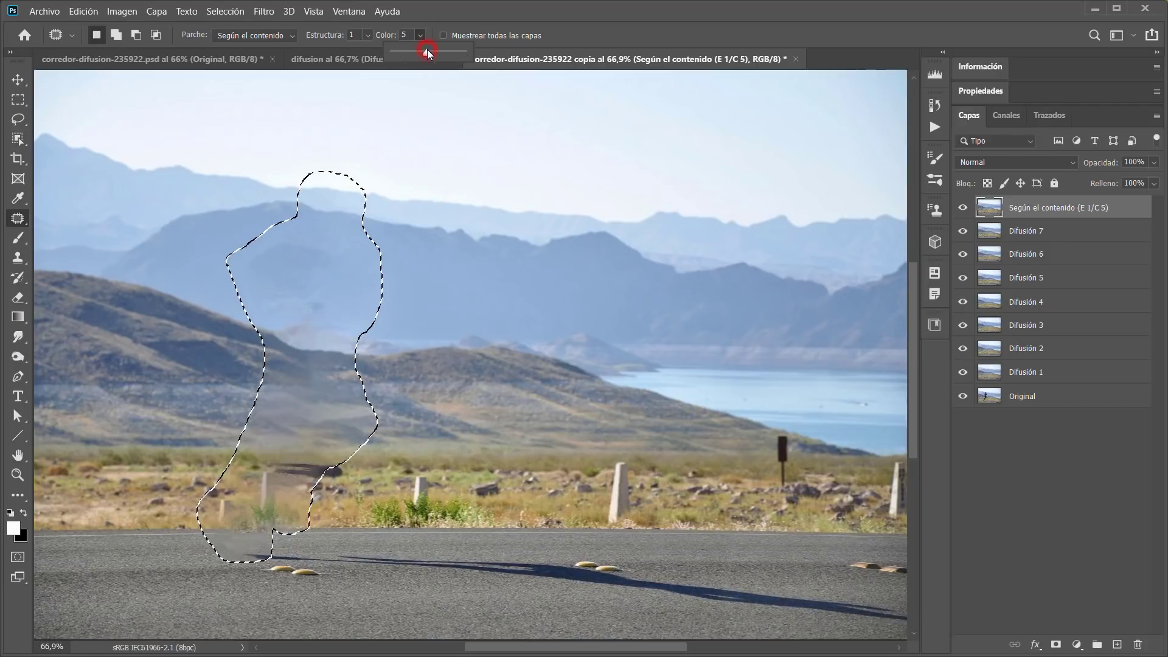
click(528, 12)
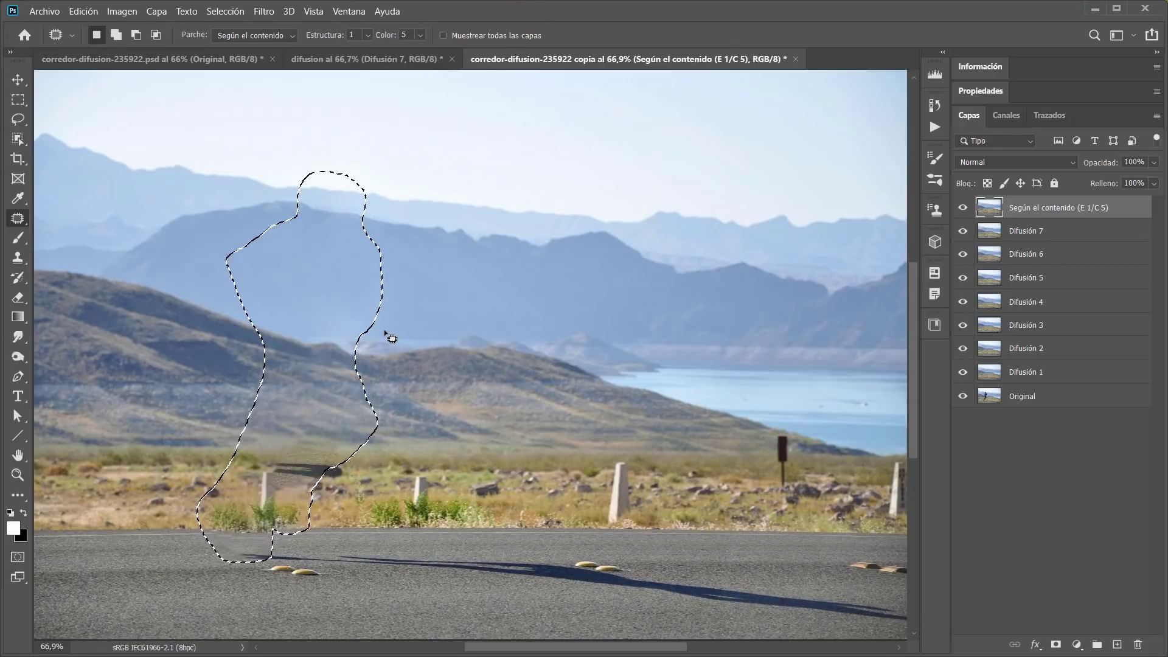
Step: Deselect the runner's outline and hide the layers Difusión 7 through Difusión 1
key(ctrl+d)
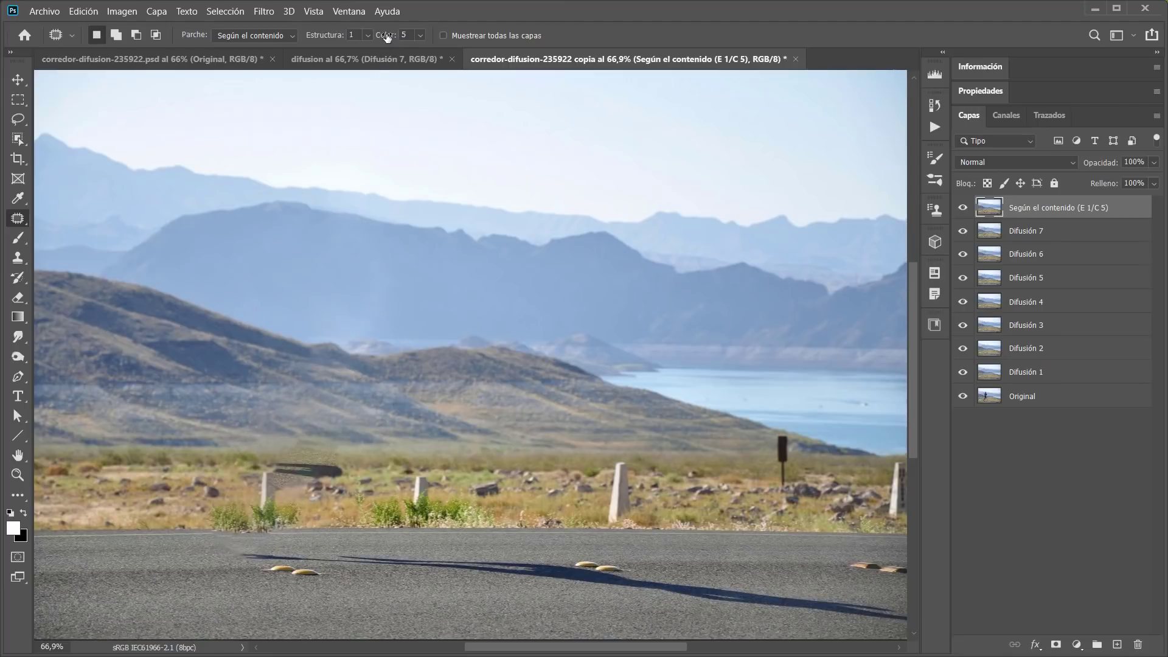
drag(387, 38, 393, 38)
click(387, 38)
drag(387, 38, 384, 38)
drag(962, 230, 962, 367)
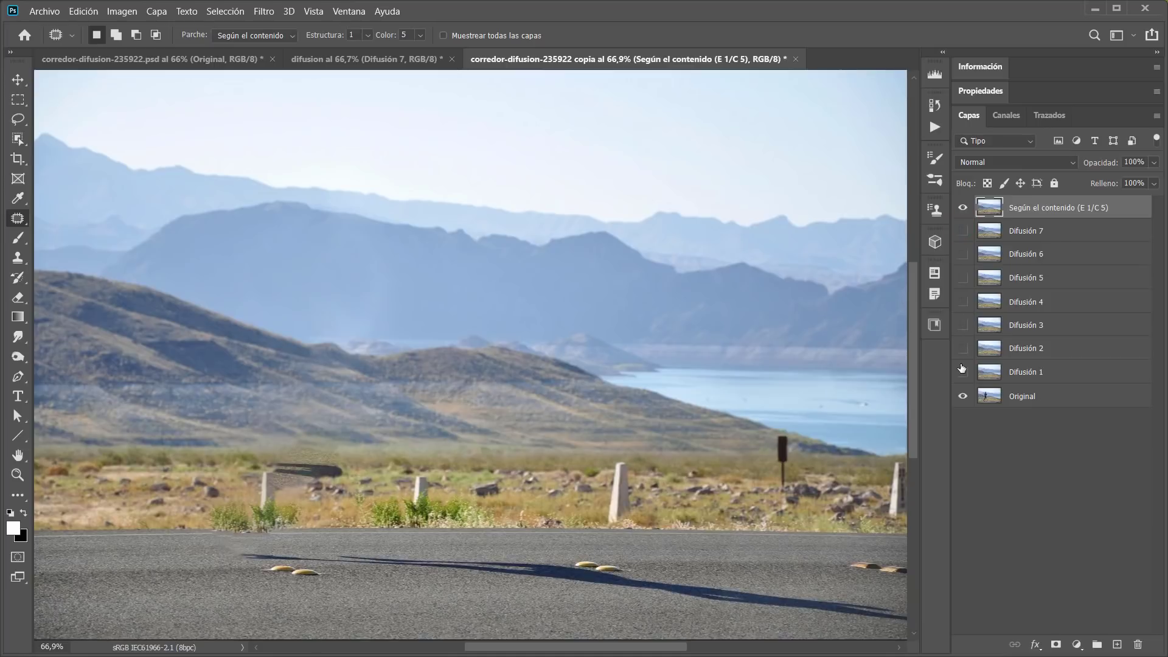
Step: Toggle the Según el contenido (E 1/C 5) layer on and off to compare the patched photo with the Original layer
click(962, 209)
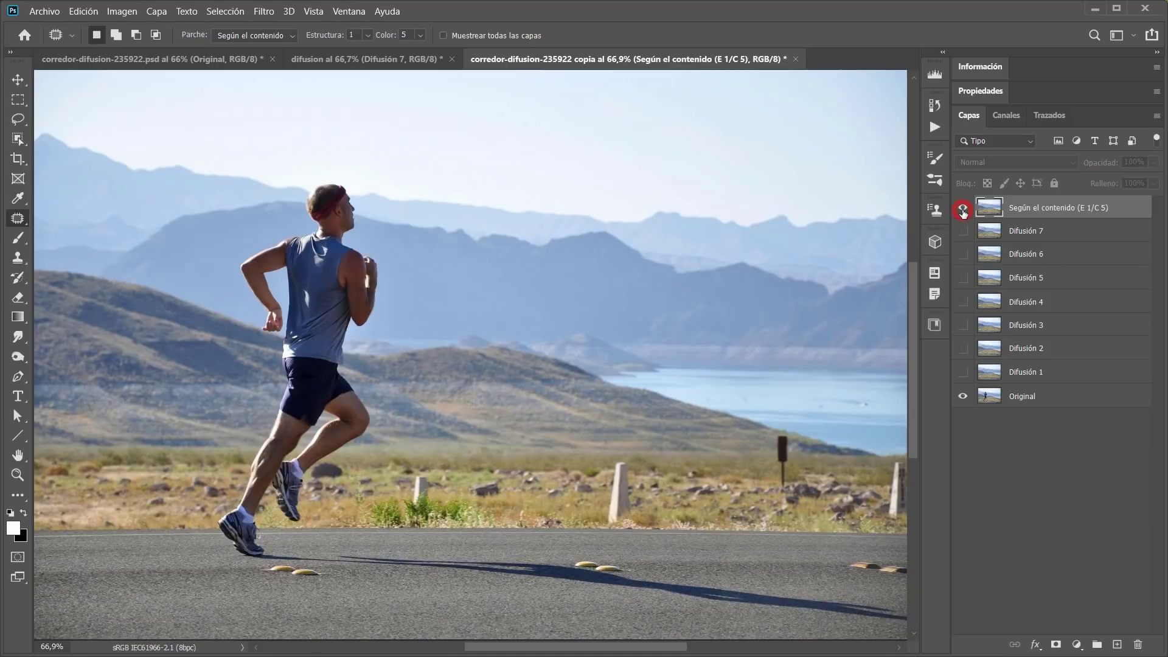
click(962, 208)
click(962, 209)
click(961, 209)
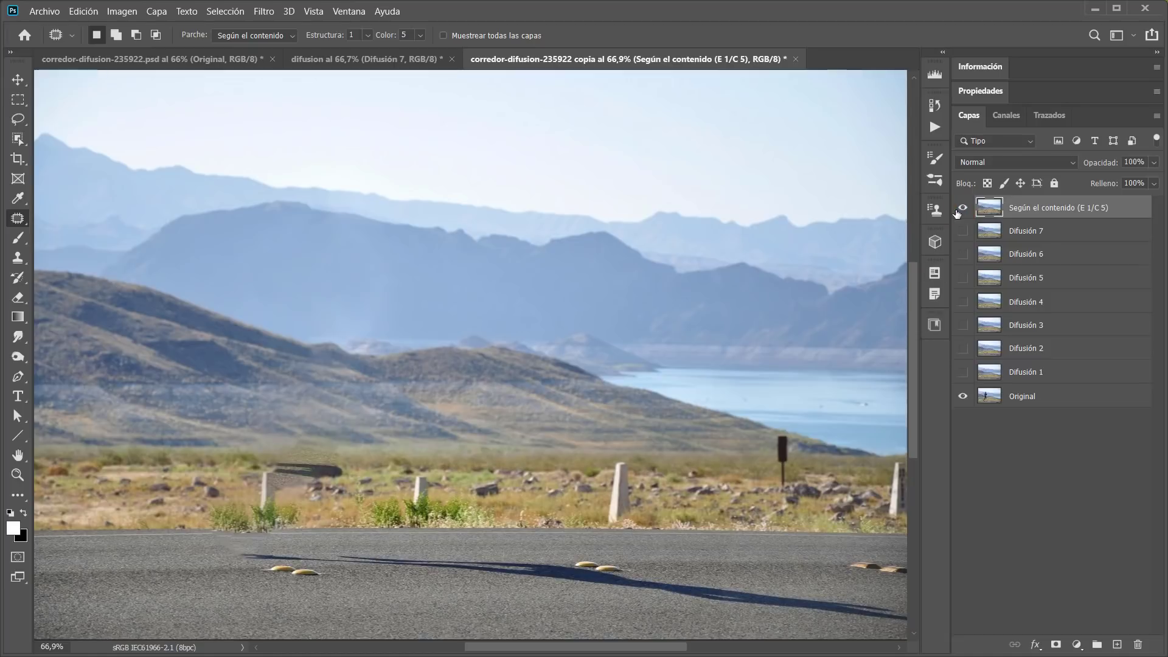
click(960, 210)
click(965, 213)
click(967, 214)
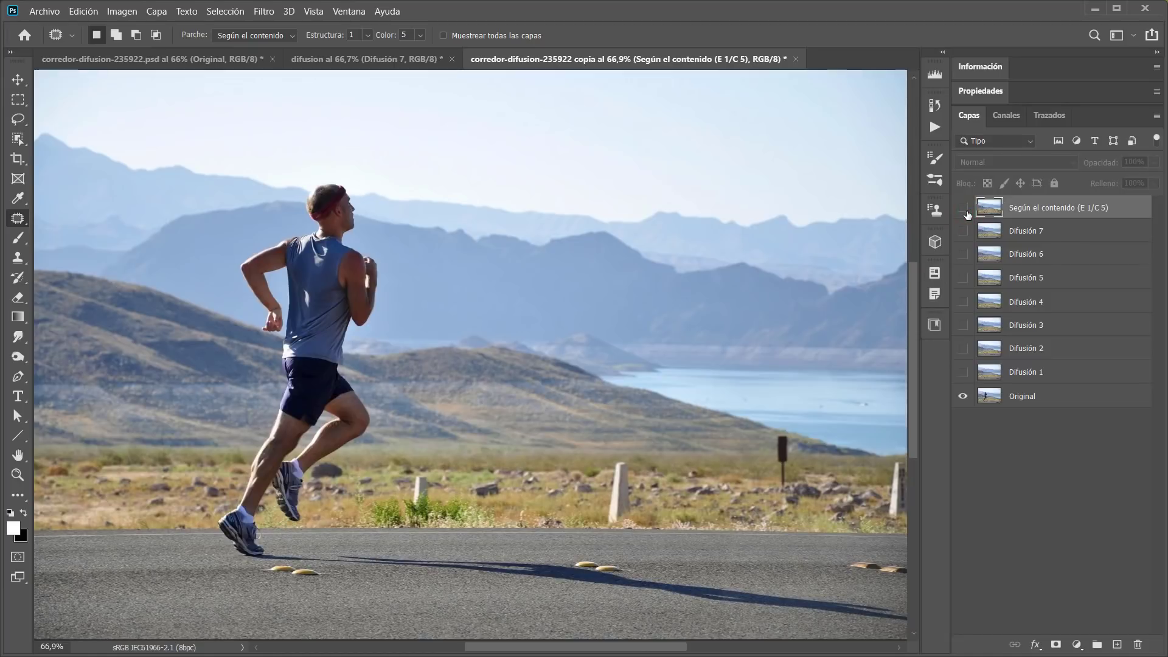
click(963, 208)
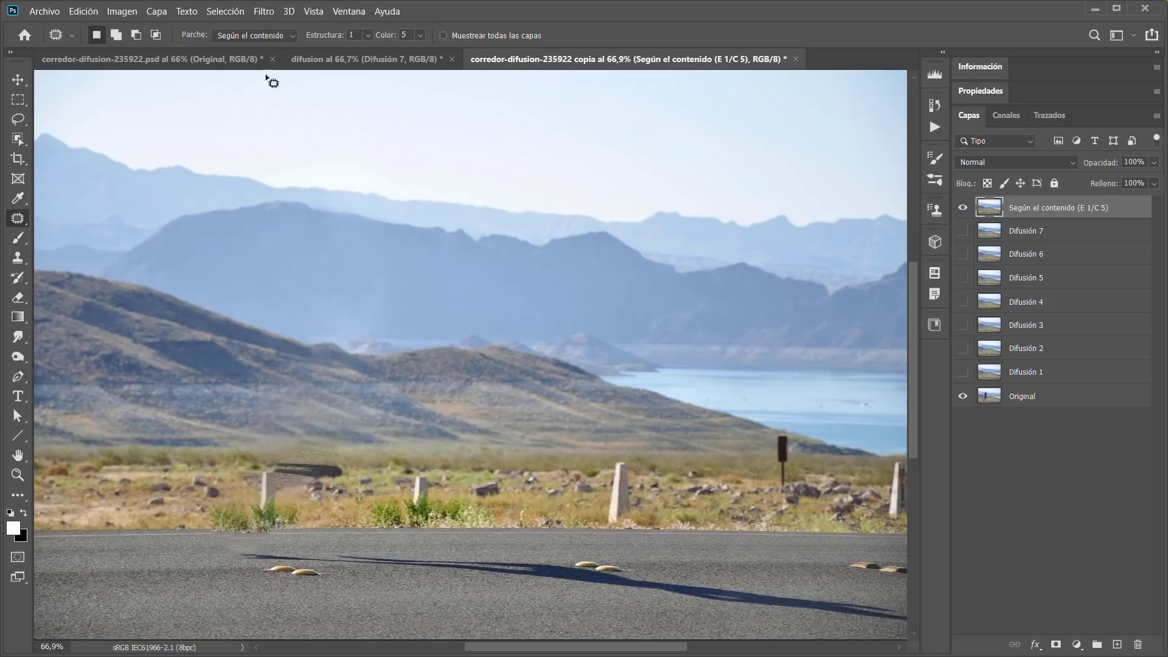
click(257, 36)
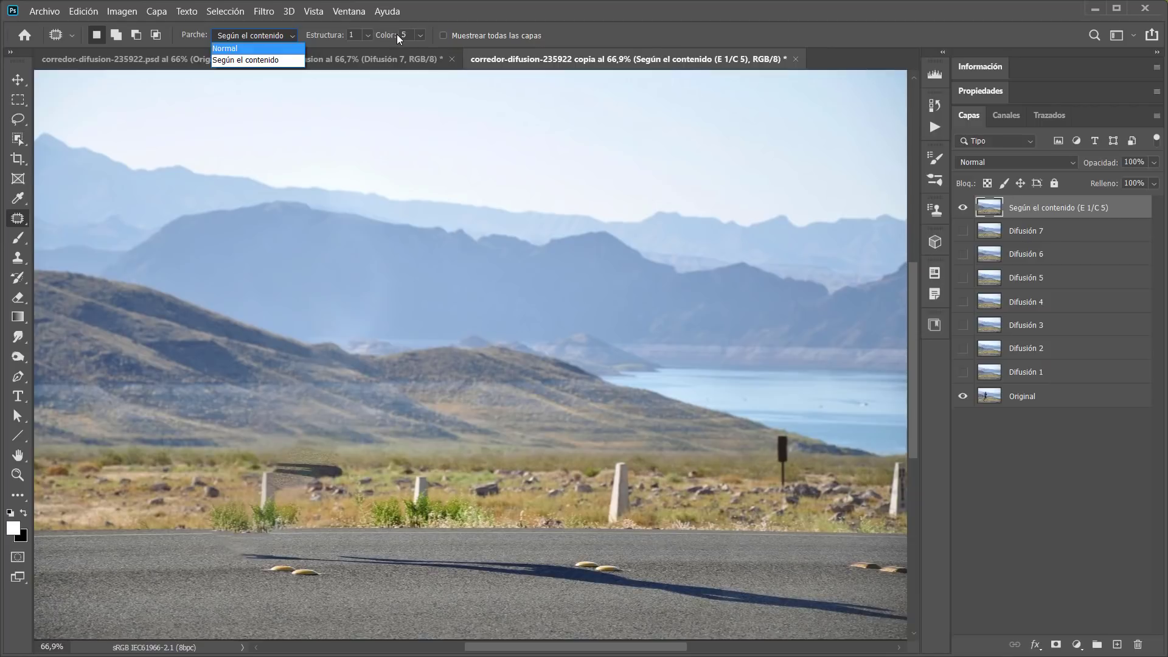
click(476, 17)
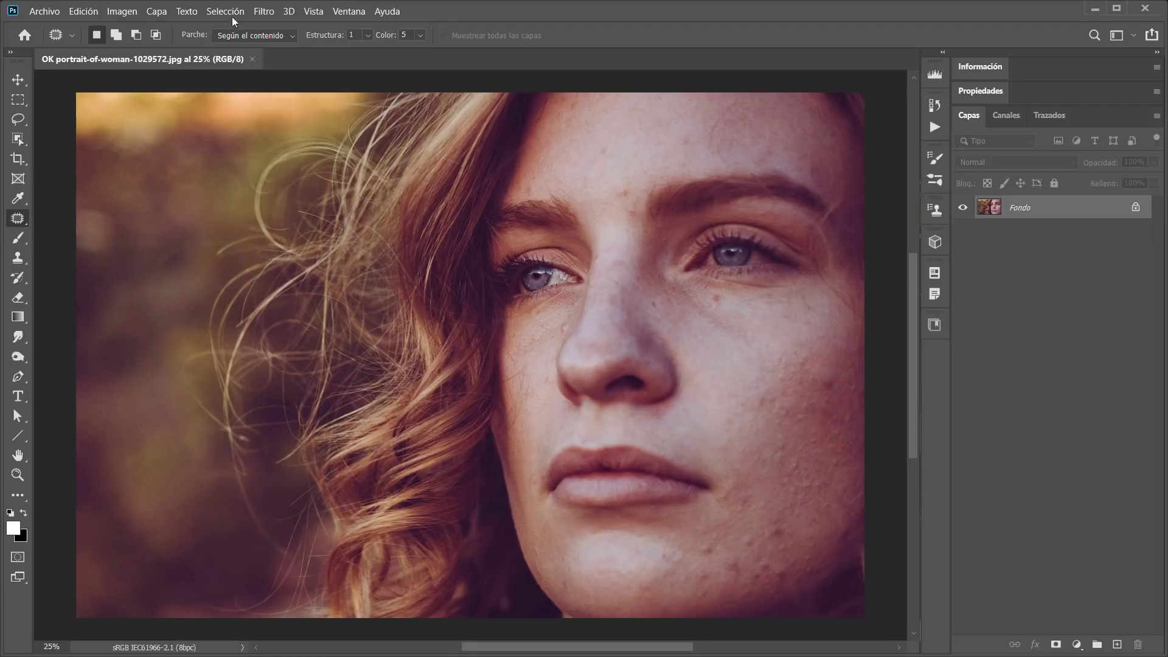
click(254, 35)
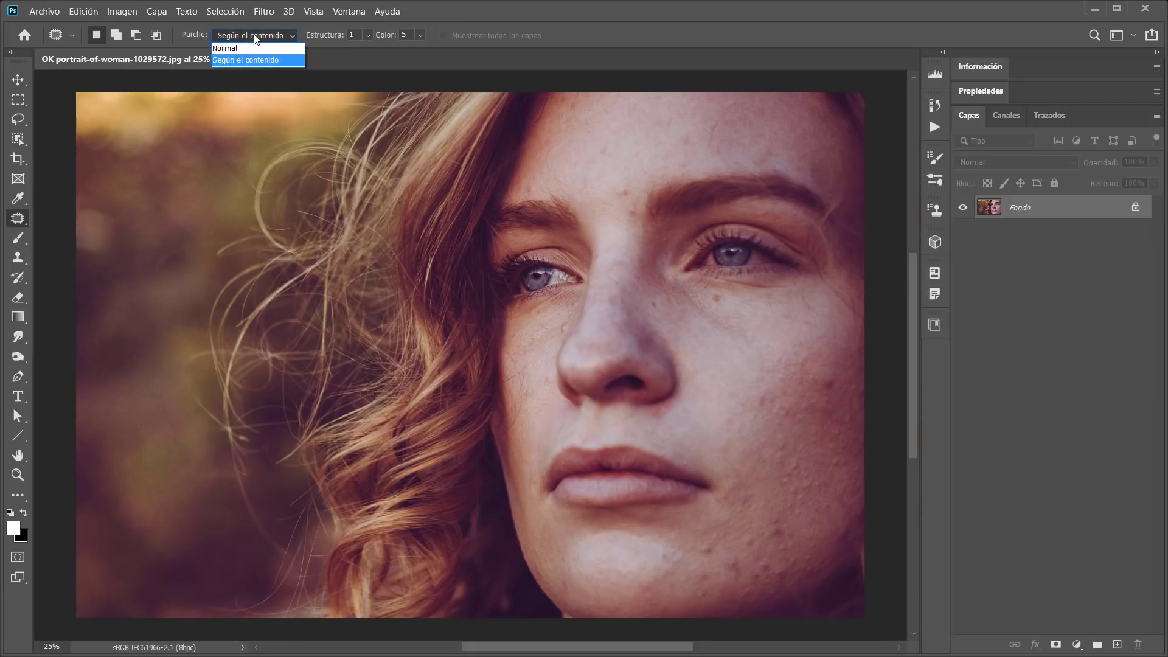
click(255, 37)
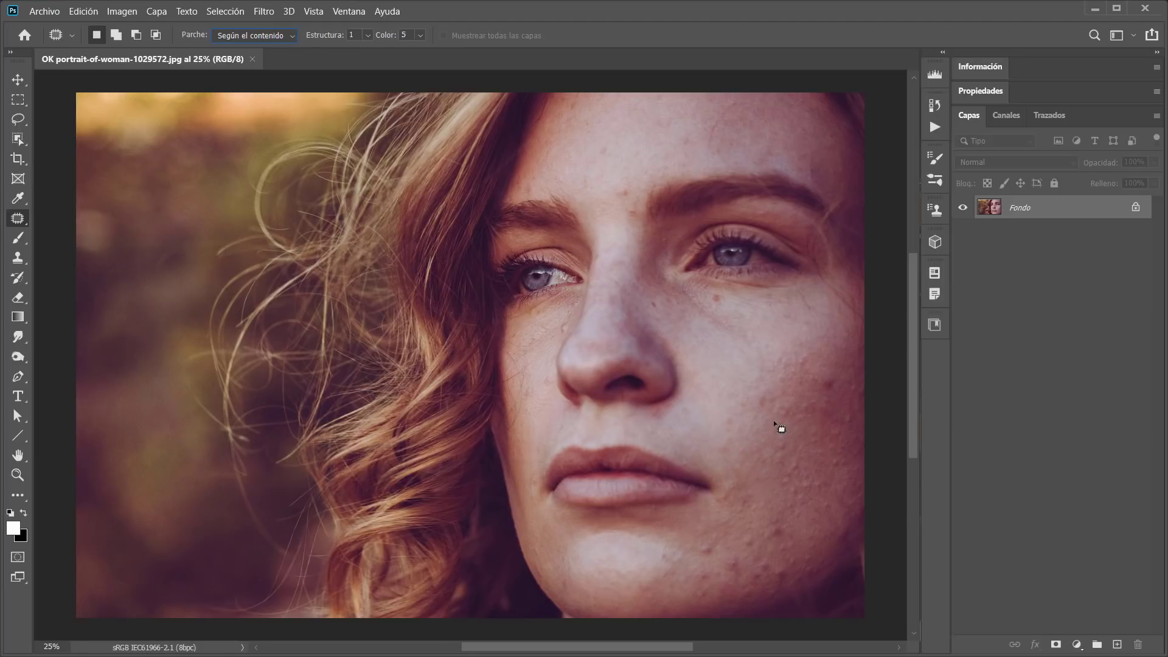
Step: Set the Patch tool to Normal mode and duplicate the Fondo layer as Fondo copia
click(235, 36)
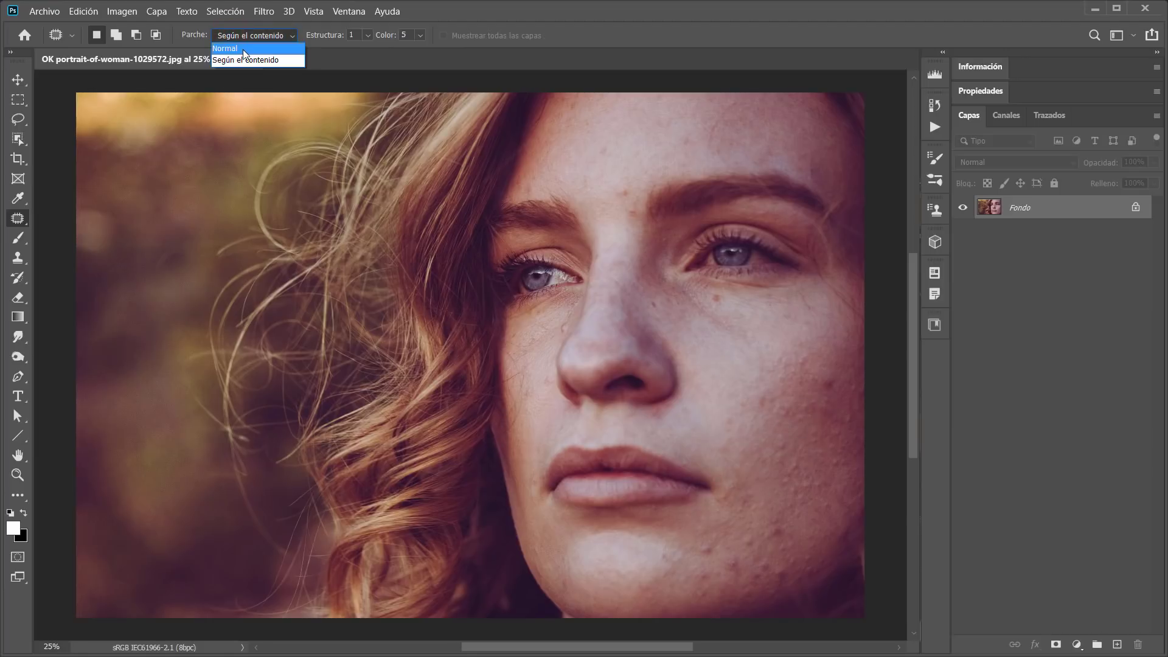
click(244, 50)
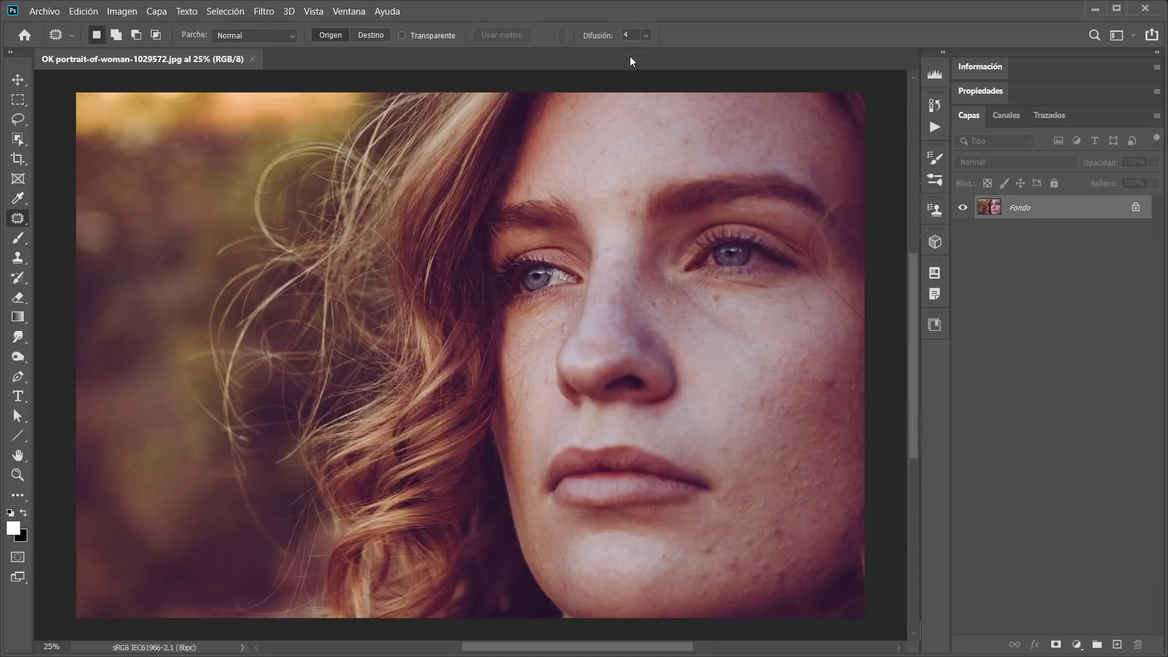
click(793, 31)
click(269, 35)
click(269, 36)
drag(1019, 217, 1115, 639)
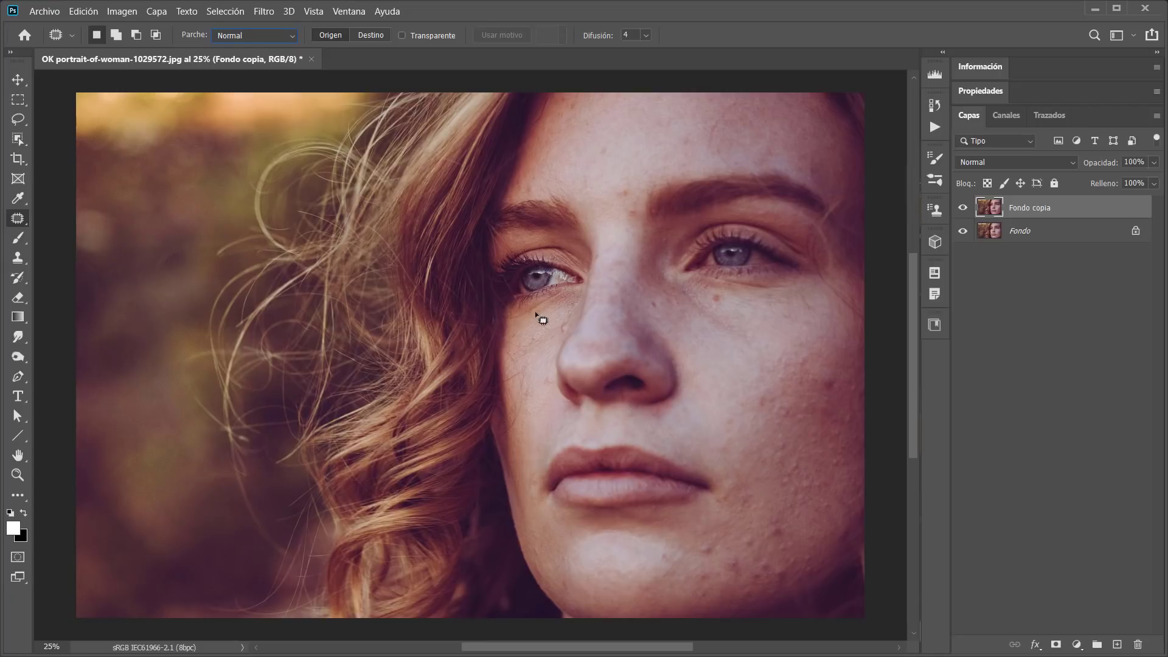
Step: Patch the bump beside the nose below the eye and a small spot on the inner cheek with clean skin
mouse_move(585, 384)
mouse_down()
mouse_move(589, 349)
mouse_move(644, 373)
mouse_move(505, 276)
mouse_move(502, 288)
mouse_up()
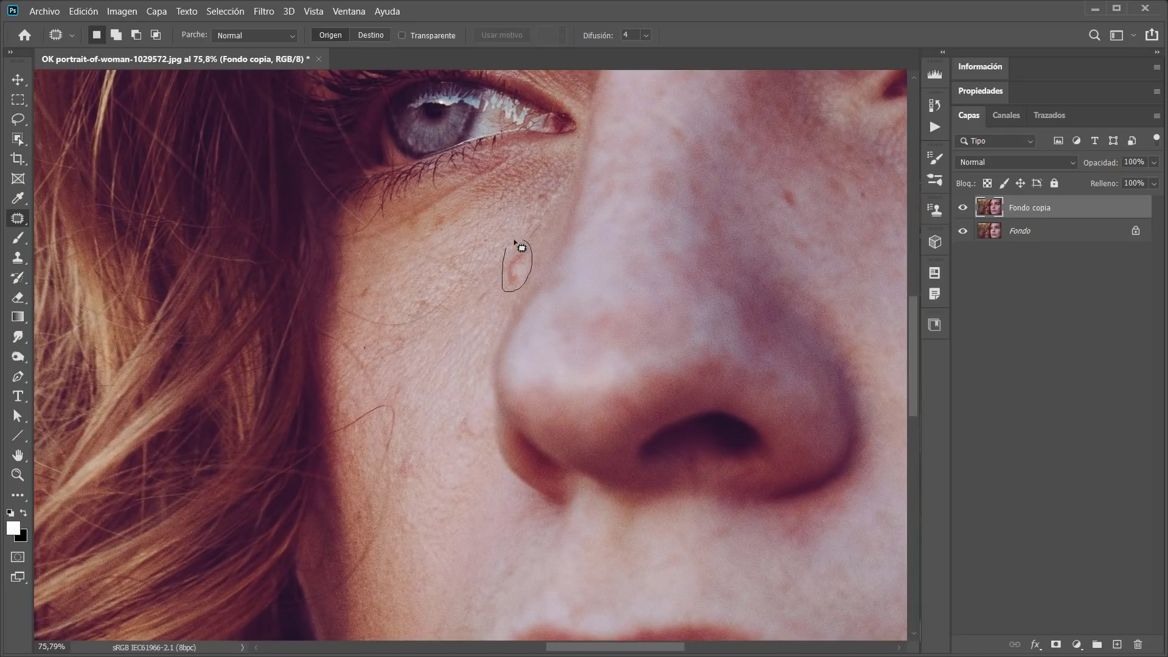
mouse_move(521, 248)
mouse_down()
mouse_move(520, 291)
mouse_move(449, 446)
mouse_move(469, 407)
mouse_move(450, 413)
mouse_up()
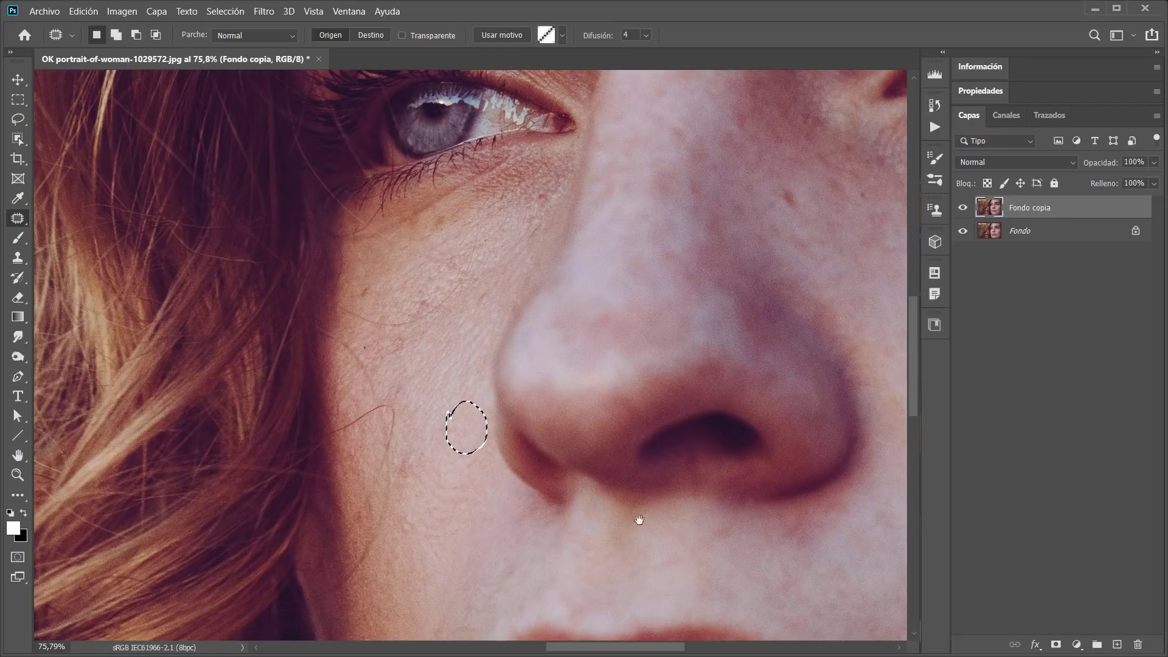
mouse_move(639, 520)
mouse_down()
mouse_move(448, 363)
mouse_move(194, 329)
mouse_move(140, 333)
mouse_up()
drag(459, 378, 457, 438)
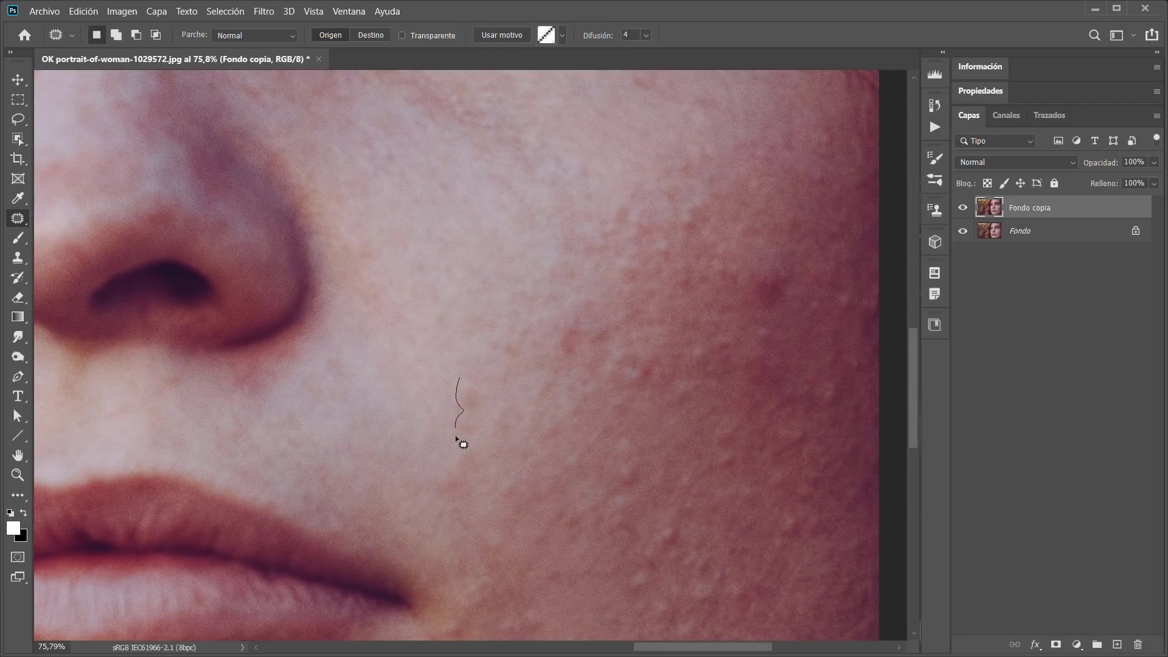
drag(473, 381, 483, 304)
Step: Patch the dark red spot on the outer cheek and the bumps around it with nearby skin
mouse_move(752, 247)
mouse_down()
mouse_move(797, 307)
mouse_move(718, 207)
mouse_up()
click(727, 343)
drag(683, 347, 683, 339)
mouse_move(697, 349)
mouse_down()
mouse_move(723, 330)
mouse_move(710, 328)
mouse_move(733, 287)
mouse_up()
mouse_move(753, 316)
mouse_down()
mouse_move(753, 344)
mouse_move(743, 322)
mouse_up()
drag(758, 316, 768, 260)
Step: Patch the bumps on the middle of the cheek, between nostril and mouth height, with smoother skin
mouse_move(662, 377)
mouse_down()
mouse_move(712, 408)
mouse_move(693, 369)
mouse_up()
mouse_move(683, 383)
mouse_down()
mouse_move(680, 435)
mouse_move(657, 468)
mouse_move(636, 455)
mouse_up()
drag(631, 461, 652, 427)
mouse_move(581, 422)
mouse_down()
mouse_move(612, 411)
mouse_move(585, 430)
mouse_up()
drag(605, 425, 633, 420)
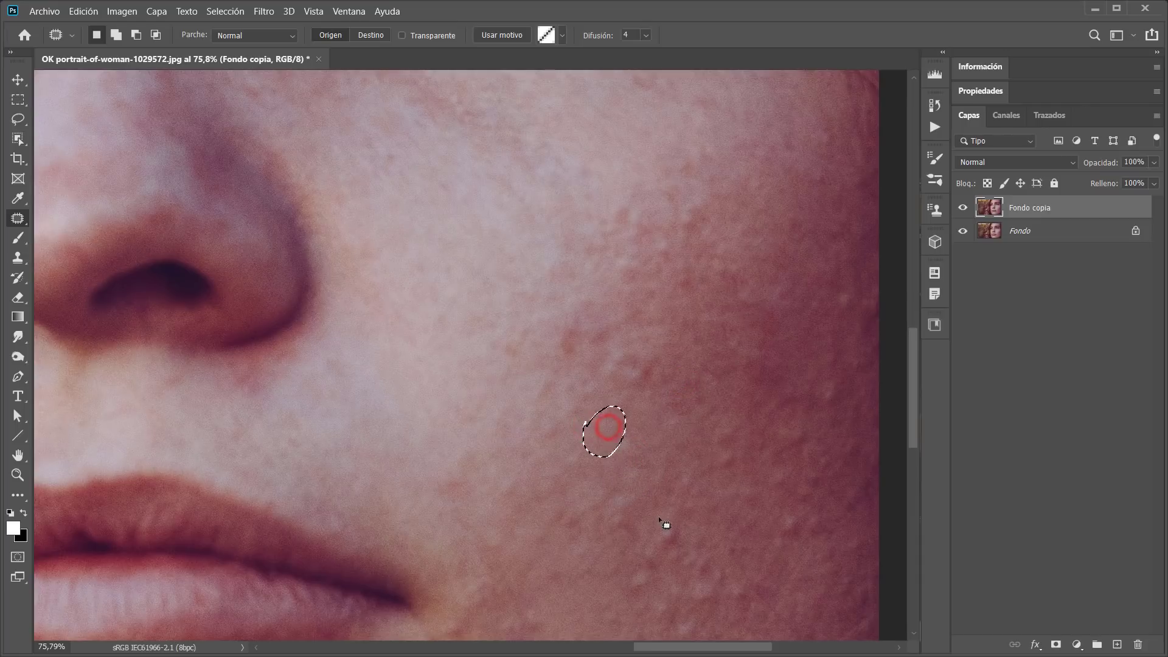
Step: Patch the cluster of bumps on the lower cheek, level with the mouth, using adjacent smoother skin
mouse_move(669, 509)
mouse_down()
mouse_move(668, 560)
mouse_move(652, 577)
mouse_up()
mouse_move(626, 572)
mouse_down()
mouse_move(643, 604)
mouse_move(635, 557)
mouse_up()
drag(643, 571, 664, 507)
drag(612, 517, 613, 512)
drag(619, 522, 629, 498)
drag(602, 437, 604, 449)
drag(625, 441, 658, 434)
mouse_move(692, 528)
mouse_down()
mouse_move(722, 568)
mouse_move(656, 476)
mouse_up()
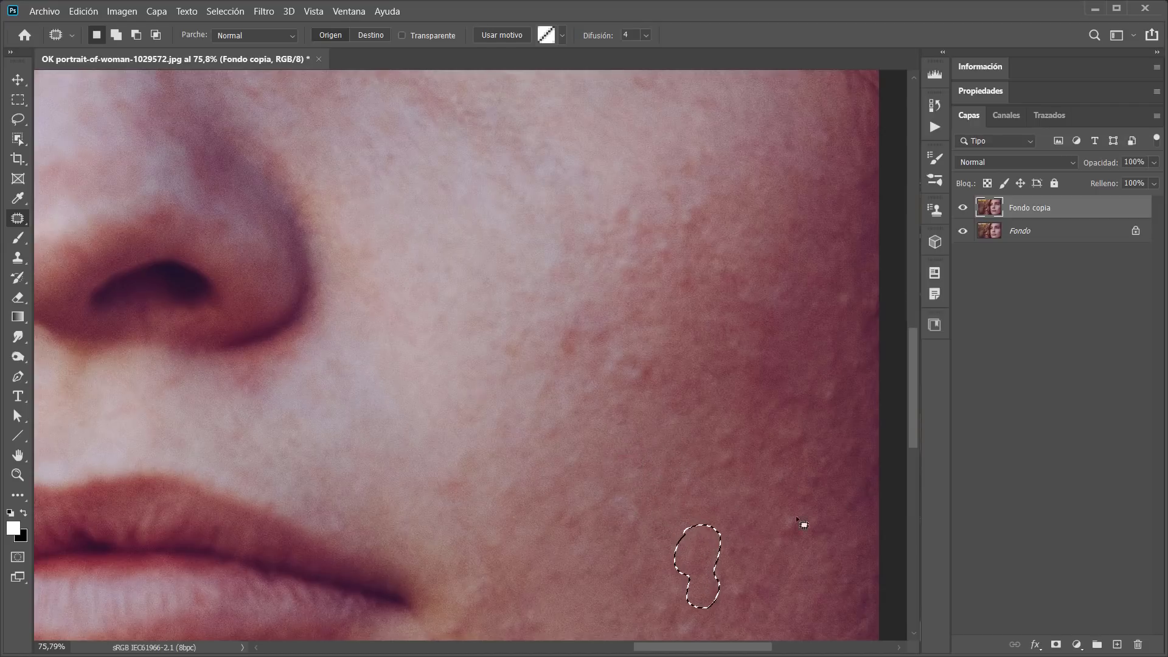
Step: Patch the blemishes on the lower outer cheek near the photo's edge with even-toned skin
drag(784, 500, 808, 572)
mouse_move(778, 423)
mouse_down()
mouse_move(784, 469)
mouse_move(786, 370)
mouse_move(818, 327)
mouse_up()
mouse_move(800, 444)
mouse_down()
mouse_move(840, 443)
mouse_move(797, 445)
mouse_up()
drag(800, 461, 817, 320)
key(ctrl+d)
mouse_move(842, 507)
mouse_down()
mouse_move(774, 453)
mouse_move(802, 430)
mouse_up()
drag(762, 599, 733, 577)
drag(751, 590, 762, 561)
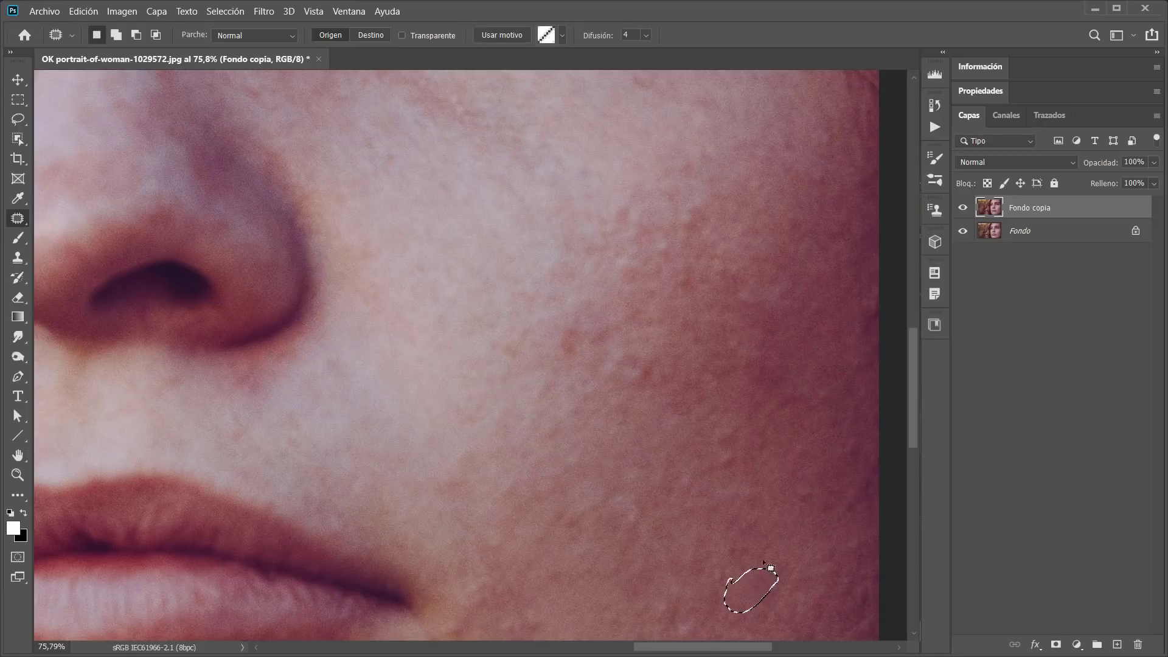
Step: Patch the remaining bumps on the lower and middle cheek with adjacent skin
mouse_move(603, 558)
mouse_down()
mouse_move(624, 578)
mouse_move(605, 558)
mouse_up()
drag(613, 569, 582, 531)
mouse_move(629, 369)
mouse_down()
mouse_move(626, 392)
mouse_move(627, 362)
mouse_up()
mouse_move(642, 367)
mouse_down()
mouse_move(620, 428)
mouse_move(610, 404)
mouse_up()
drag(623, 420, 655, 378)
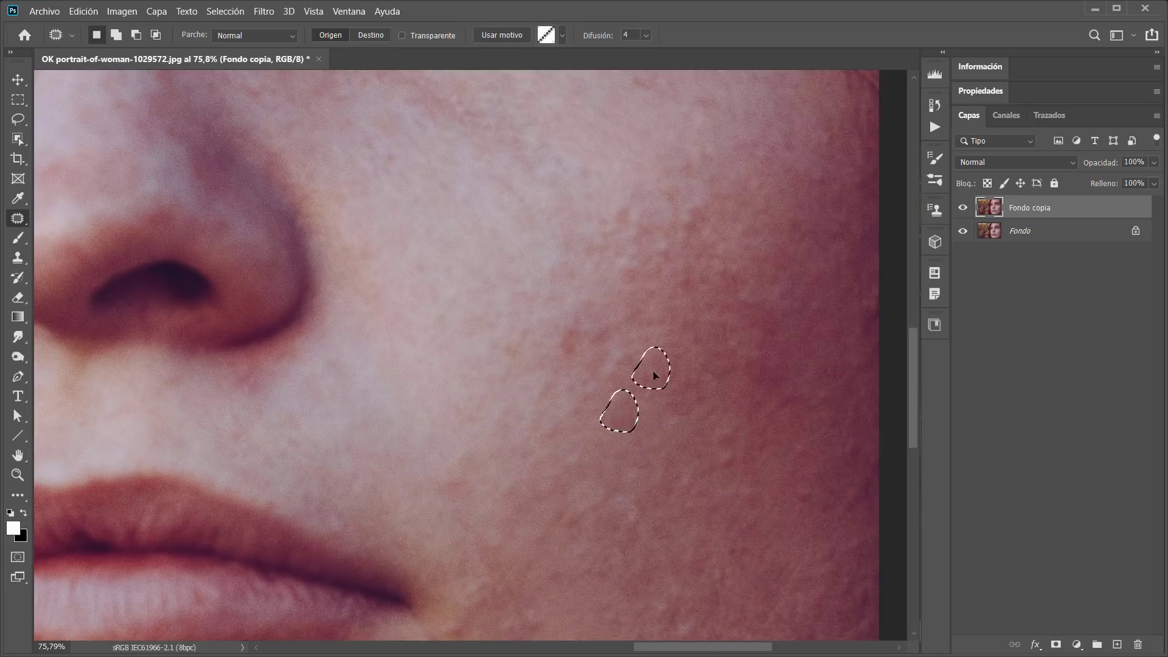
Step: Patch the reddish spots on the upper cheek, level with the nostril, with nearby skin
drag(549, 330, 550, 326)
drag(569, 338, 702, 219)
mouse_move(651, 234)
mouse_down()
mouse_move(655, 260)
mouse_move(649, 233)
mouse_up()
mouse_move(660, 241)
mouse_down()
mouse_move(618, 277)
mouse_move(610, 270)
mouse_up()
drag(619, 267, 667, 229)
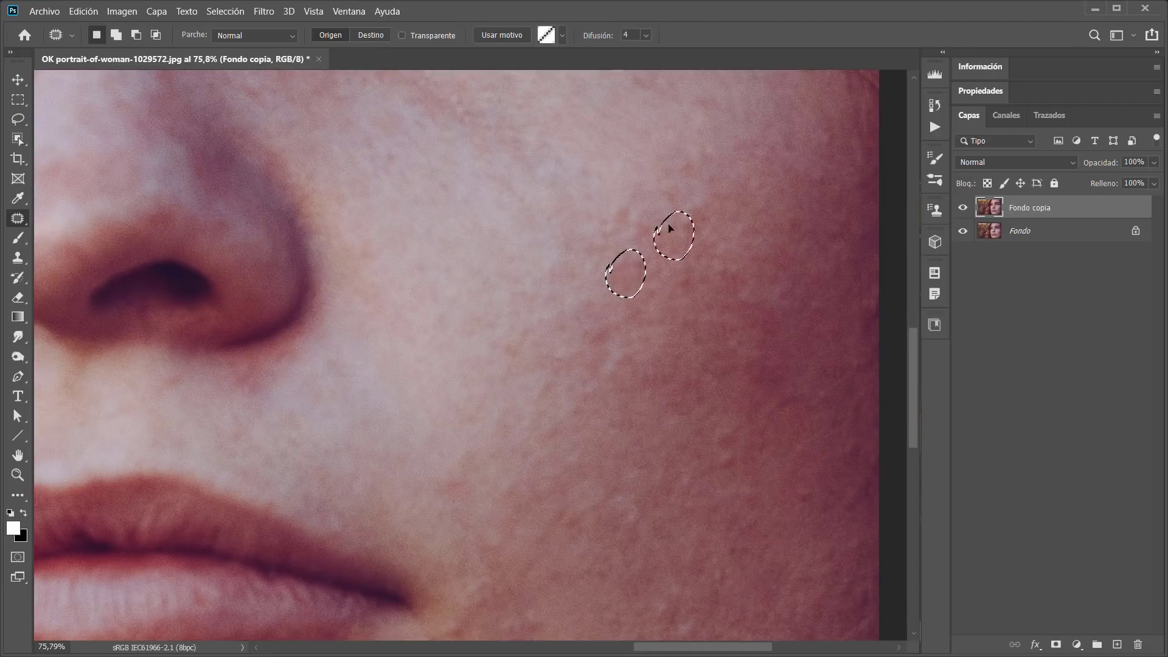
drag(667, 274, 665, 278)
drag(683, 282, 720, 256)
Step: Patch the blemishes below the corner of the mouth, including the raised spot beside the chin
mouse_move(680, 485)
mouse_down()
mouse_move(568, 282)
mouse_move(590, 269)
mouse_up()
mouse_move(393, 411)
mouse_down()
mouse_move(406, 451)
mouse_move(395, 410)
mouse_move(521, 489)
mouse_up()
mouse_move(446, 521)
mouse_down()
mouse_move(455, 530)
mouse_move(413, 519)
mouse_up()
drag(434, 542, 478, 475)
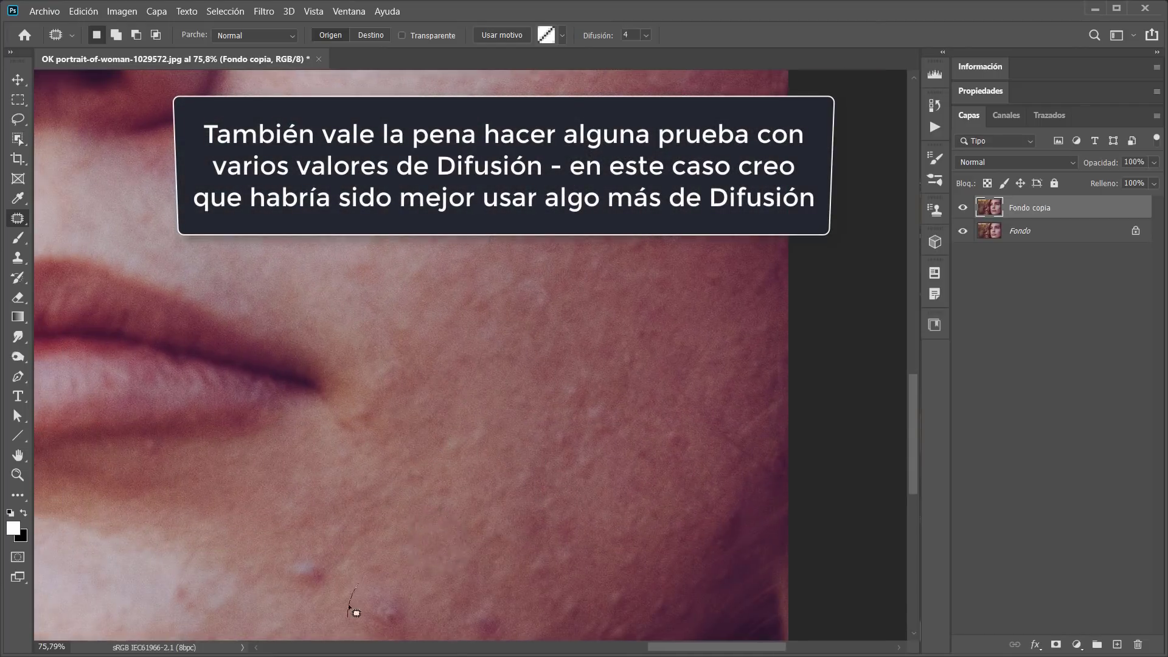
drag(351, 605, 357, 584)
drag(389, 608, 455, 522)
drag(273, 542, 274, 547)
drag(304, 568, 349, 497)
Step: Patch the dark spot and bumps on the lower cheek above the jaw, and drop the selection
mouse_move(459, 595)
mouse_down()
mouse_move(455, 637)
mouse_move(460, 595)
mouse_up()
mouse_move(473, 608)
mouse_down()
mouse_move(467, 504)
mouse_move(357, 410)
mouse_up()
mouse_move(403, 475)
mouse_down()
mouse_move(484, 449)
mouse_move(404, 474)
mouse_up()
drag(437, 463, 335, 448)
drag(446, 527, 450, 526)
key(Return)
Step: Patch the bumps and dark spots along the jaw below the cheek with smoother skin from above them
drag(518, 561, 388, 518)
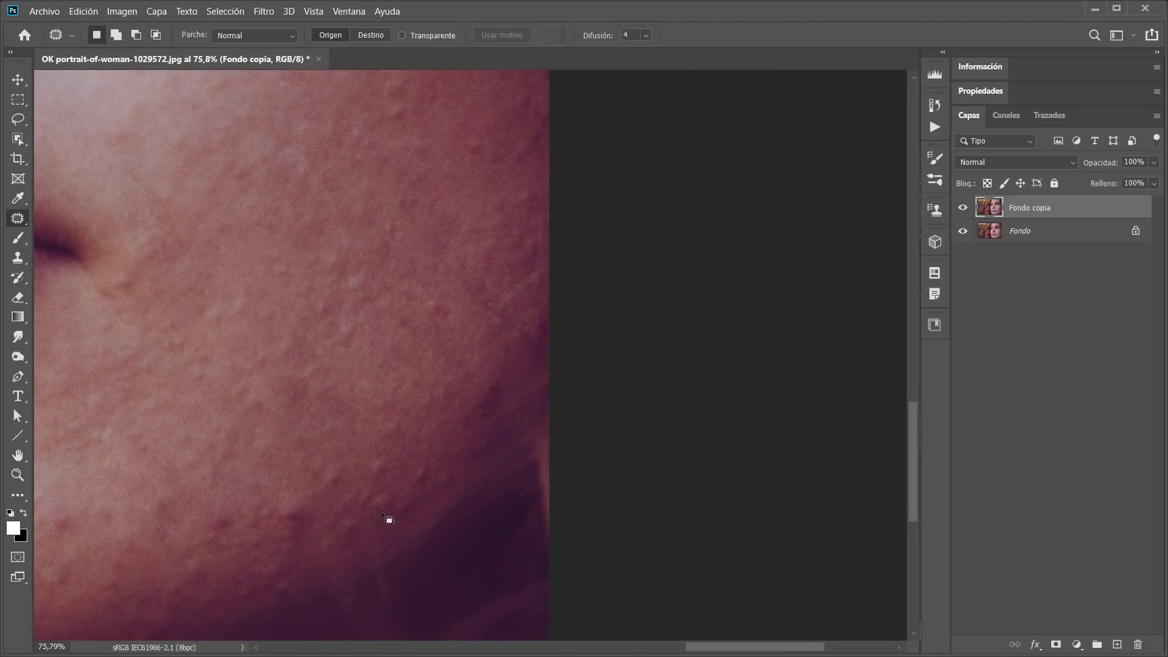
drag(373, 424, 363, 434)
drag(386, 450, 361, 382)
drag(386, 311, 390, 308)
drag(414, 313, 430, 359)
mouse_move(425, 448)
mouse_down()
mouse_move(374, 519)
mouse_move(433, 456)
mouse_move(389, 411)
mouse_up()
drag(316, 490, 315, 484)
drag(333, 470, 368, 429)
drag(272, 500, 270, 498)
drag(291, 521, 412, 457)
Step: Patch the remaining dark marks along the shaded edge of the jawline
drag(231, 553, 412, 377)
drag(354, 403, 352, 396)
drag(373, 384, 409, 371)
drag(380, 331, 387, 402)
drag(429, 327, 451, 339)
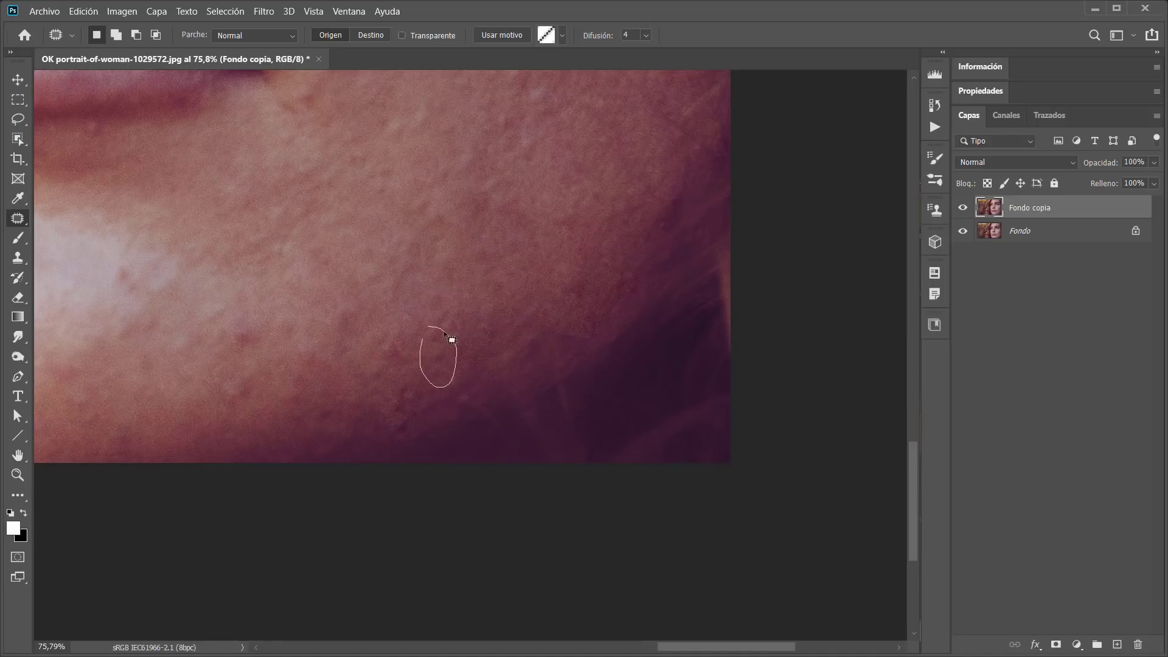
drag(529, 324, 531, 318)
mouse_move(528, 335)
mouse_down()
mouse_move(575, 284)
mouse_move(663, 234)
mouse_up()
Step: Patch the spots between the jaw and the bright area of the chin with adjacent skin
drag(306, 325, 310, 317)
drag(327, 336, 302, 288)
drag(320, 275, 376, 248)
drag(411, 244, 408, 250)
drag(416, 261, 387, 277)
mouse_move(355, 252)
mouse_down()
mouse_move(297, 304)
mouse_move(342, 252)
mouse_up()
drag(379, 265, 459, 227)
Step: Patch the blemishes on the chin around its bright highlight, and deselect
drag(320, 354, 506, 371)
mouse_move(329, 311)
mouse_down()
mouse_move(328, 321)
mouse_move(340, 302)
mouse_up()
drag(351, 337, 396, 318)
drag(393, 224, 420, 286)
drag(397, 280, 402, 276)
drag(414, 288, 497, 313)
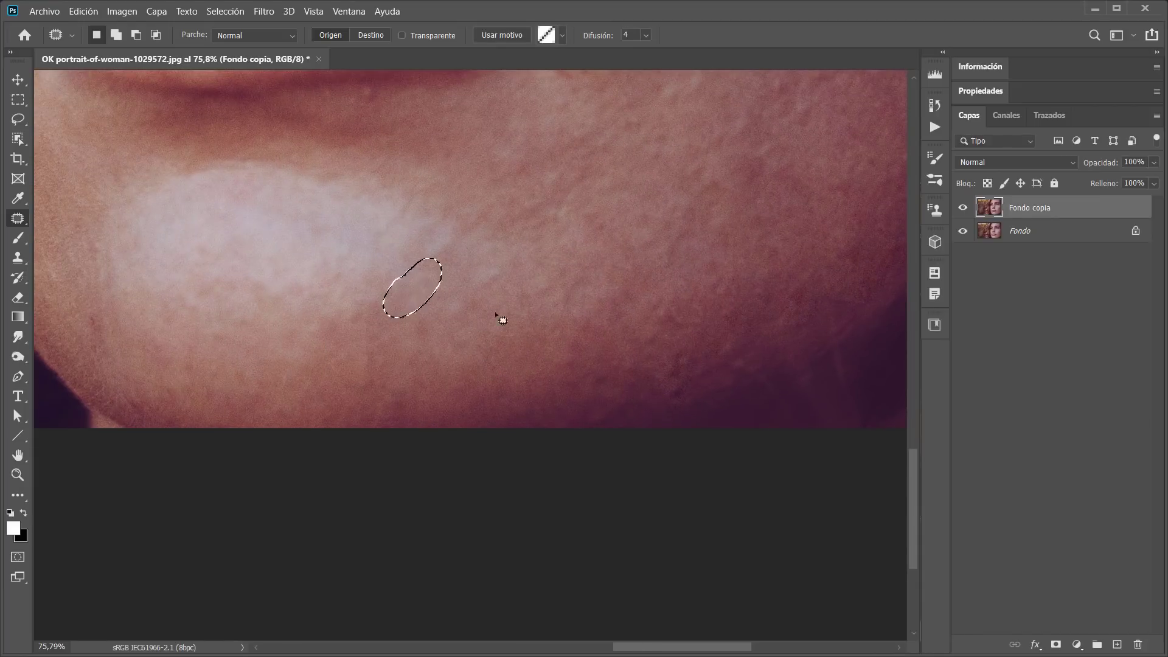
drag(407, 383, 648, 417)
drag(328, 340, 340, 283)
mouse_move(242, 228)
mouse_down()
mouse_move(268, 347)
mouse_move(243, 229)
mouse_up()
key(ctrl+d)
Step: Patch the light bumps on the outer part of the cheek, level with the mouth
mouse_move(869, 305)
mouse_down()
mouse_move(409, 289)
mouse_move(442, 559)
mouse_up()
drag(408, 403, 406, 393)
drag(425, 400, 461, 378)
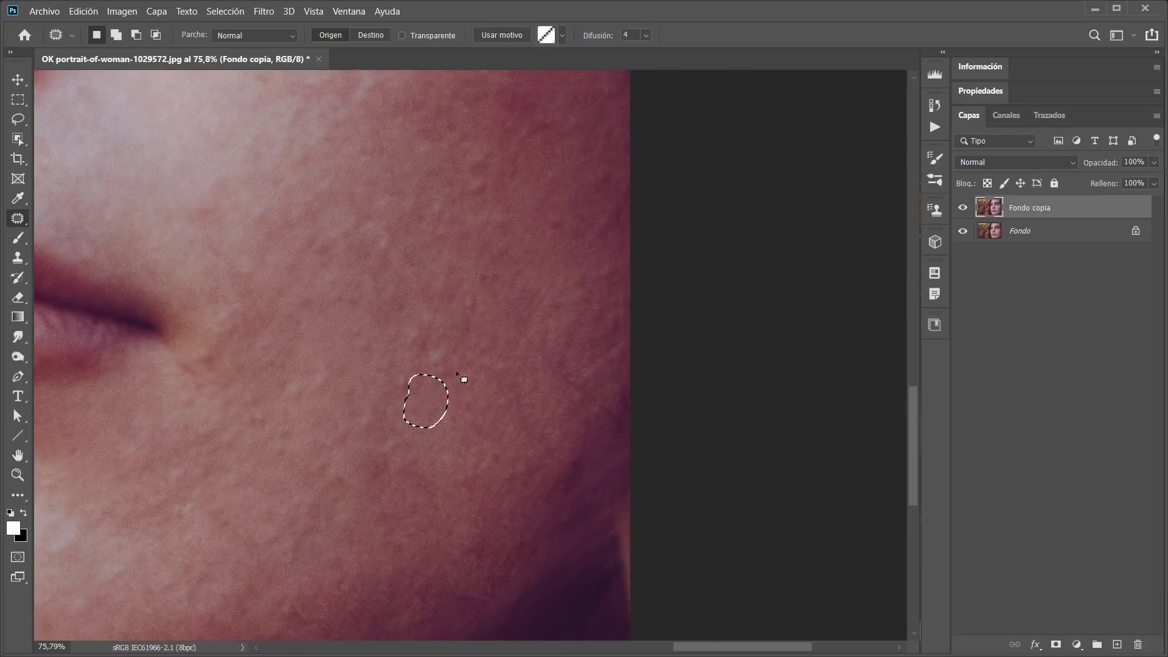
mouse_move(384, 332)
mouse_down()
mouse_move(400, 313)
mouse_move(386, 330)
mouse_up()
drag(421, 331, 501, 309)
mouse_move(458, 285)
mouse_down()
mouse_move(456, 295)
mouse_move(459, 283)
mouse_up()
drag(469, 297, 488, 297)
Step: Patch two bumps on the cheek just below and outside the corner of the mouth
drag(344, 350, 342, 344)
drag(358, 341, 387, 371)
drag(342, 406, 347, 404)
drag(351, 414, 356, 352)
Step: Patch the last uneven spots on the jaw beneath the cheek with nearby skin
mouse_move(286, 599)
mouse_down()
mouse_move(379, 423)
mouse_move(395, 443)
mouse_move(372, 400)
mouse_up()
mouse_move(377, 459)
mouse_down()
mouse_move(375, 421)
mouse_move(398, 477)
mouse_move(362, 458)
mouse_up()
mouse_move(460, 398)
mouse_down()
mouse_move(457, 449)
mouse_move(466, 396)
mouse_up()
drag(604, 393, 491, 366)
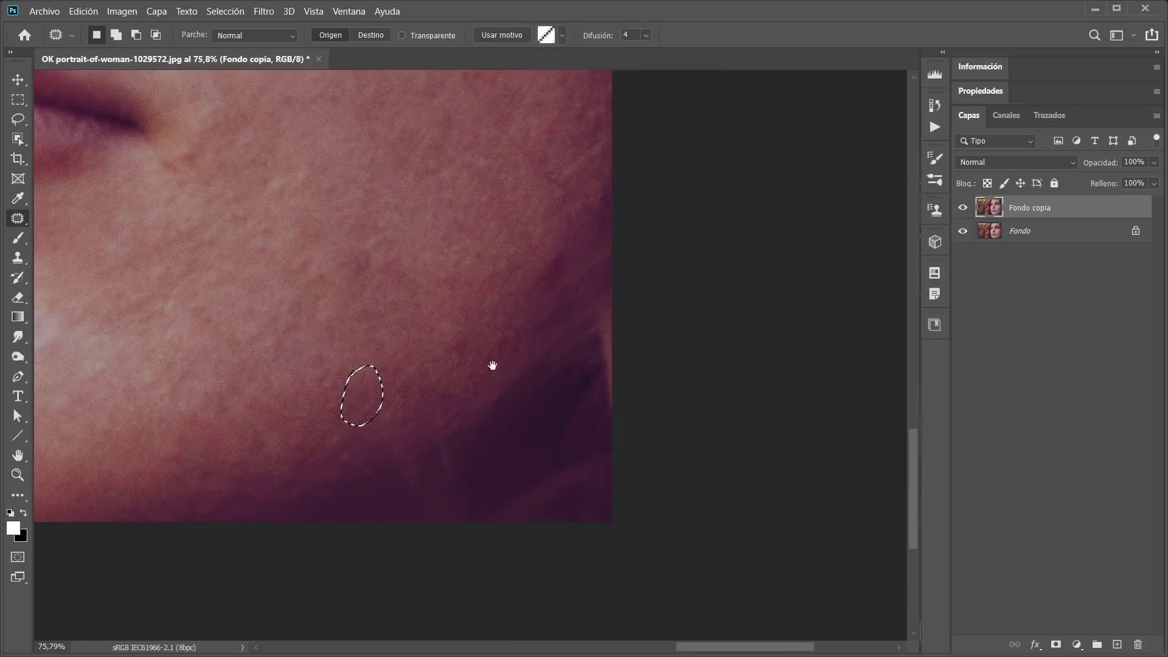
drag(425, 343, 428, 327)
drag(461, 342, 506, 311)
Step: Clear the jaw selection and patch two small spots on the cheek below the mouth corner, deselecting when done
drag(543, 252, 364, 286)
drag(265, 142, 406, 546)
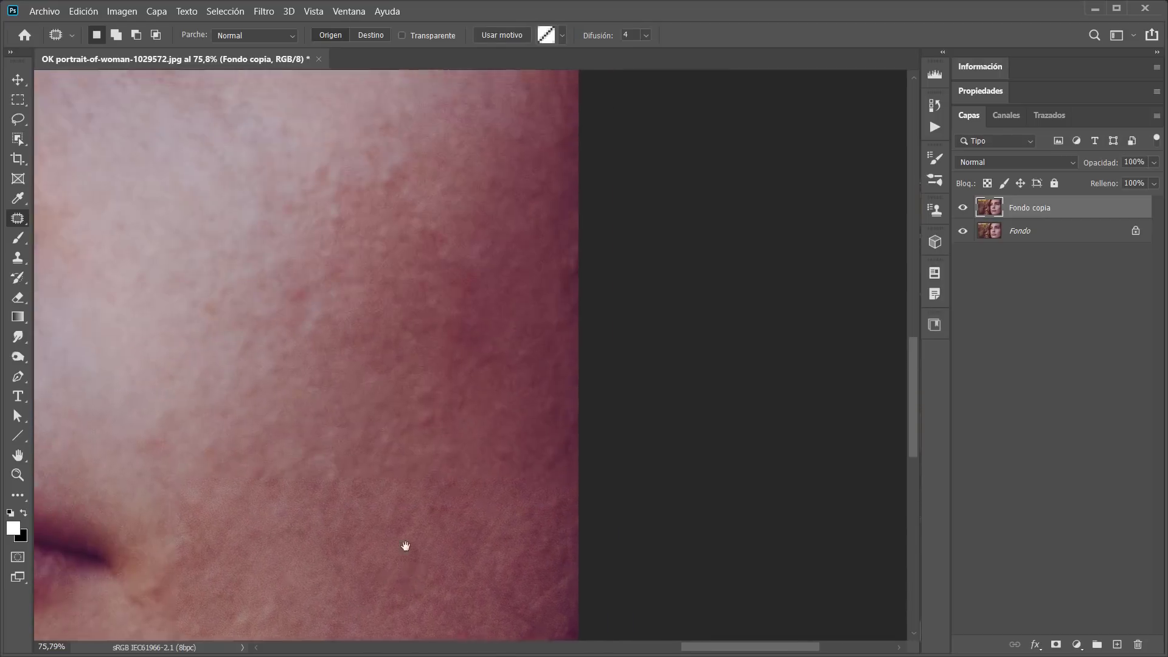
key(ctrl+z)
drag(478, 435, 684, 297)
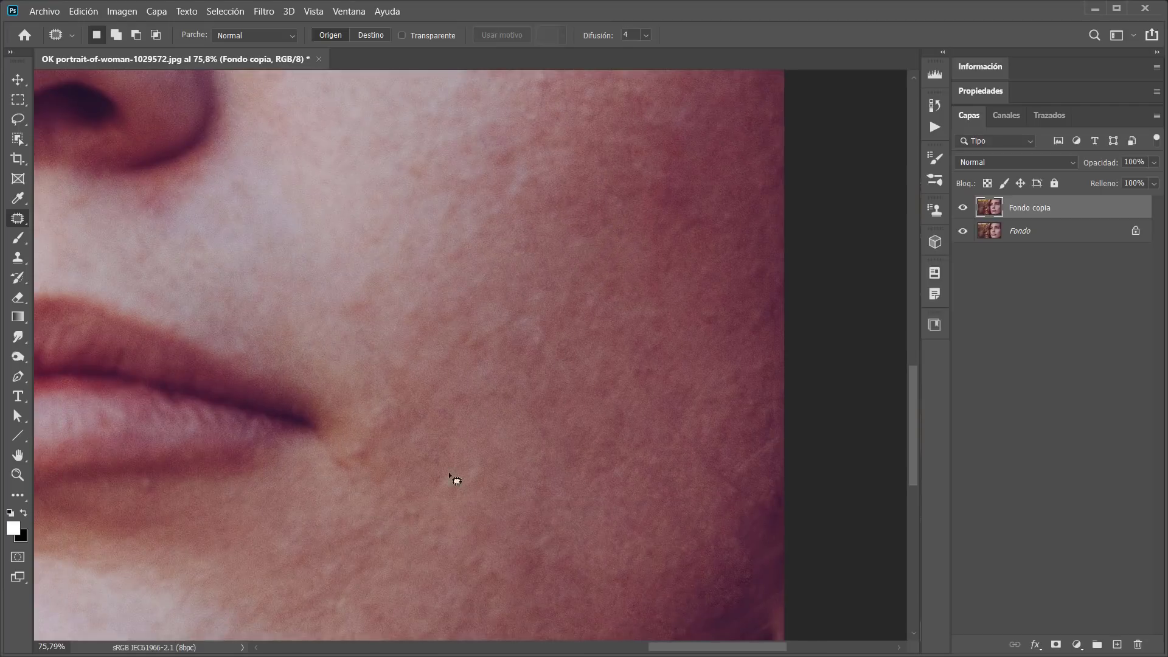
drag(445, 474, 447, 468)
drag(456, 477, 475, 447)
drag(455, 545, 456, 541)
drag(460, 555, 471, 545)
key(ctrl+d)
Step: Patch a spot on the lower cheek midway between the mouth corner and the jaw
scroll(573, 261, down, 5)
scroll(561, 331, up, 8)
mouse_move(540, 308)
mouse_down()
mouse_move(596, 326)
mouse_move(556, 458)
mouse_move(535, 384)
mouse_move(500, 435)
mouse_up()
scroll(556, 459, down, 4)
scroll(464, 359, down, 4)
mouse_move(464, 359)
mouse_down()
mouse_move(535, 307)
mouse_move(576, 411)
mouse_move(665, 383)
mouse_up()
scroll(608, 396, down, 3)
drag(521, 417, 521, 388)
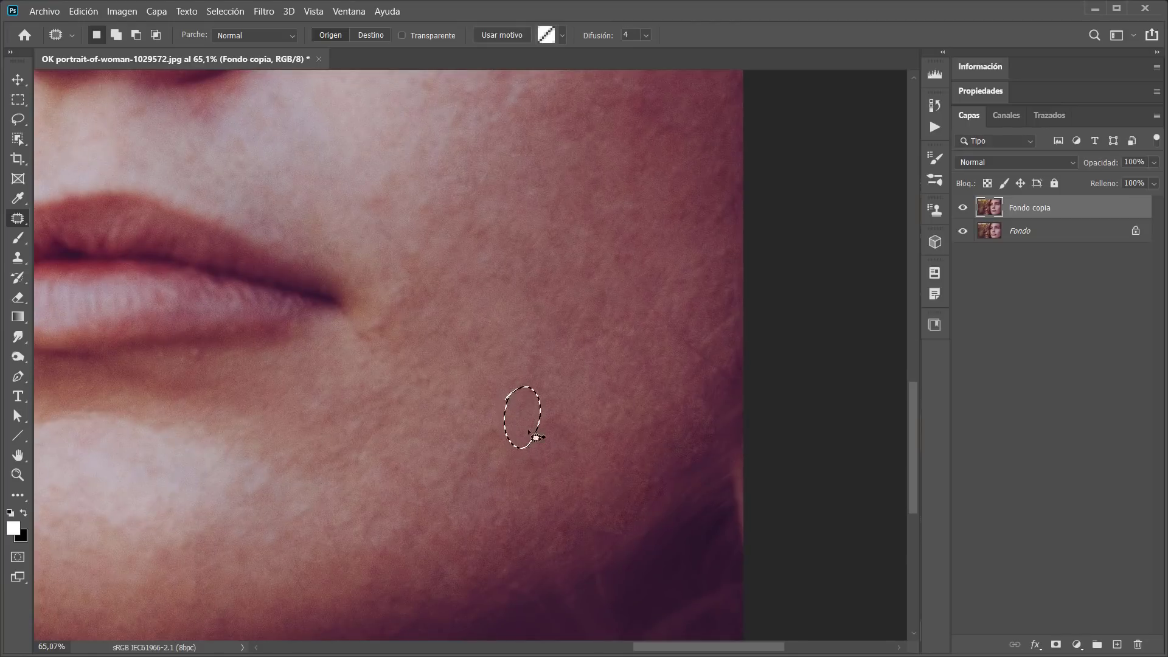
Step: Patch the marks right beside the corner of the mouth with cheek skin, and deselect
mouse_move(705, 214)
mouse_down()
mouse_move(733, 198)
mouse_move(702, 229)
mouse_up()
drag(367, 326, 389, 319)
mouse_move(374, 328)
mouse_down()
mouse_move(511, 377)
mouse_move(455, 317)
mouse_up()
scroll(438, 349, up, 4)
drag(480, 331, 541, 342)
click(493, 426)
drag(624, 472, 617, 472)
drag(530, 343, 510, 326)
drag(522, 338, 556, 342)
click(543, 409)
drag(584, 495, 554, 533)
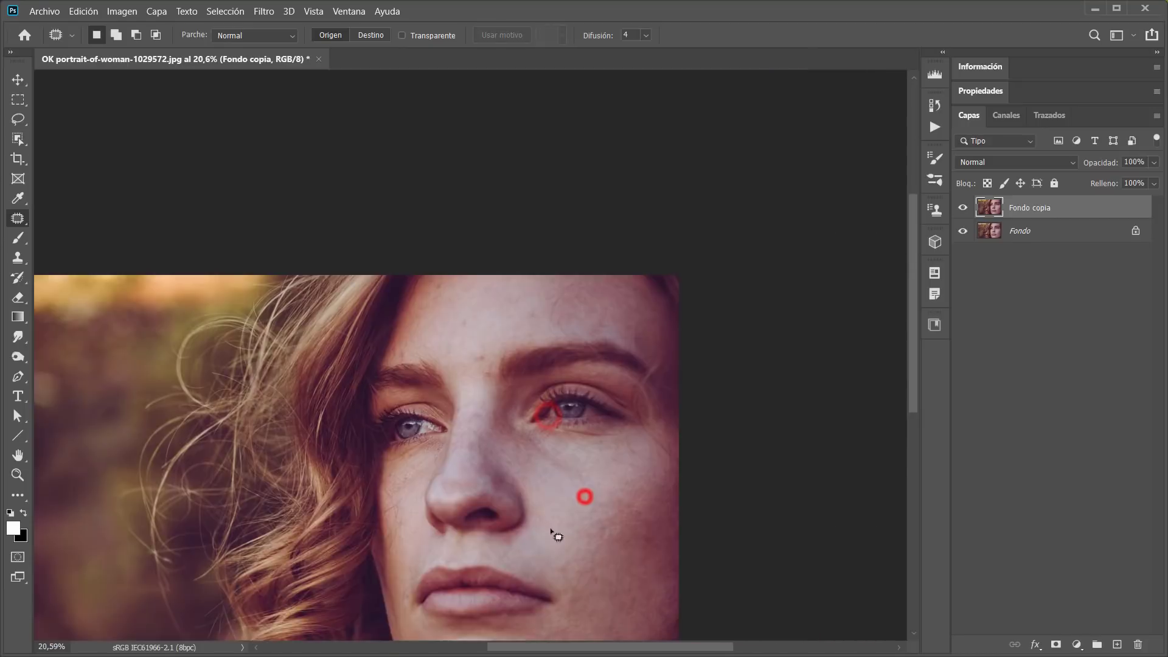
Step: Toggle the Fondo copia layer off and on to compare the retouched portrait with the original
drag(481, 546, 592, 404)
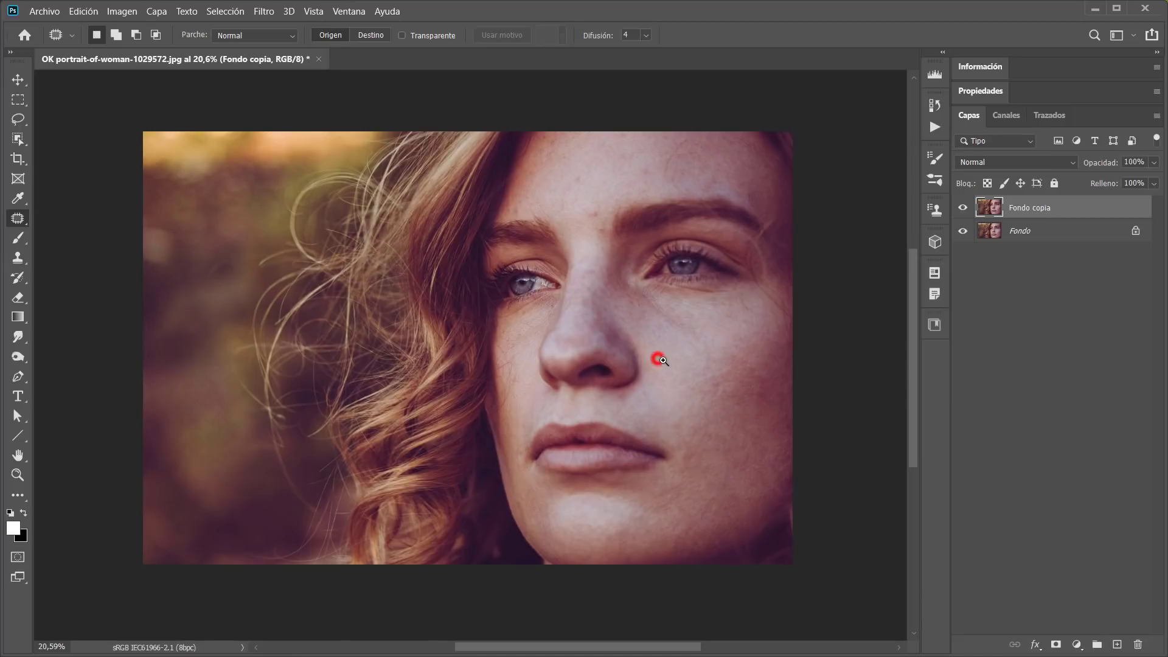
scroll(660, 356, up, 2)
click(961, 208)
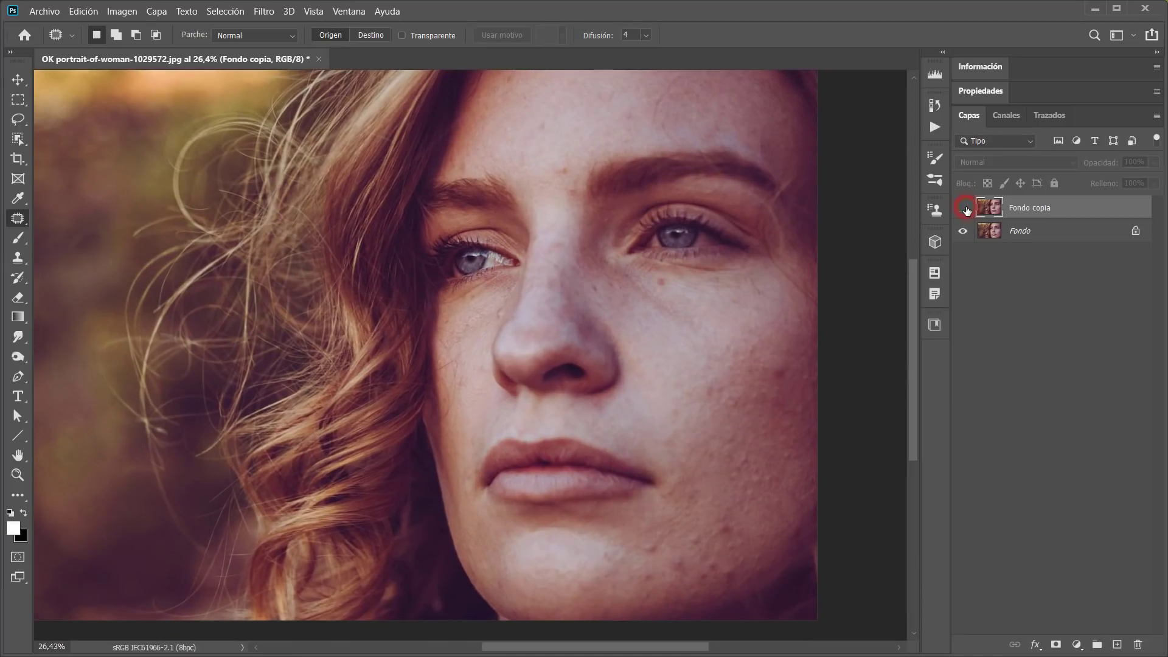
click(963, 208)
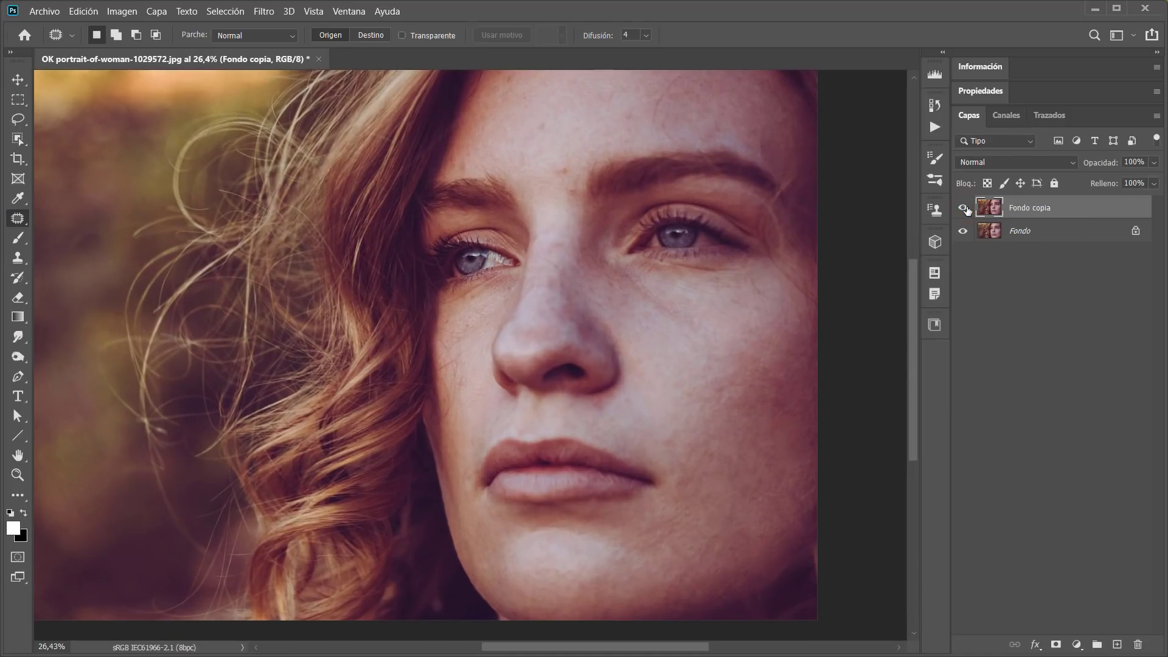
click(963, 208)
click(964, 209)
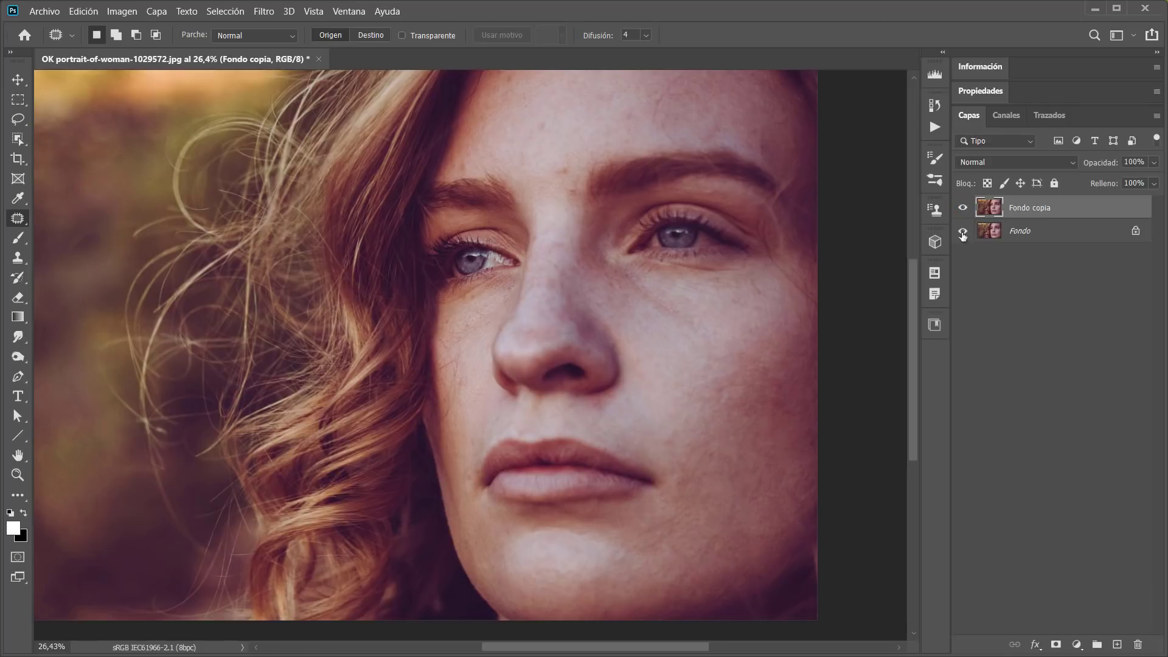